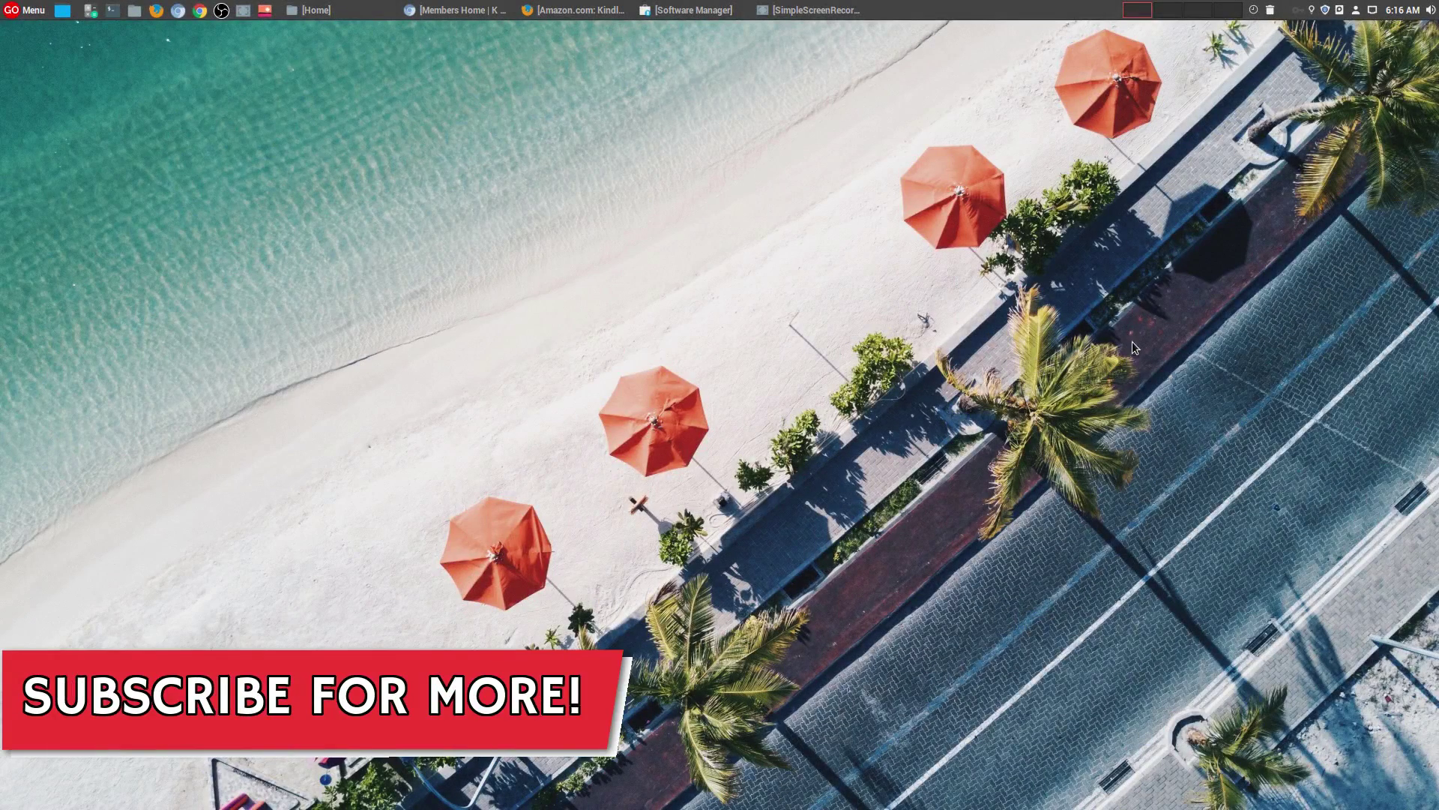
# Step: Bring Firefox back and look through the Barnes & Noble, Kobo and iBooks store pages
pyautogui.click(573, 10)
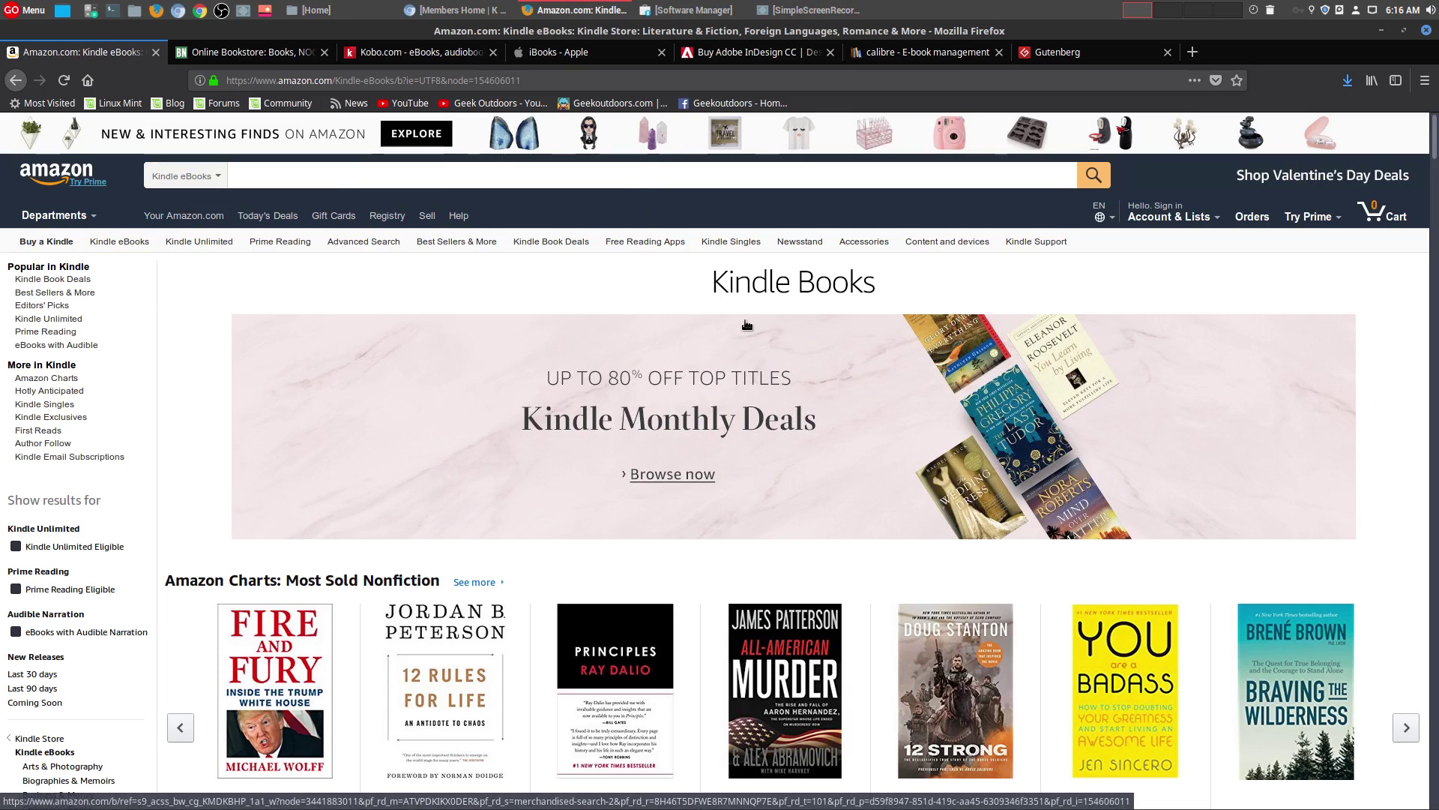
pyautogui.click(256, 54)
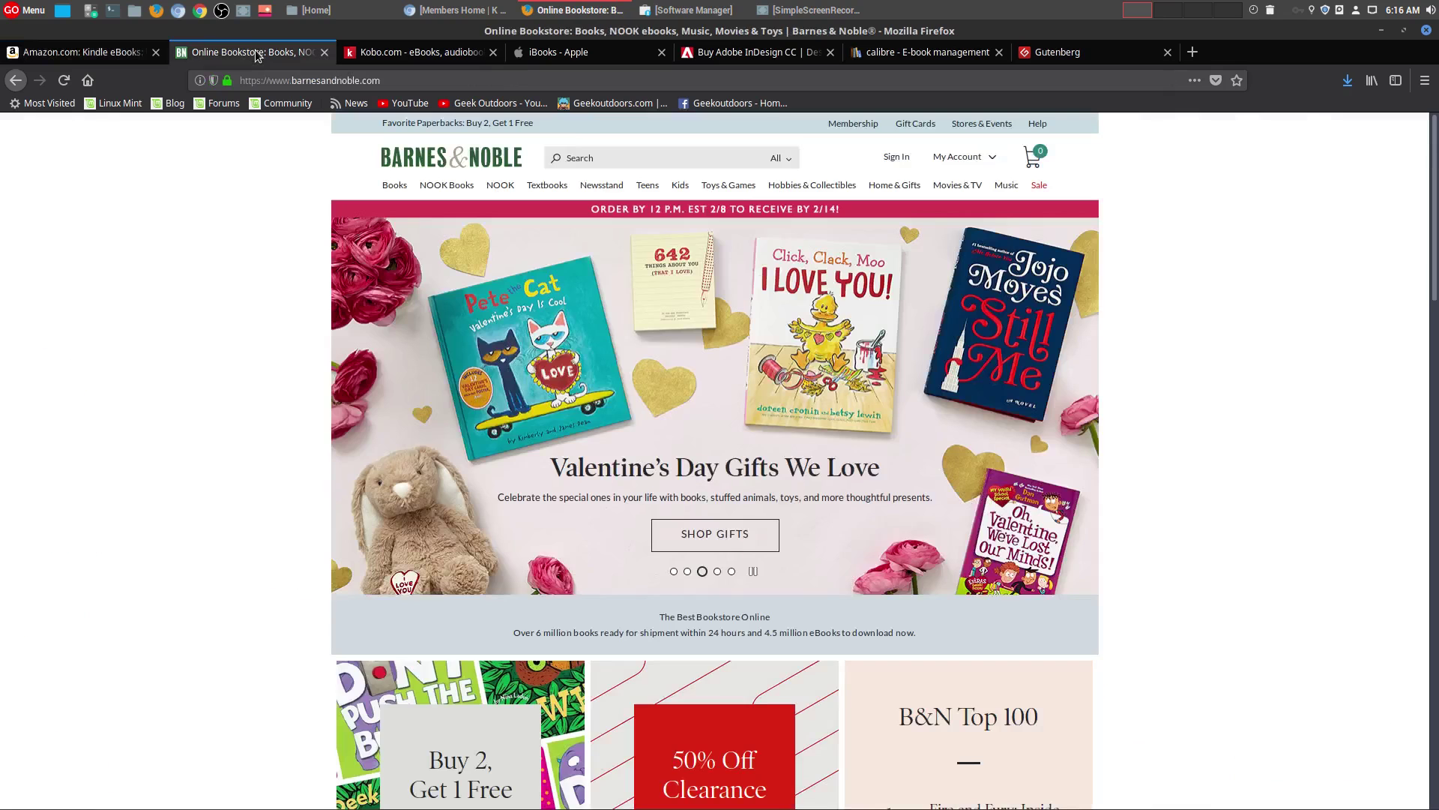
pyautogui.click(398, 54)
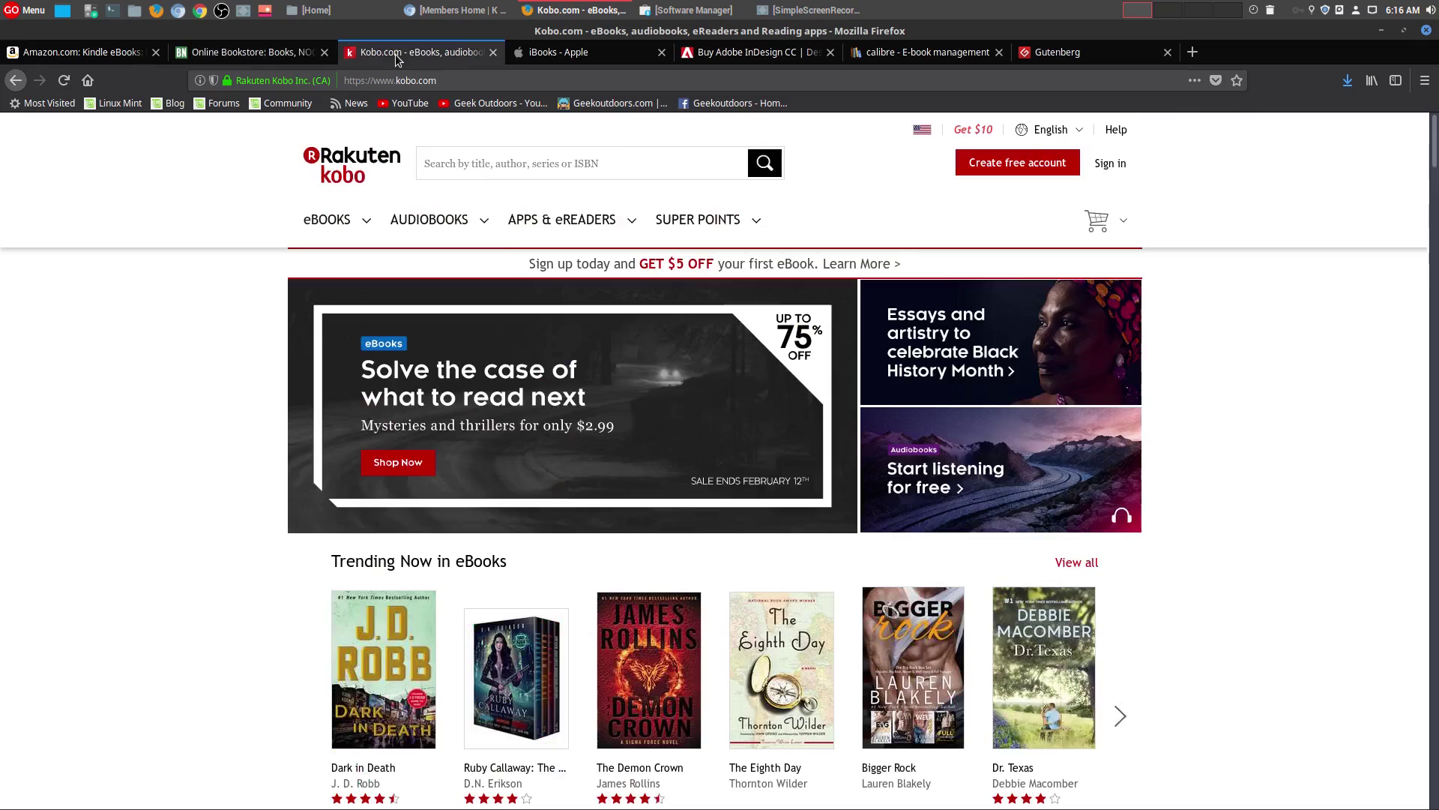
pyautogui.click(606, 51)
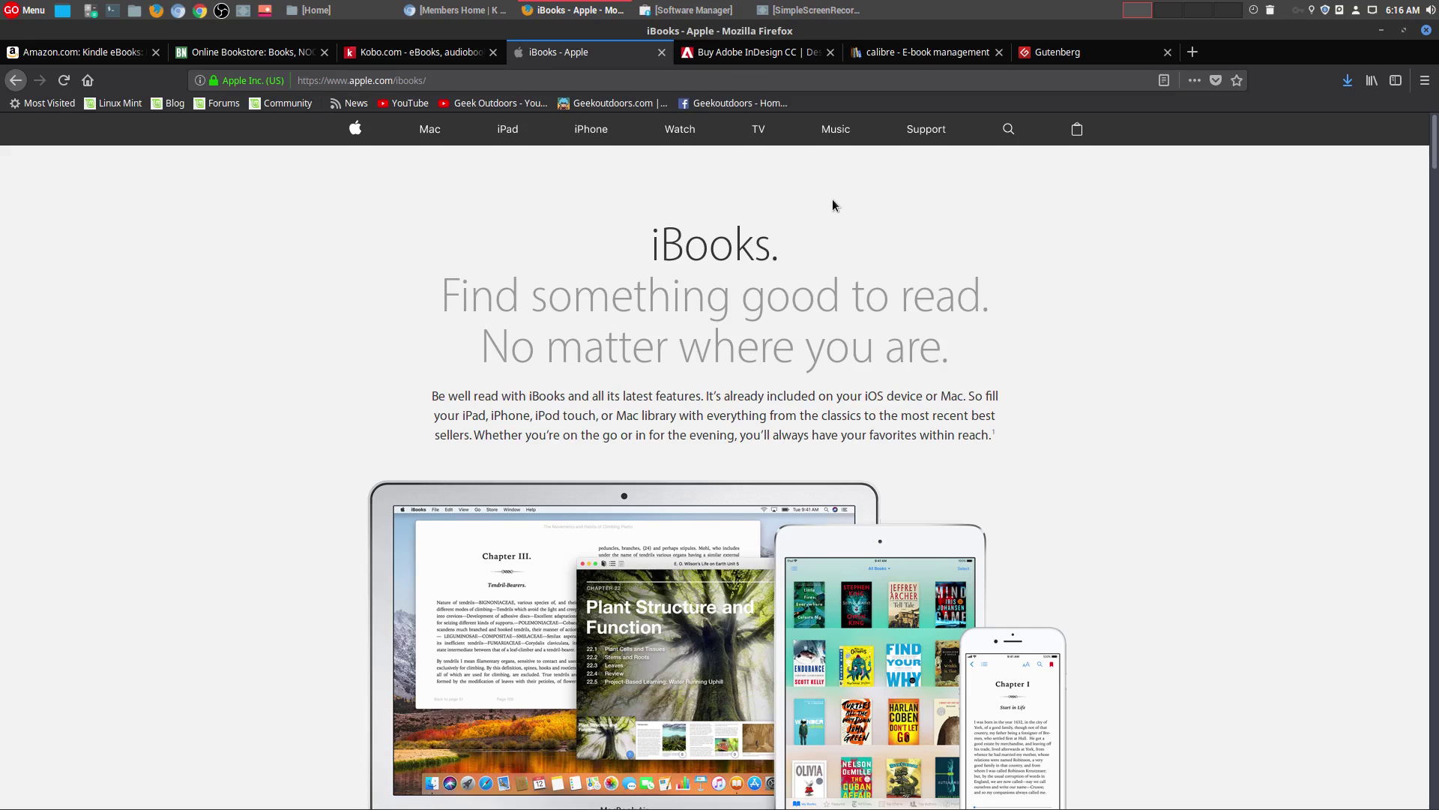
# Step: Look over the Adobe InDesign CC product page, then minimize Firefox
pyautogui.click(742, 54)
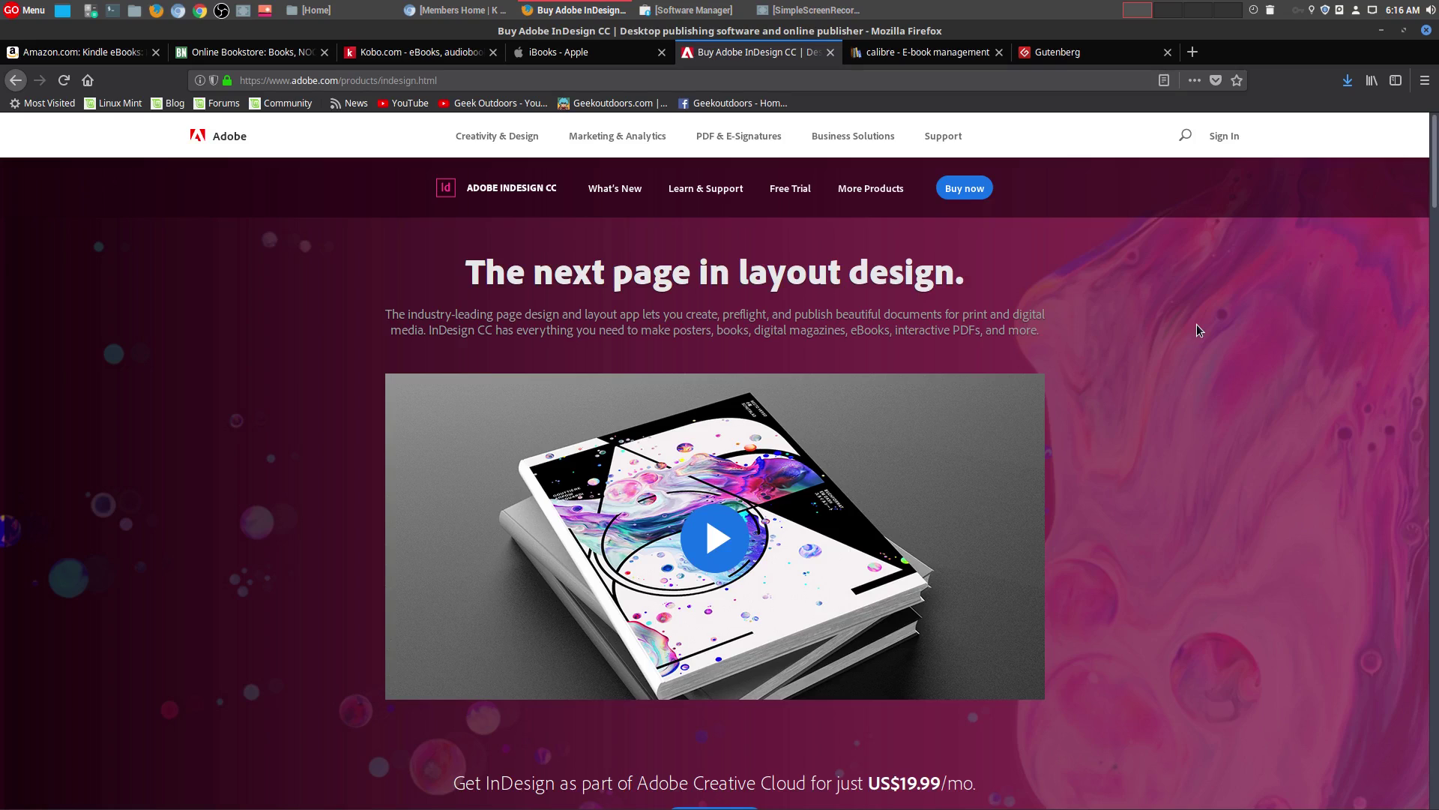
pyautogui.scroll(-2, 1196, 323)
pyautogui.scroll(2, 1212, 313)
pyautogui.scroll(-5, 1211, 313)
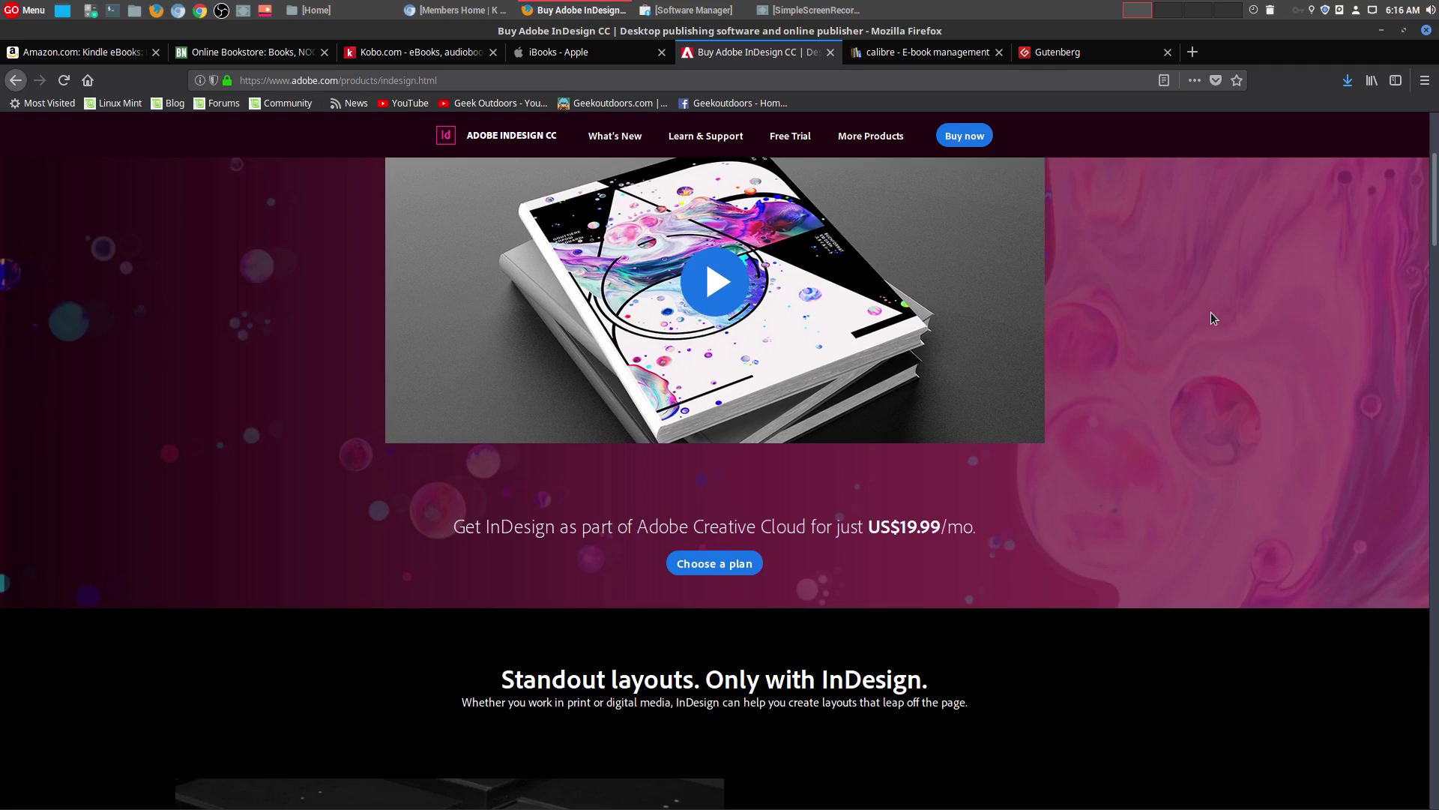
pyautogui.scroll(-4, 1211, 315)
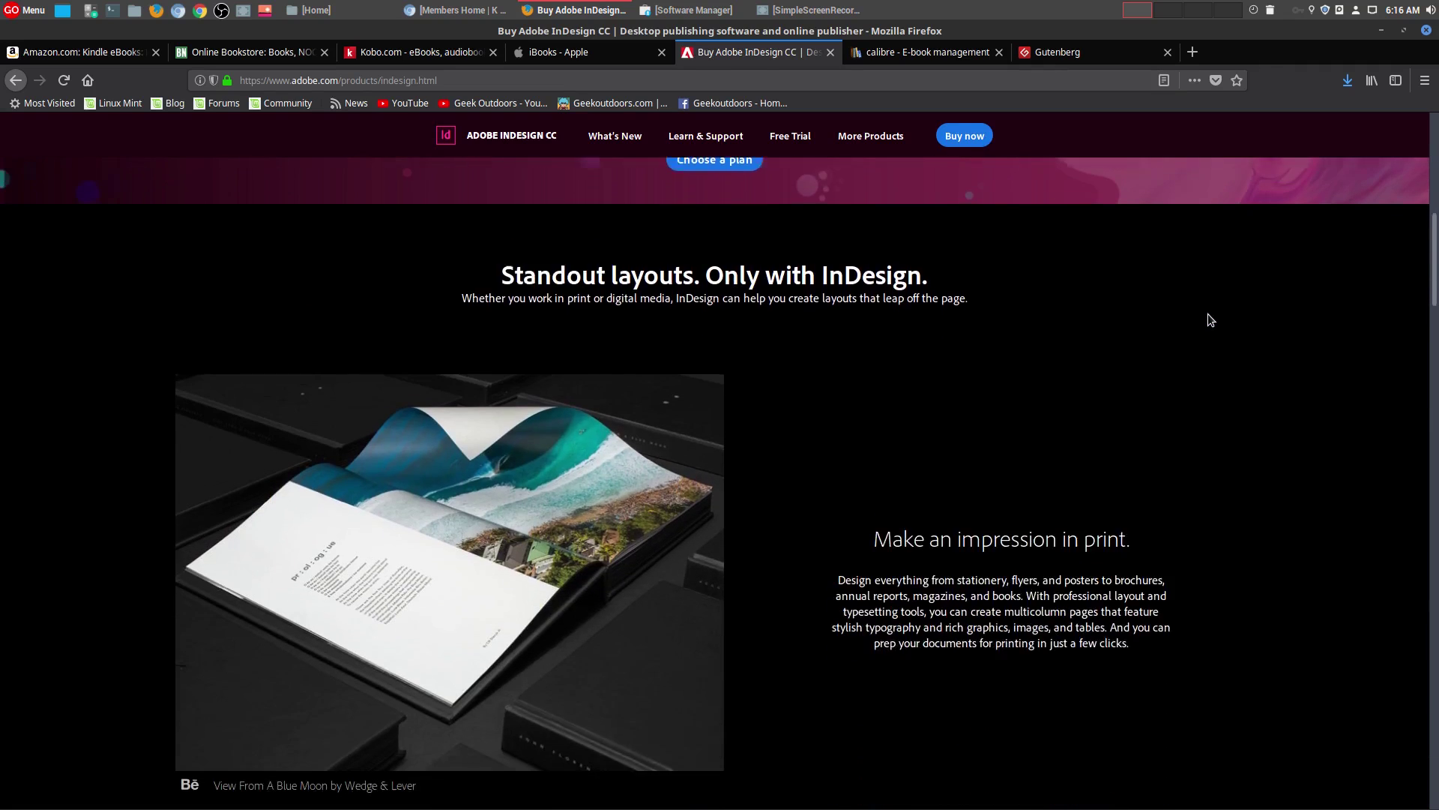
pyautogui.scroll(10, 1207, 320)
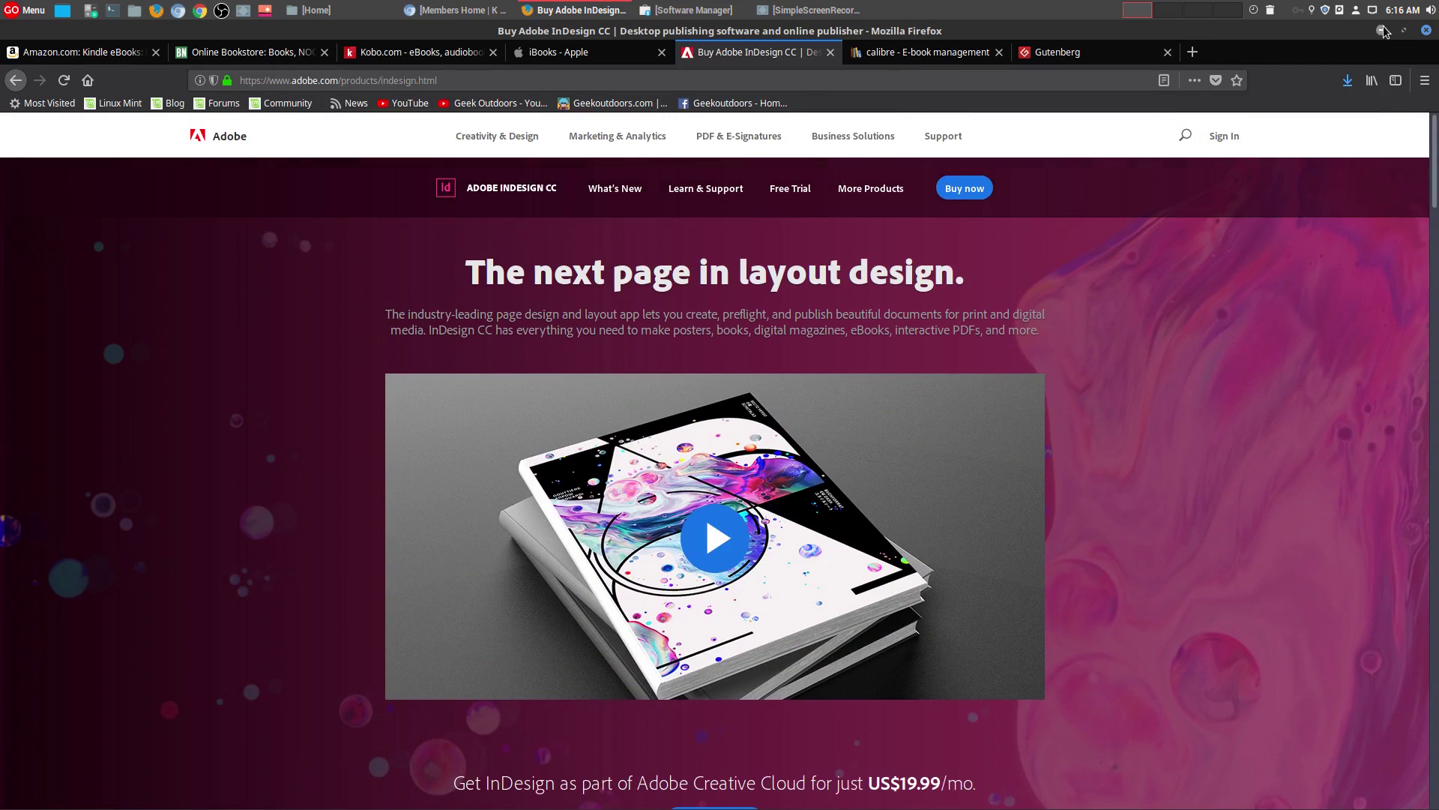
pyautogui.click(1383, 30)
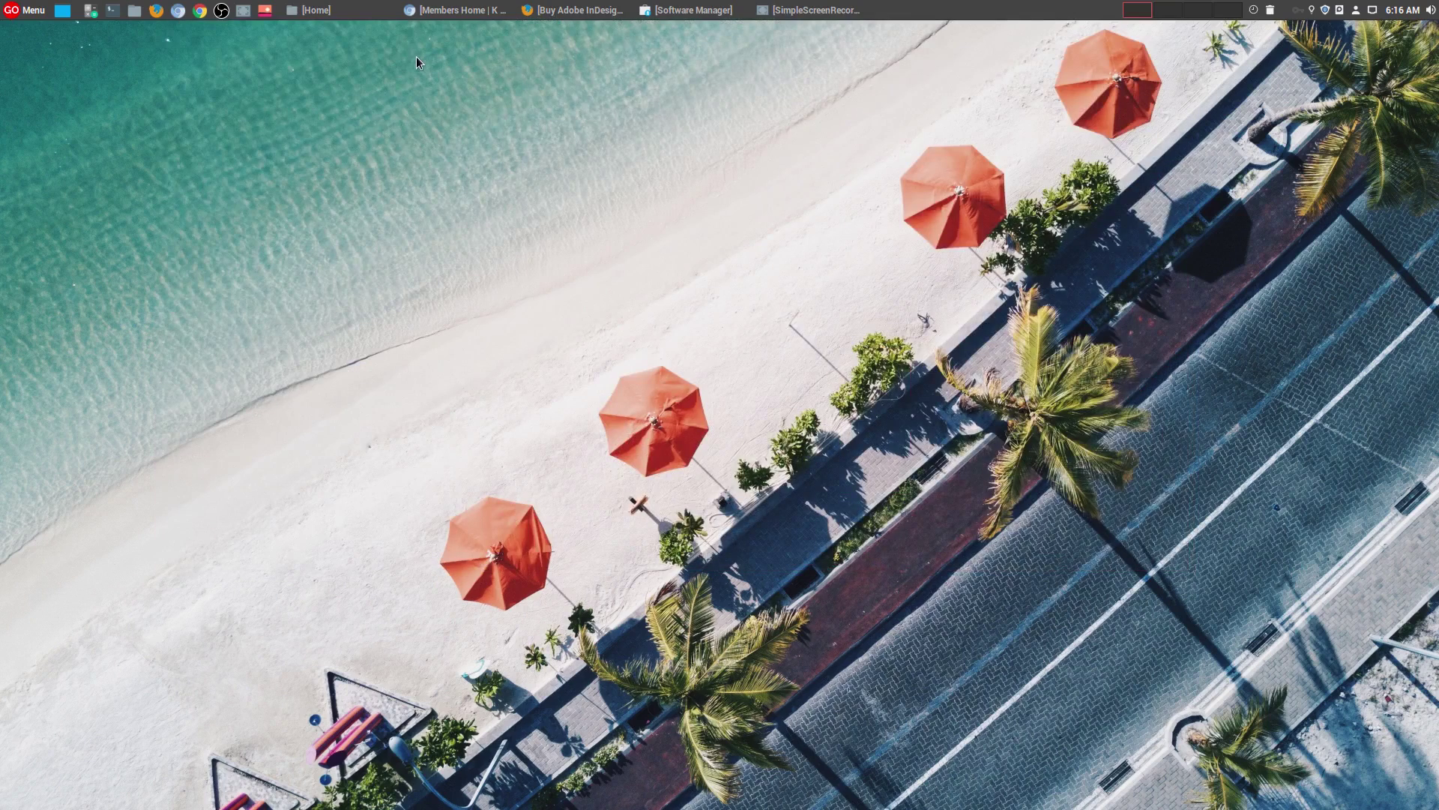
# Step: Launch Scribus from Graphics and try the double-sided, 3-Fold and 4-Fold page layouts
pyautogui.click(30, 12)
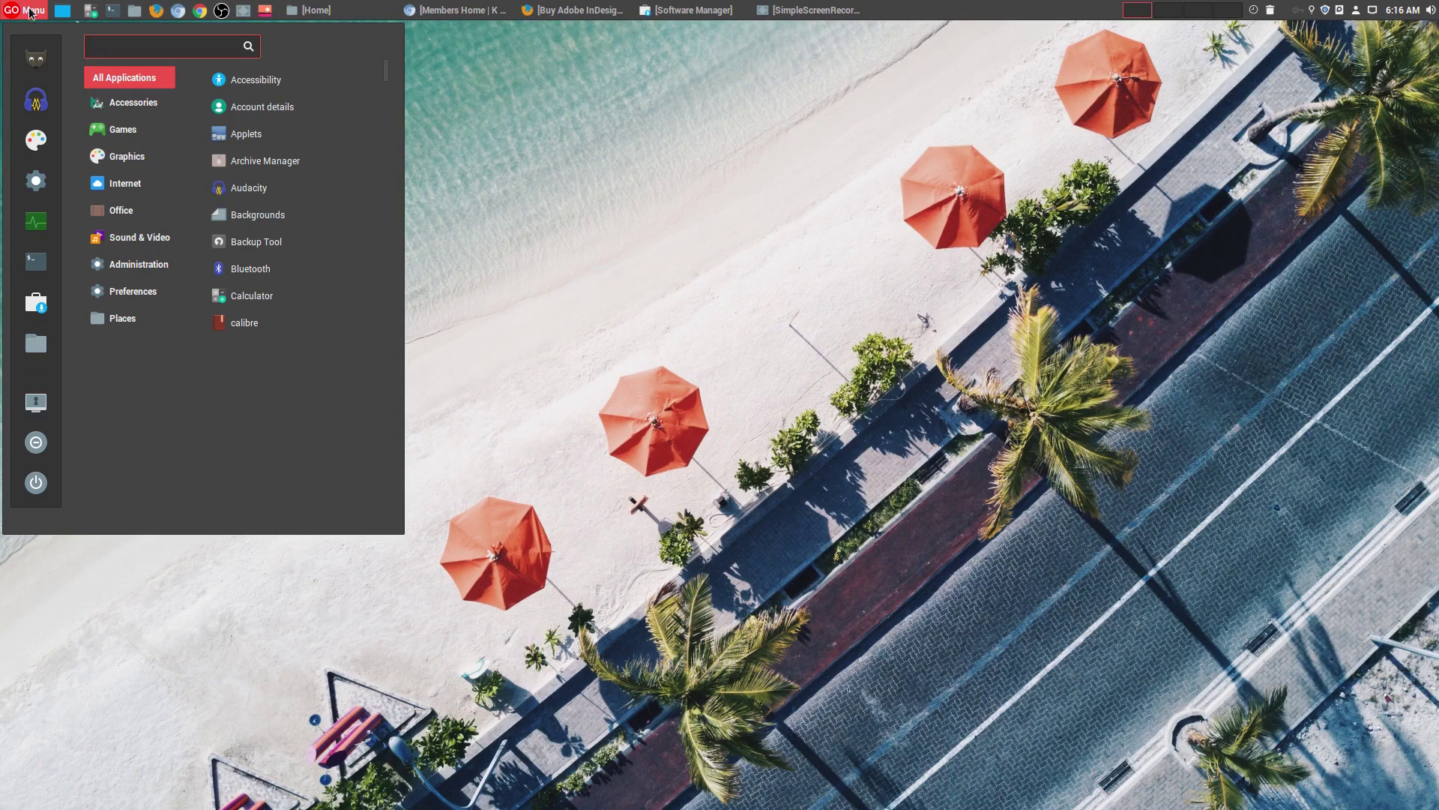
pyautogui.moveTo(120, 156)
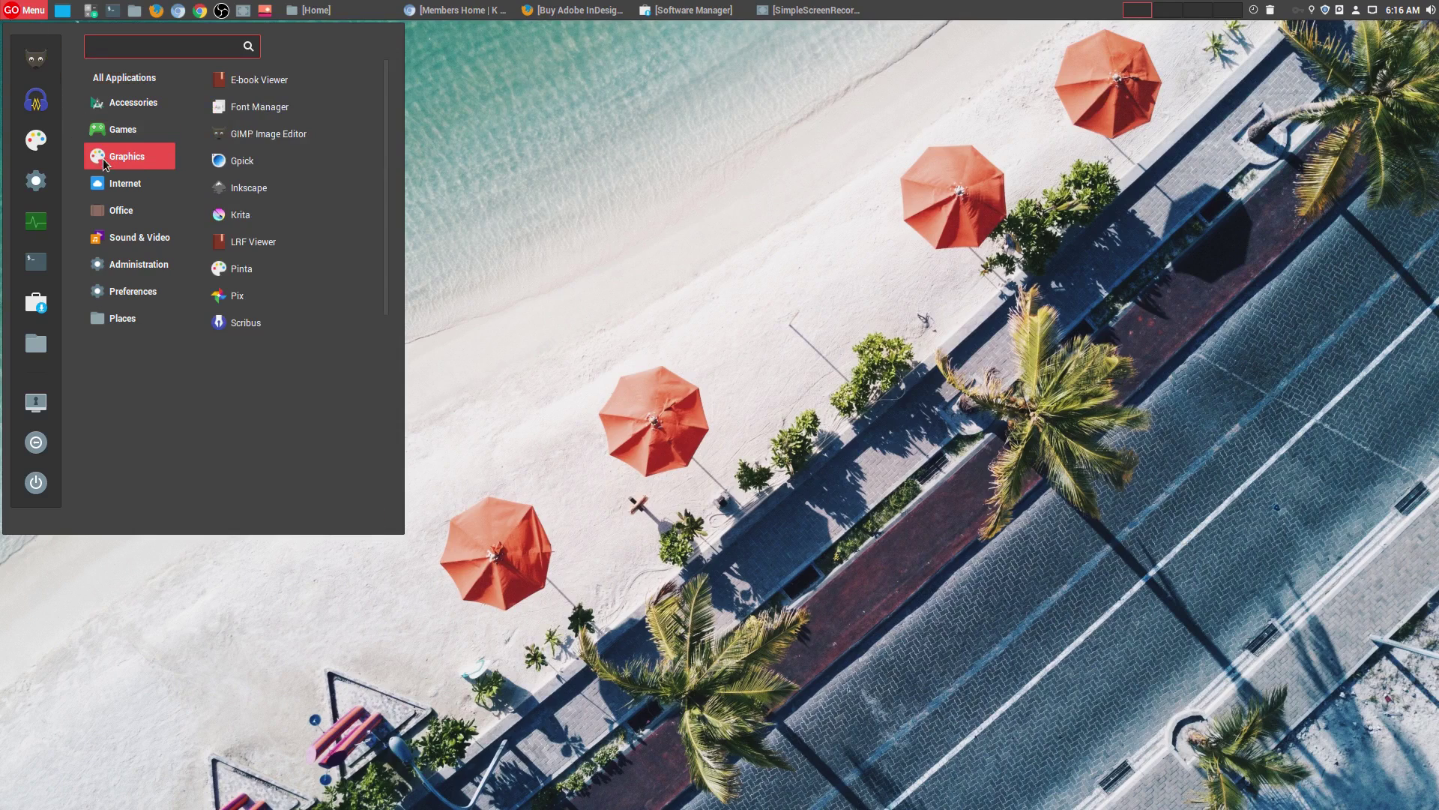
pyautogui.click(268, 322)
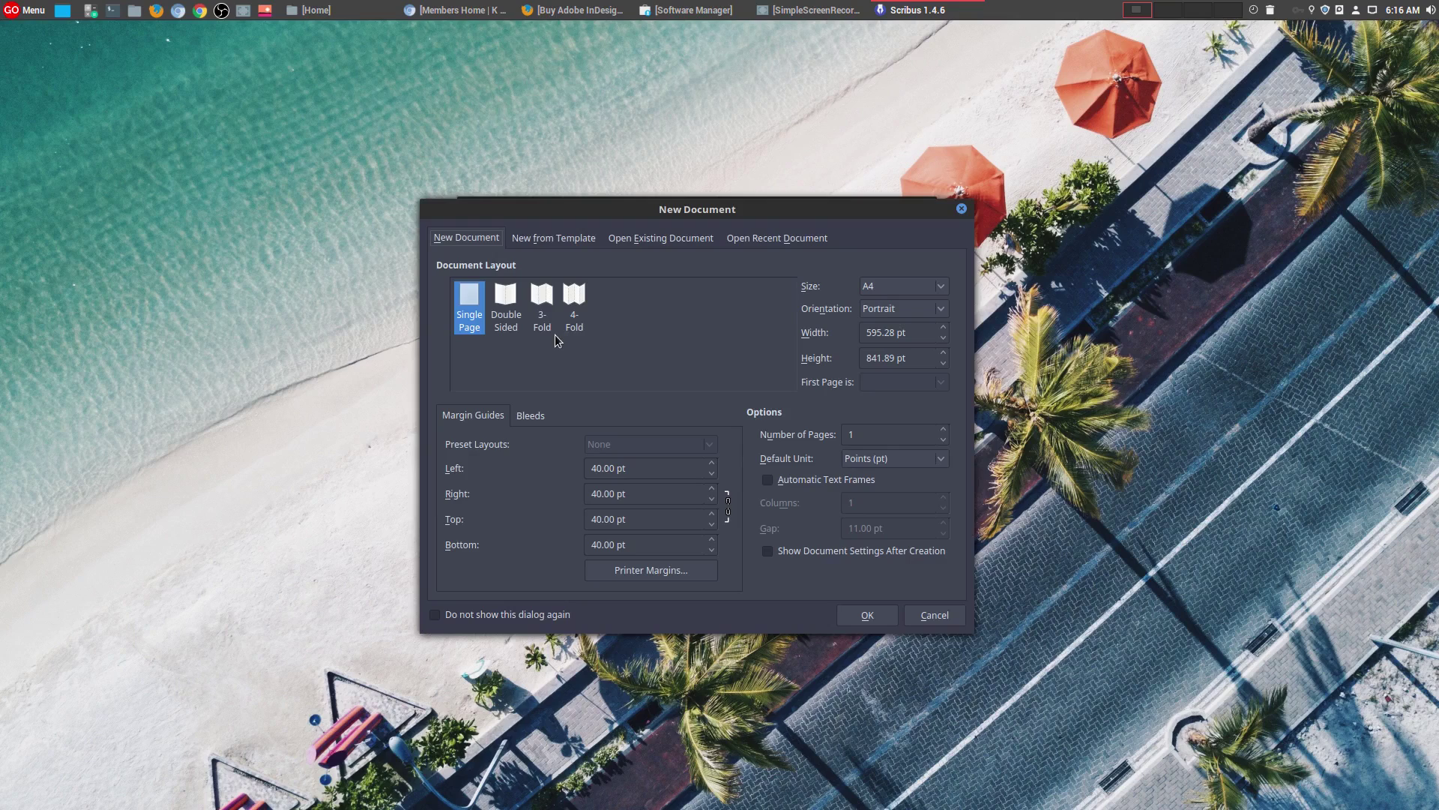
pyautogui.moveTo(735, 222); pyautogui.dragTo(889, 260)
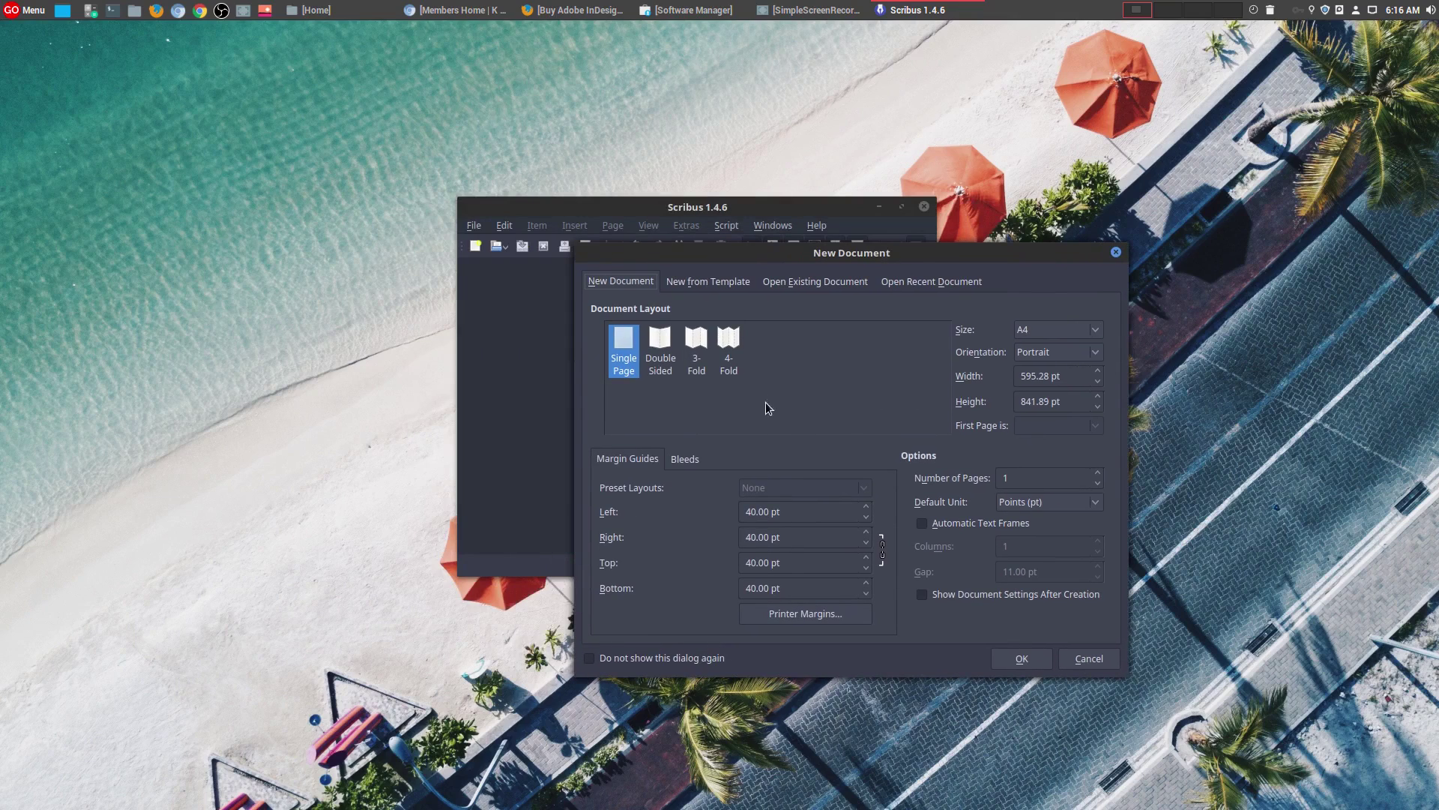
pyautogui.click(662, 346)
pyautogui.click(700, 345)
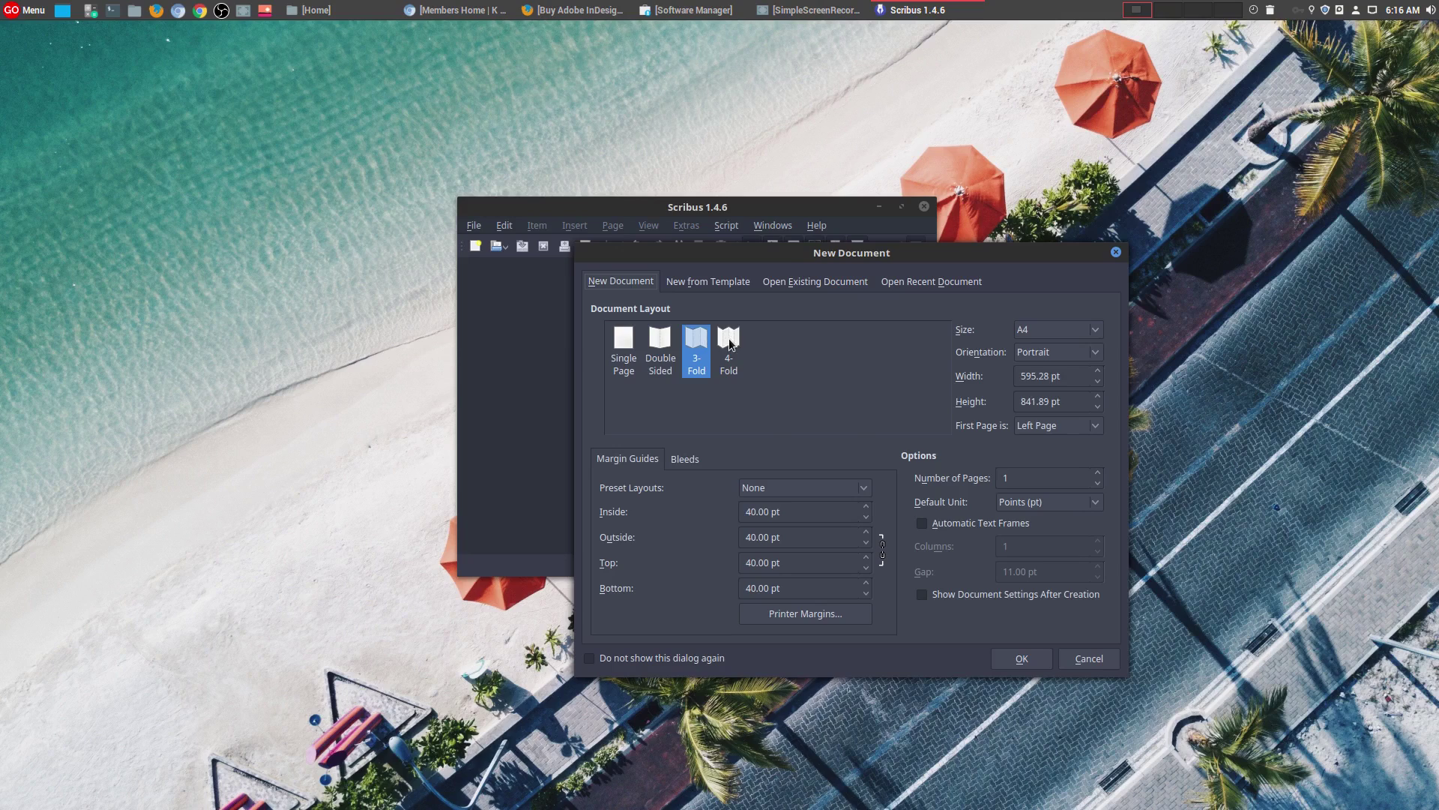
pyautogui.click(728, 341)
# Step: Browse template categories from Business Cards to Packaging, then cancel without creating a document
pyautogui.click(708, 281)
pyautogui.click(627, 342)
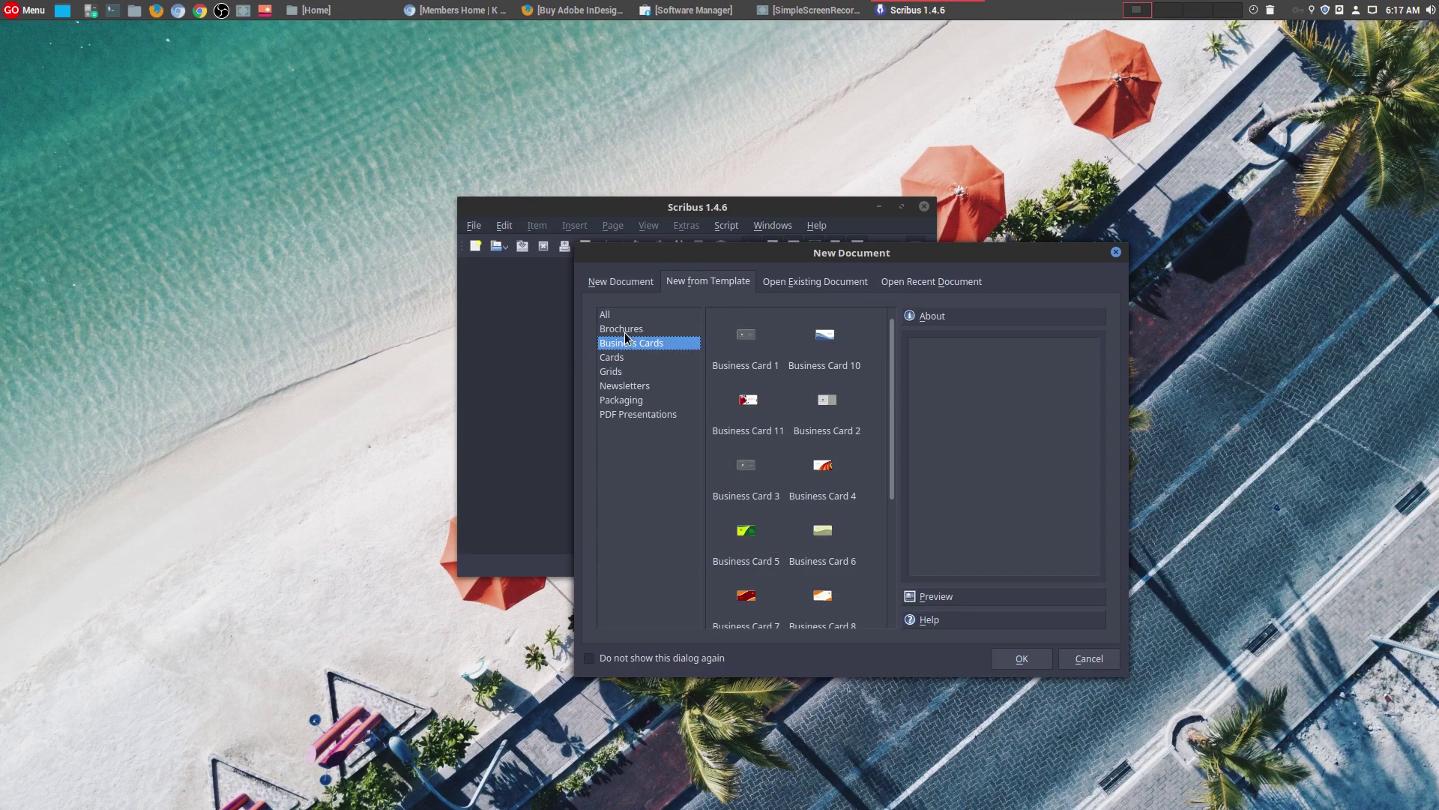
pyautogui.click(624, 331)
pyautogui.click(623, 357)
pyautogui.click(619, 384)
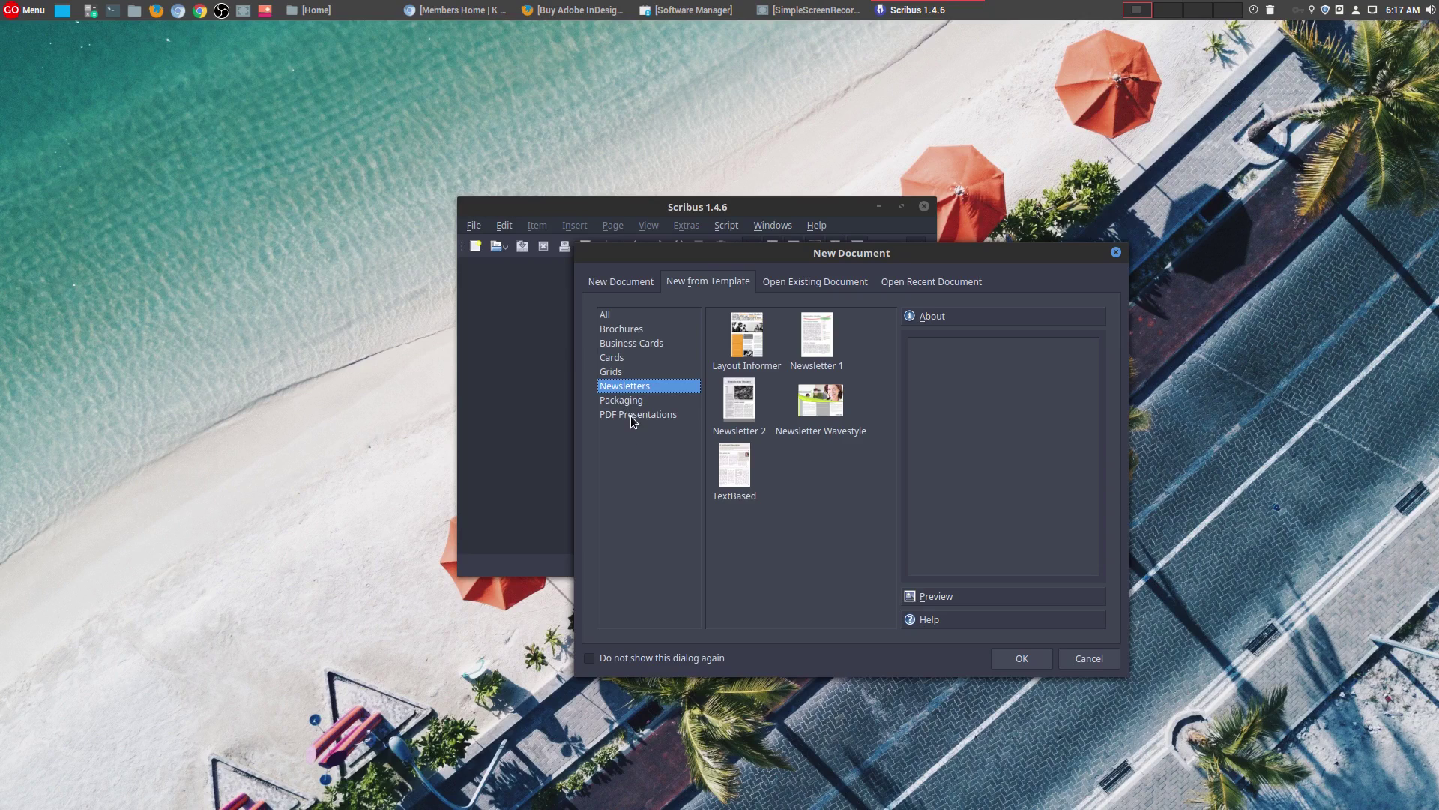
pyautogui.click(631, 415)
pyautogui.click(625, 400)
pyautogui.click(621, 384)
pyautogui.click(1088, 658)
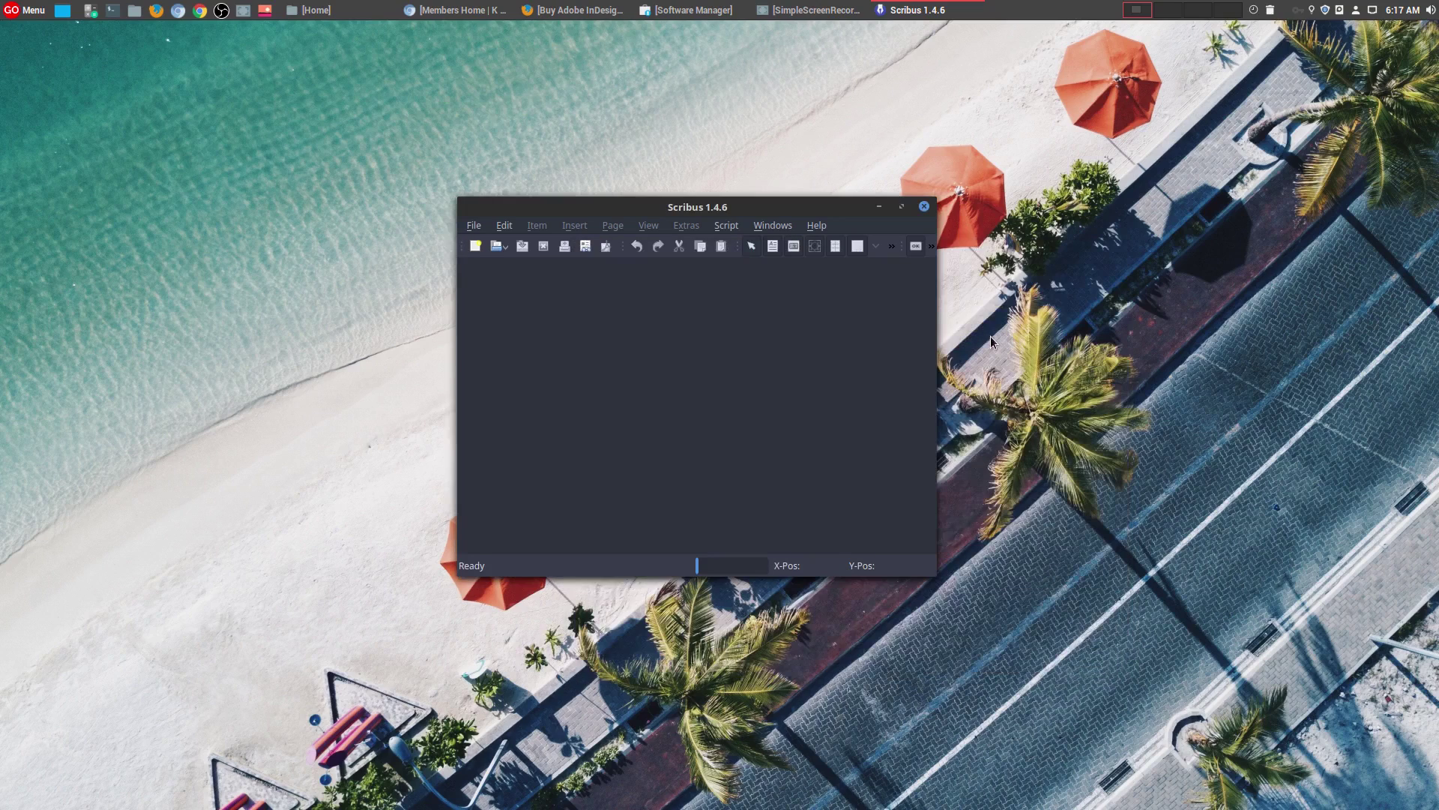
# Step: Close Scribus, launch Krita from Graphics and dismiss its welcome screen
pyautogui.click(919, 209)
pyautogui.click(26, 10)
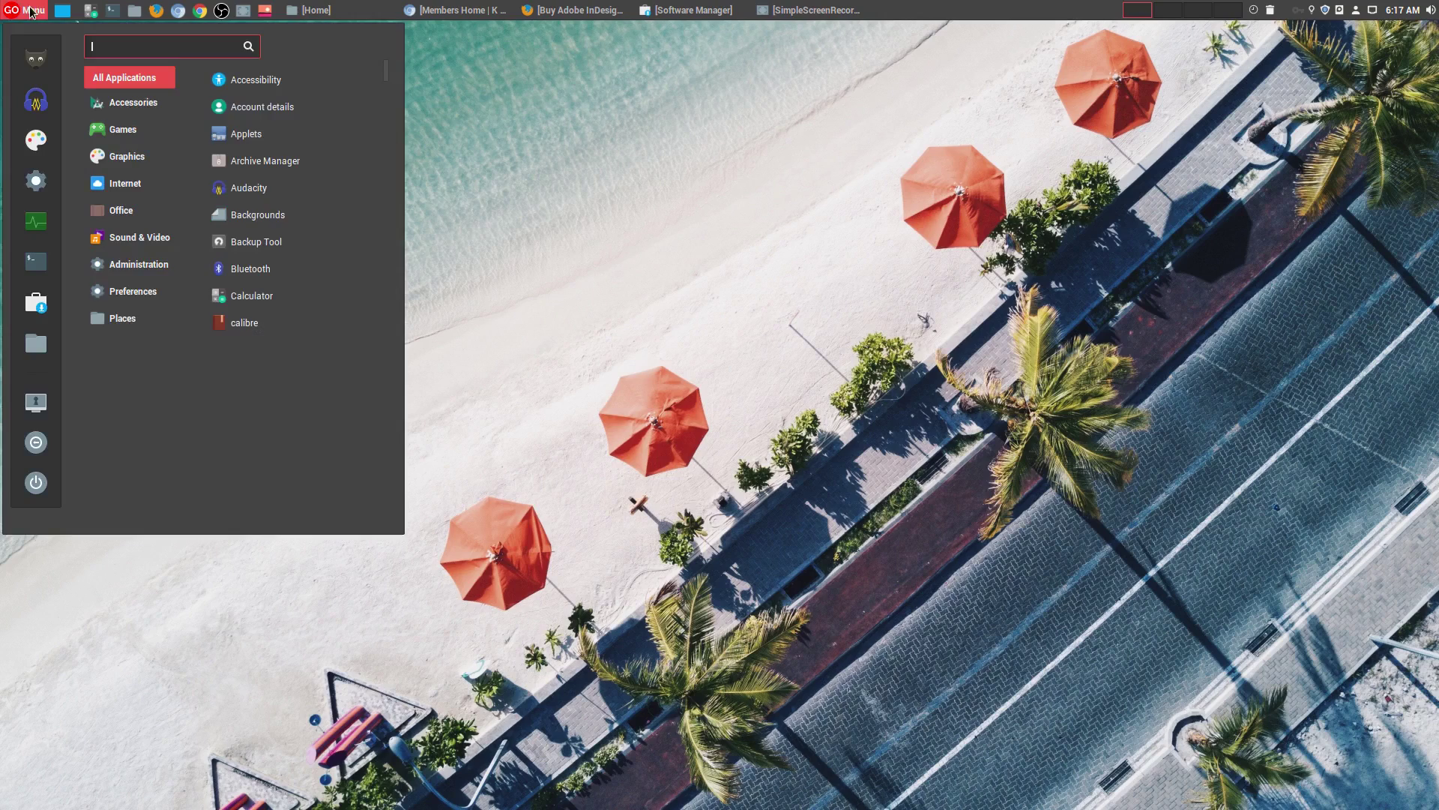
pyautogui.moveTo(132, 163)
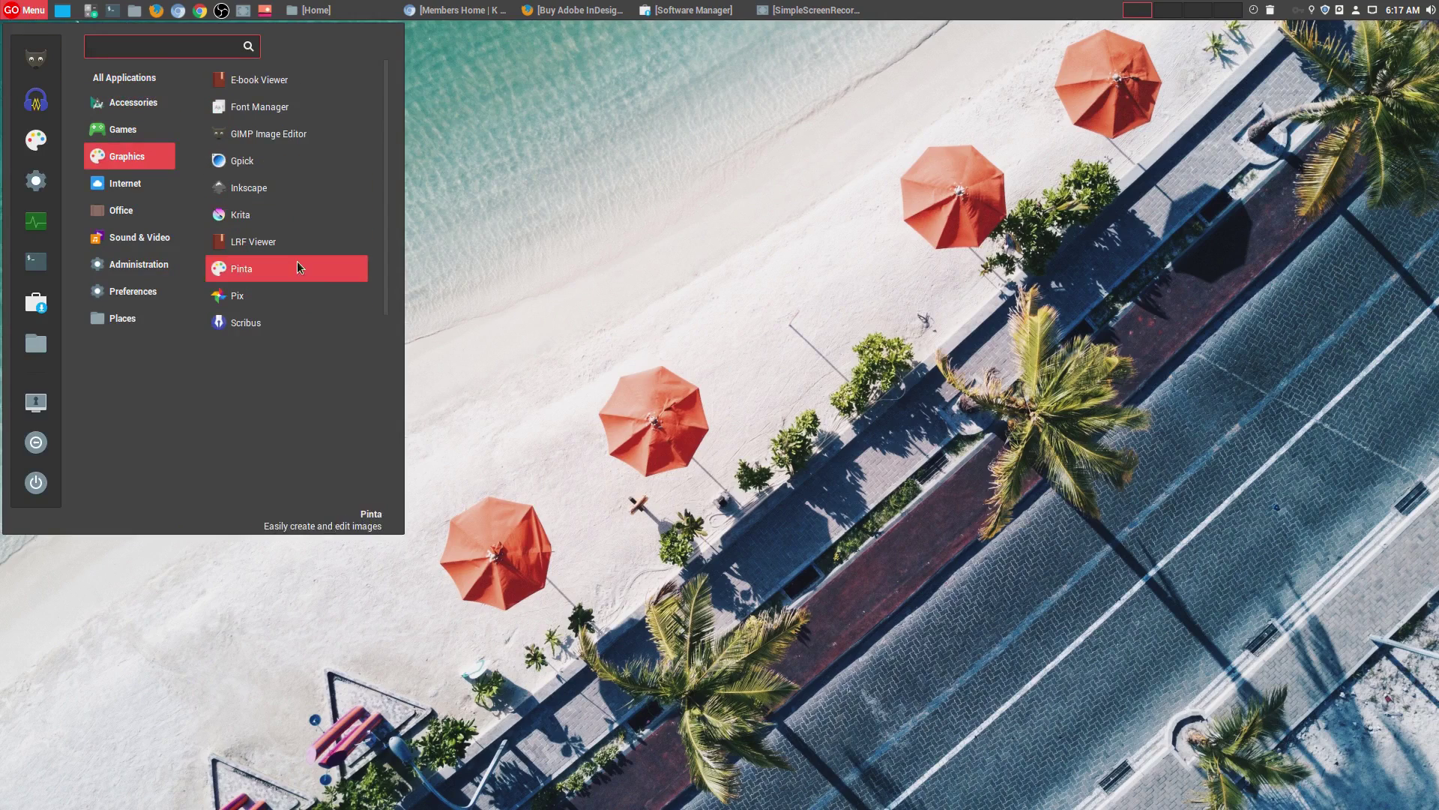
pyautogui.click(292, 216)
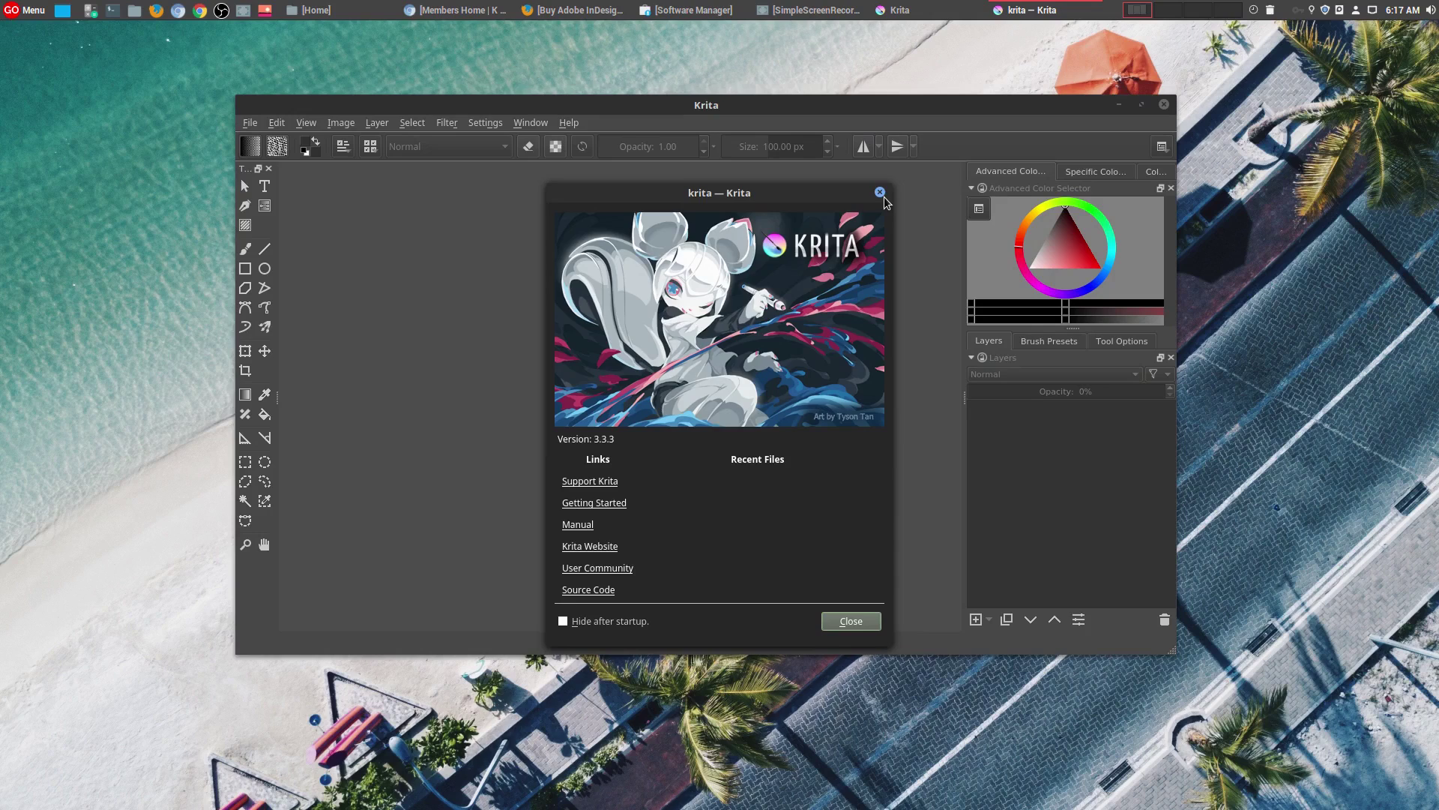
pyautogui.click(881, 193)
# Step: Preview the US-style comics, Manga and waffle-iron grid Comic Templates, then close the dialog
pyautogui.click(250, 124)
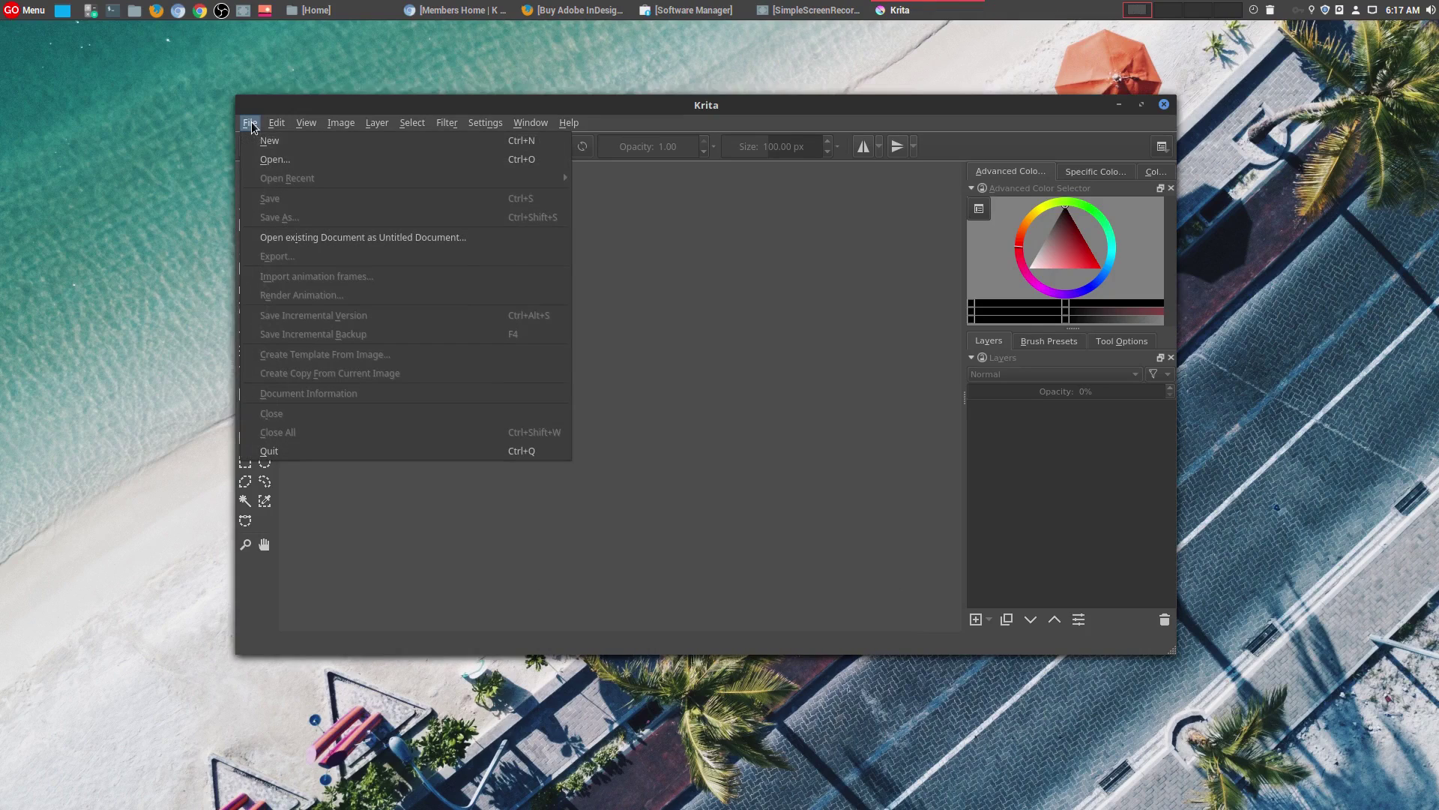
pyautogui.click(270, 141)
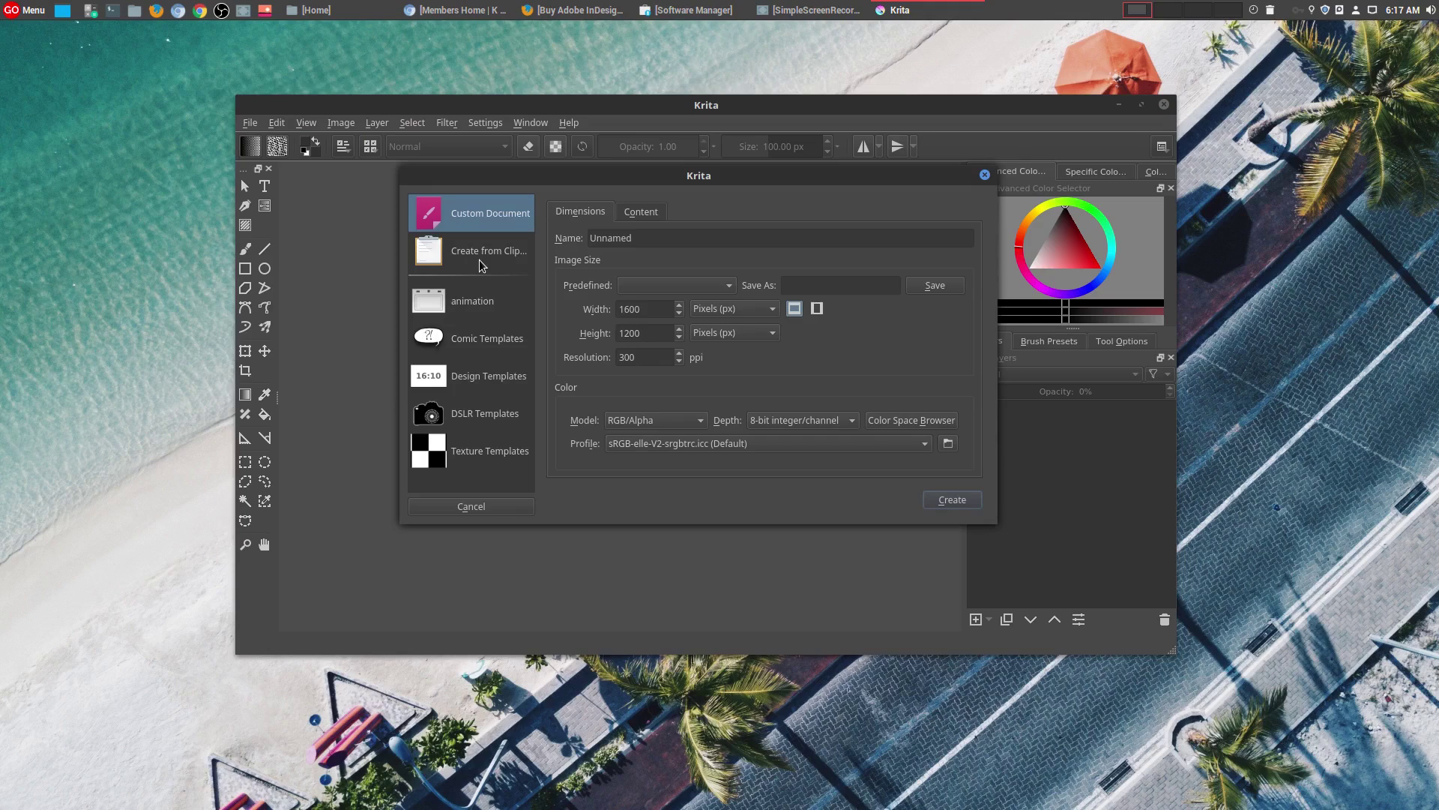
pyautogui.click(488, 309)
pyautogui.click(481, 333)
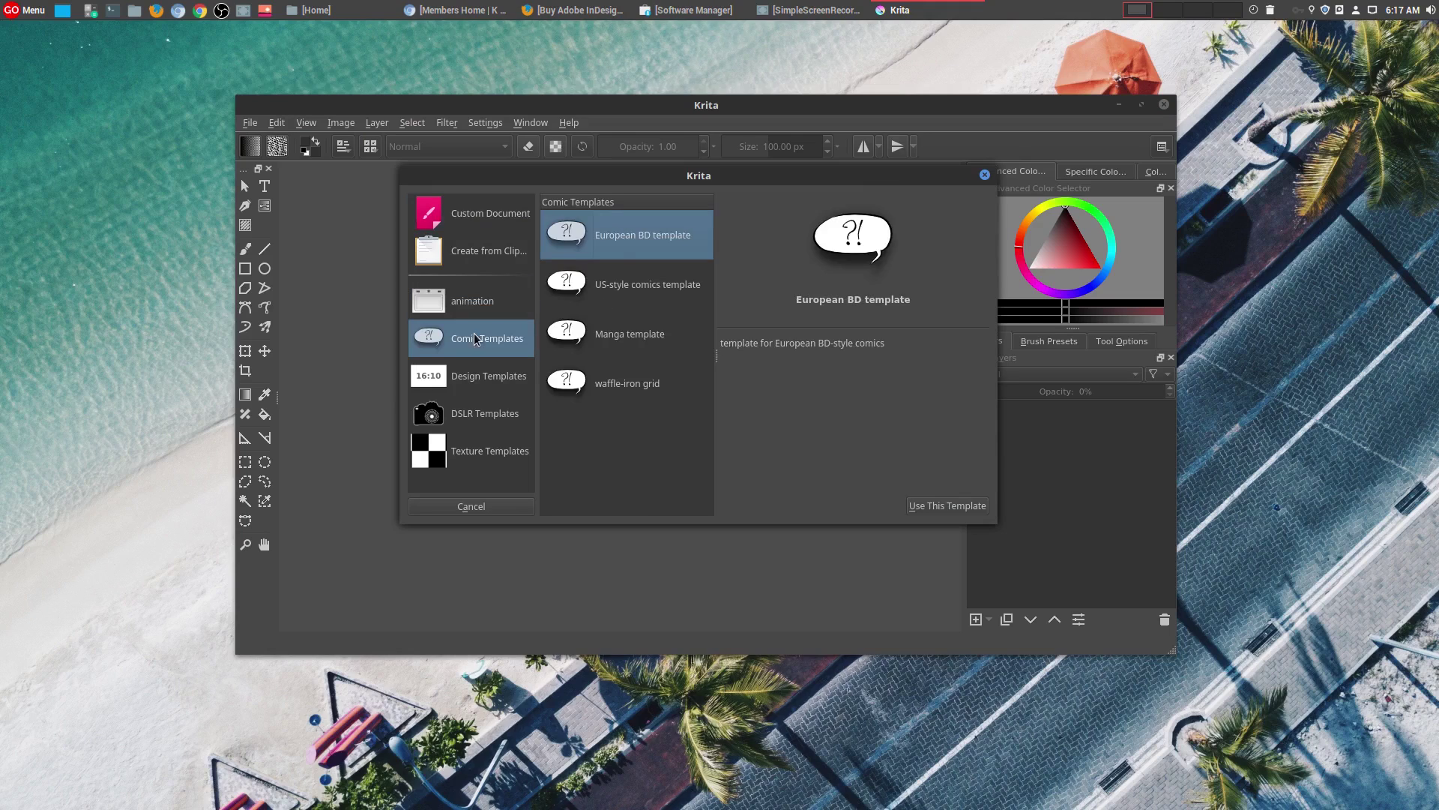
pyautogui.click(645, 296)
pyautogui.click(645, 331)
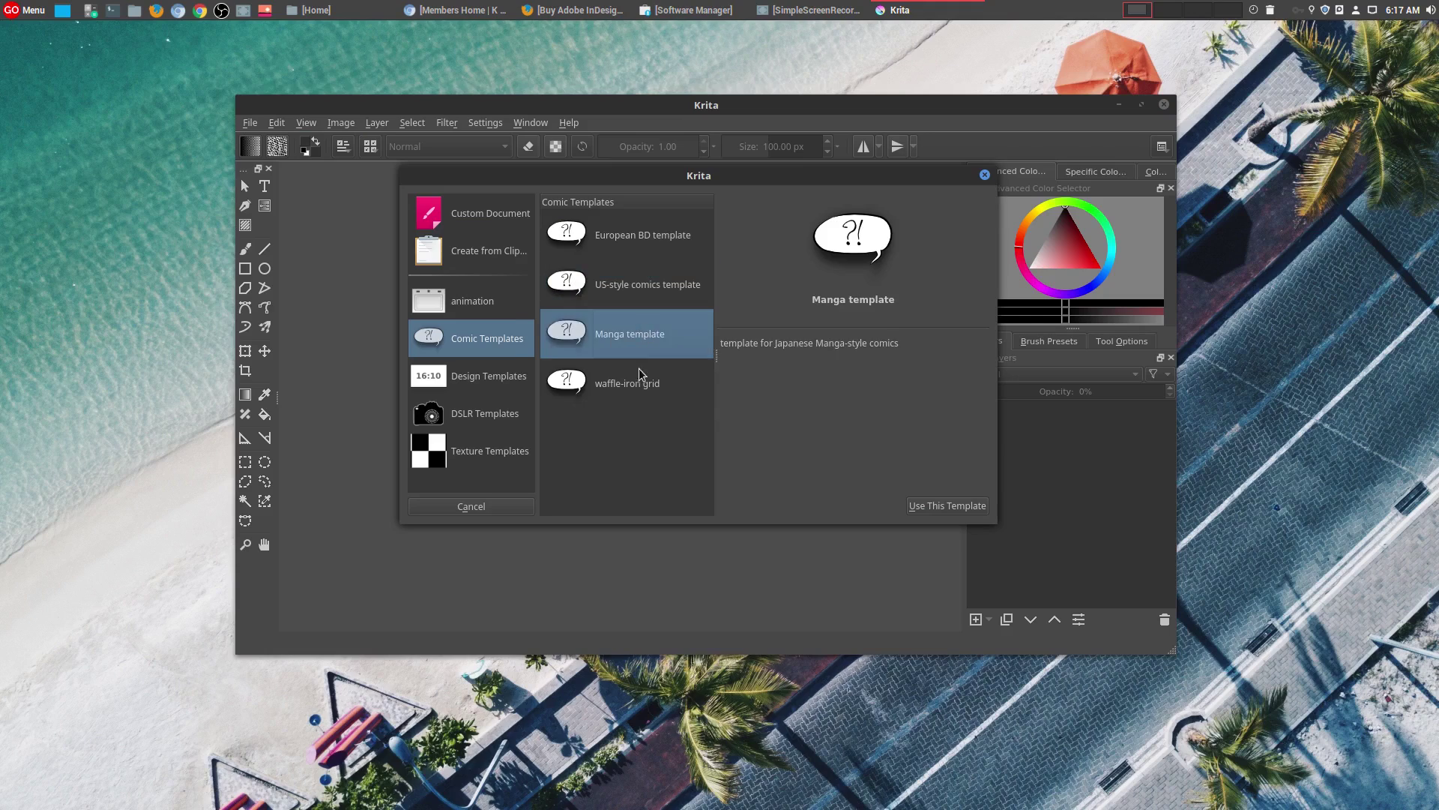
pyautogui.click(642, 381)
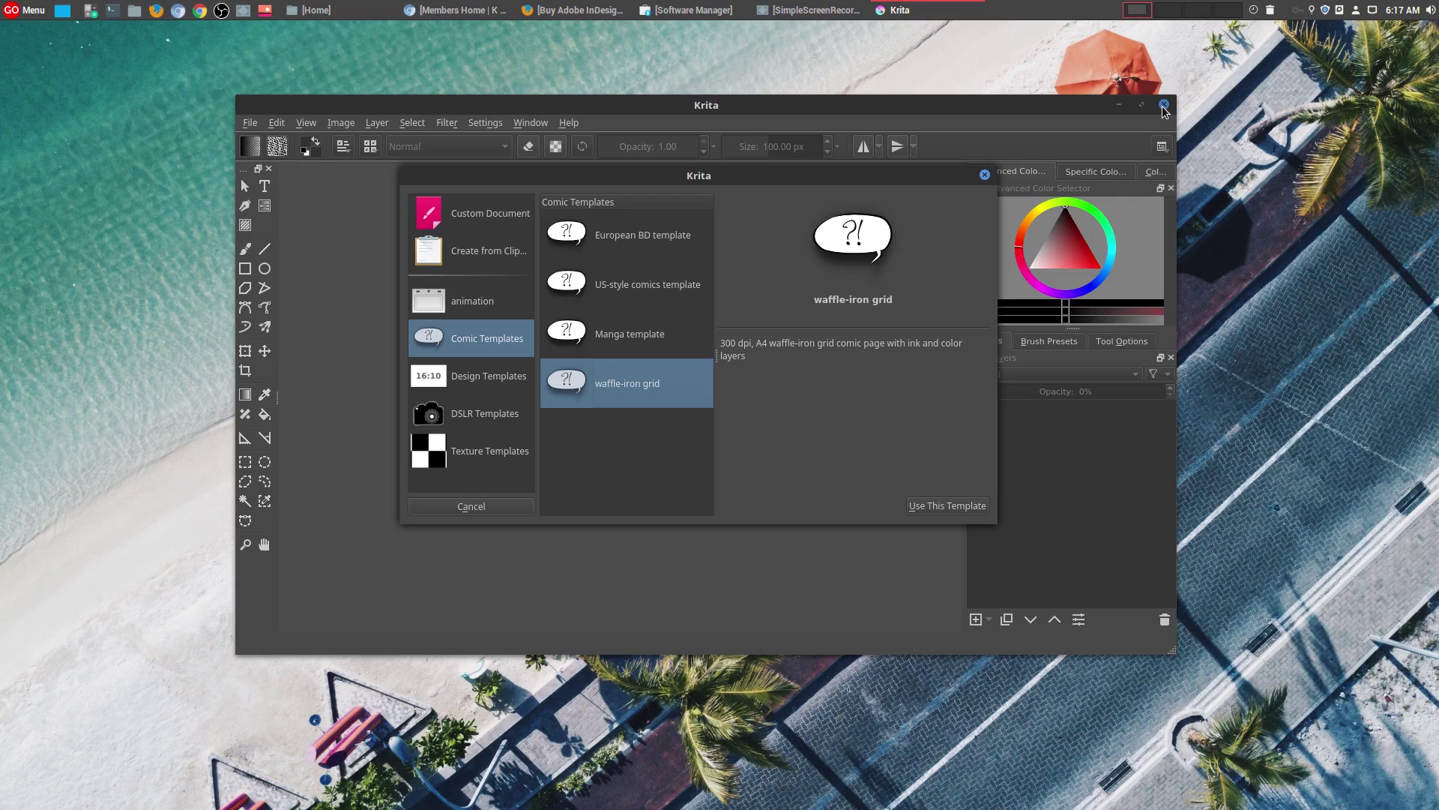
pyautogui.click(984, 177)
# Step: Quit Krita and show the calibre e-book management homepage in Firefox
pyautogui.click(1164, 104)
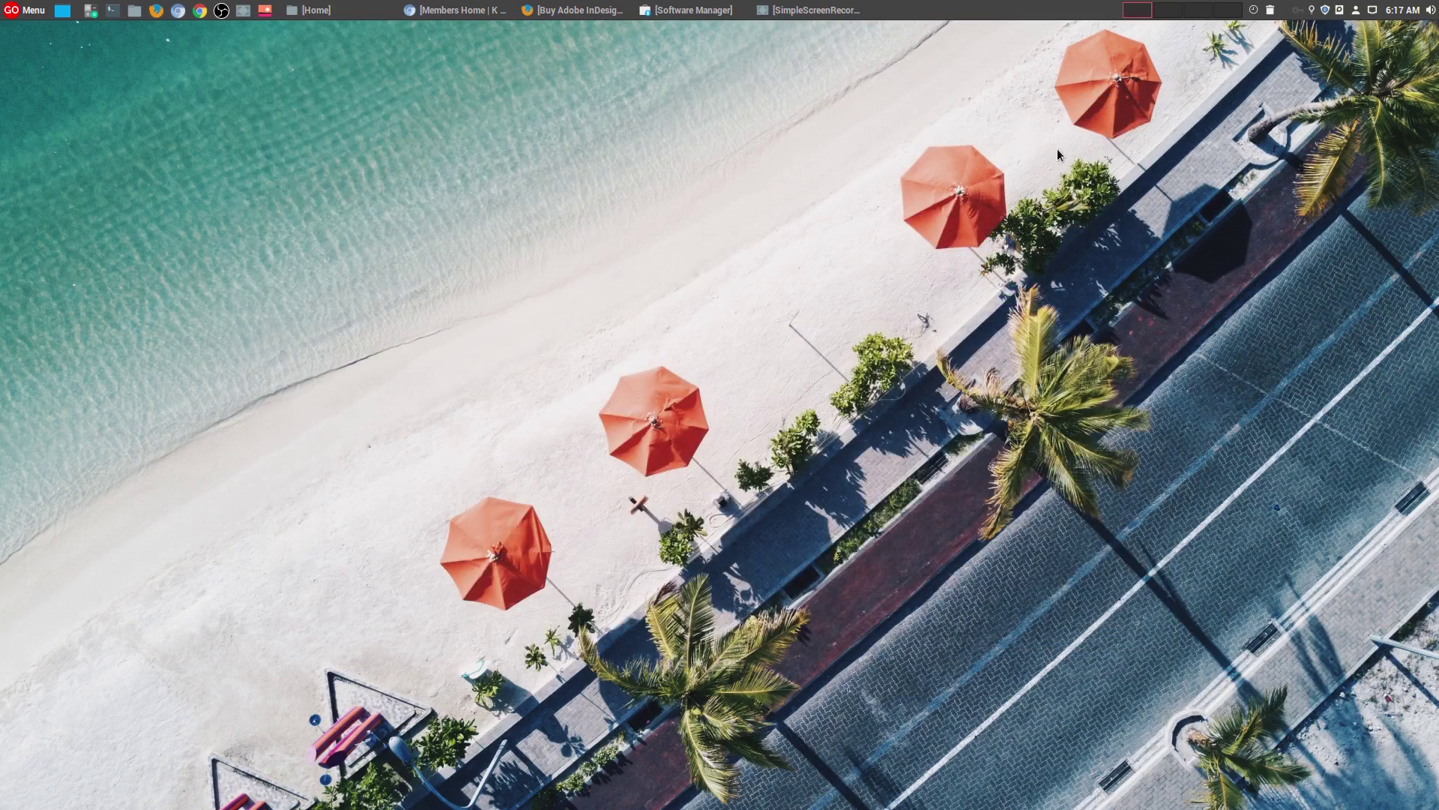
pyautogui.click(573, 10)
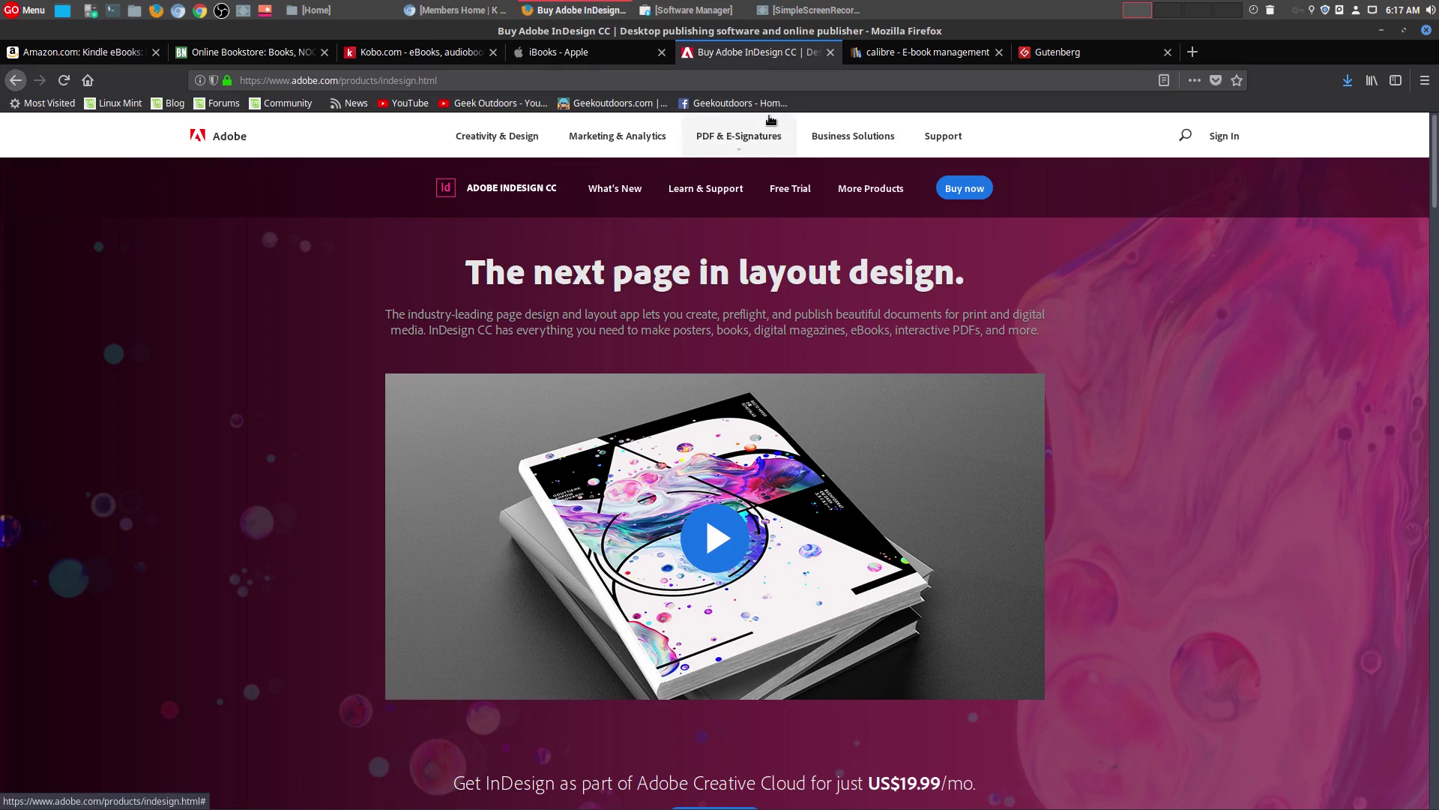
pyautogui.click(925, 52)
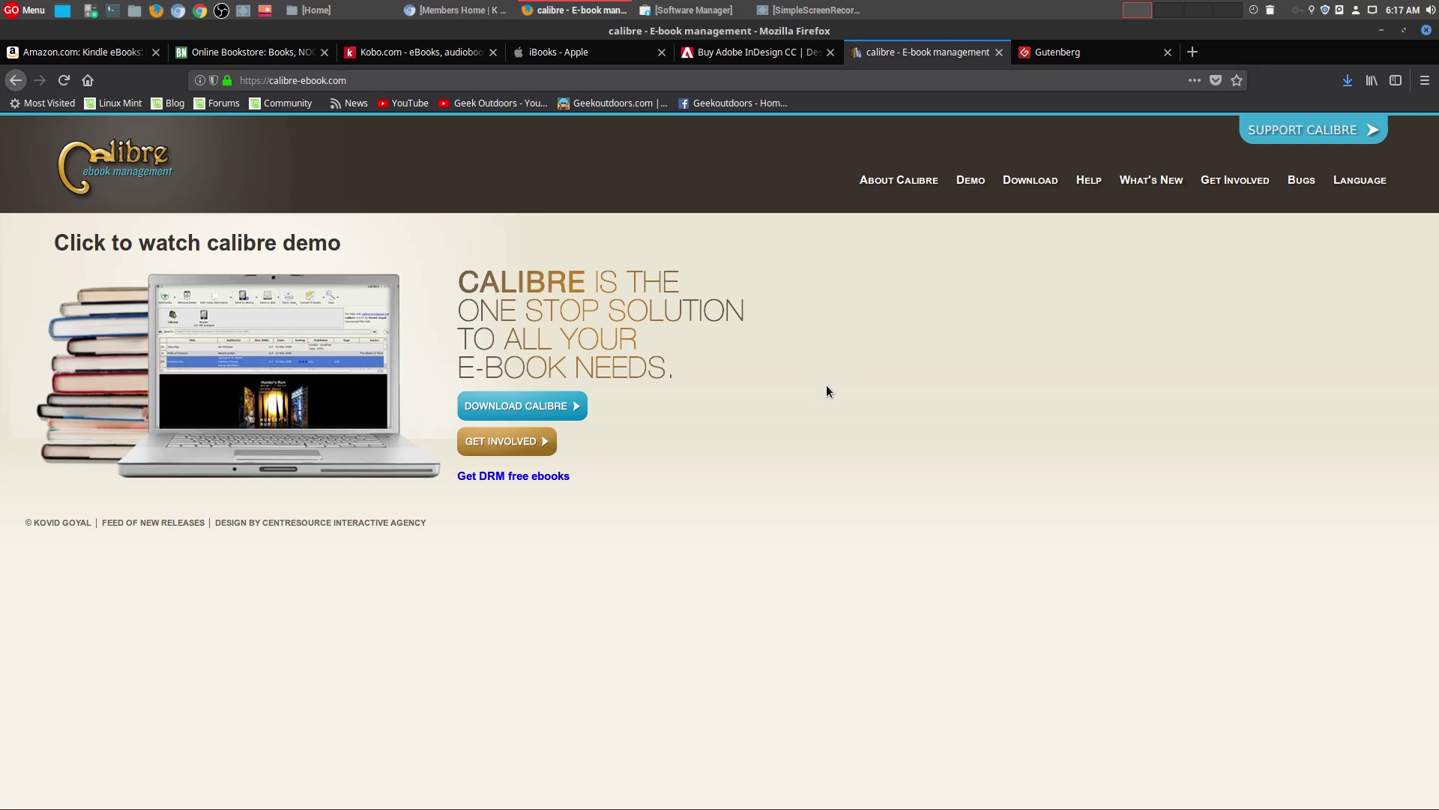
# Step: Search Software Manager for 'calibre', view the 2.55.0 package details, then minimize it
pyautogui.click(720, 11)
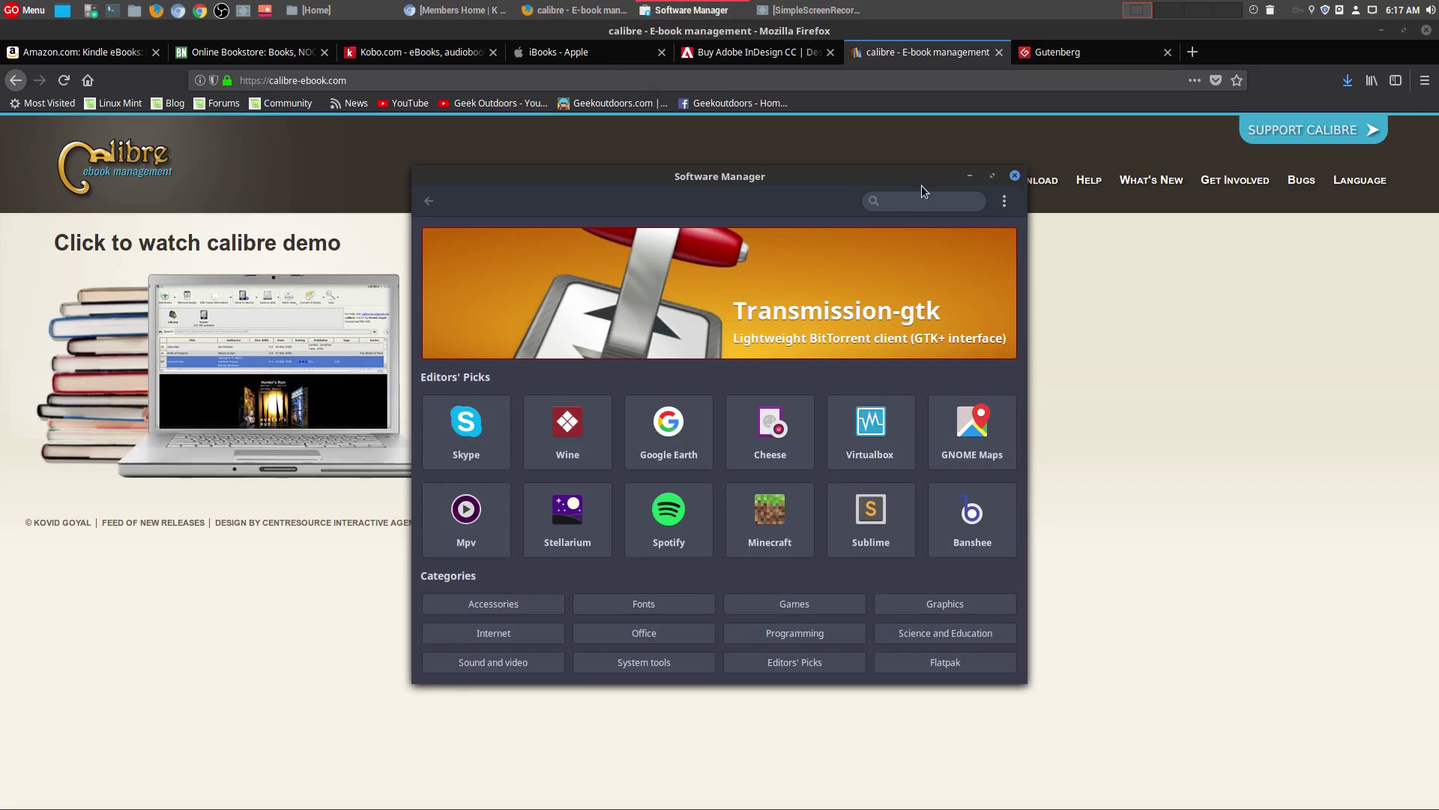
pyautogui.click(924, 199)
pyautogui.write('calibre')
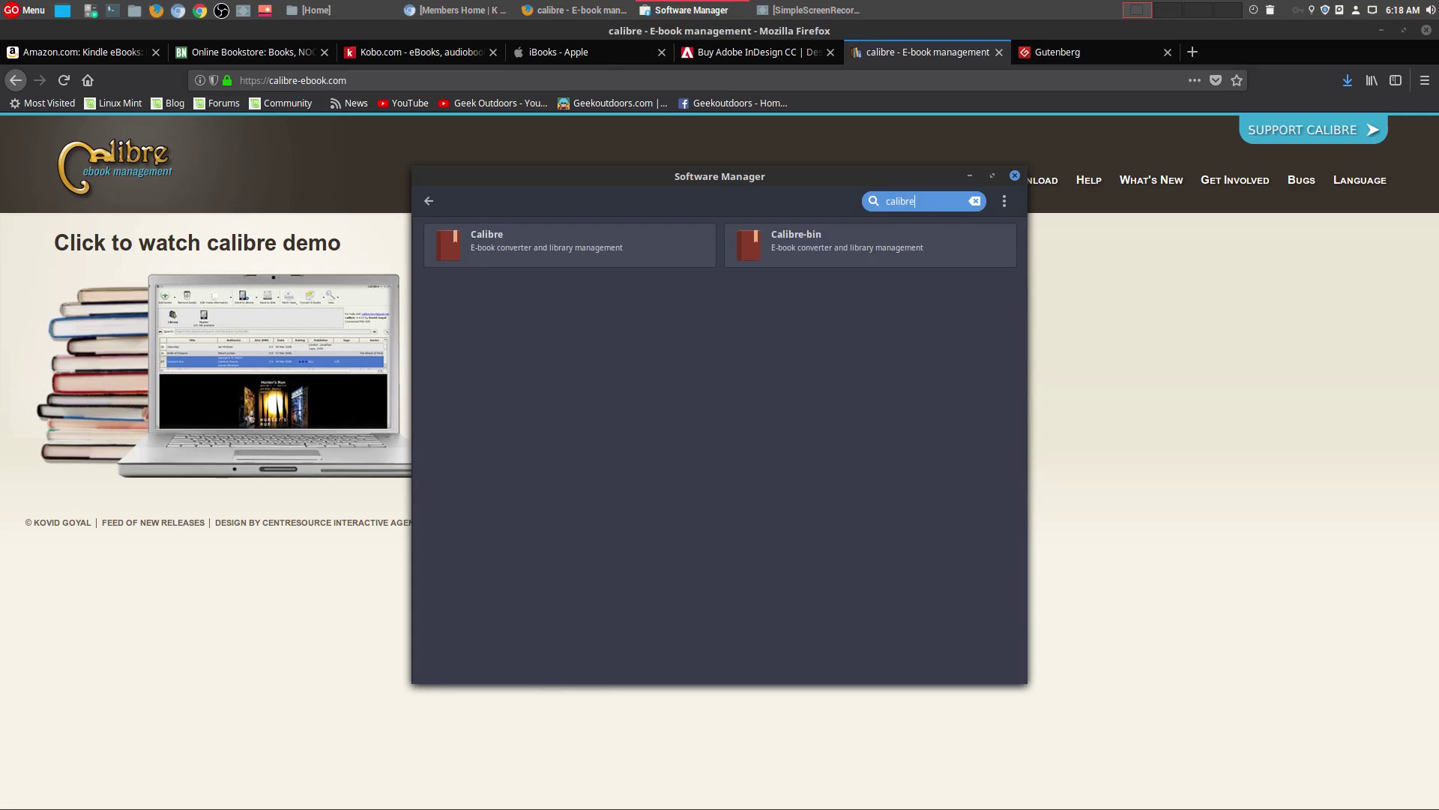
pyautogui.click(587, 246)
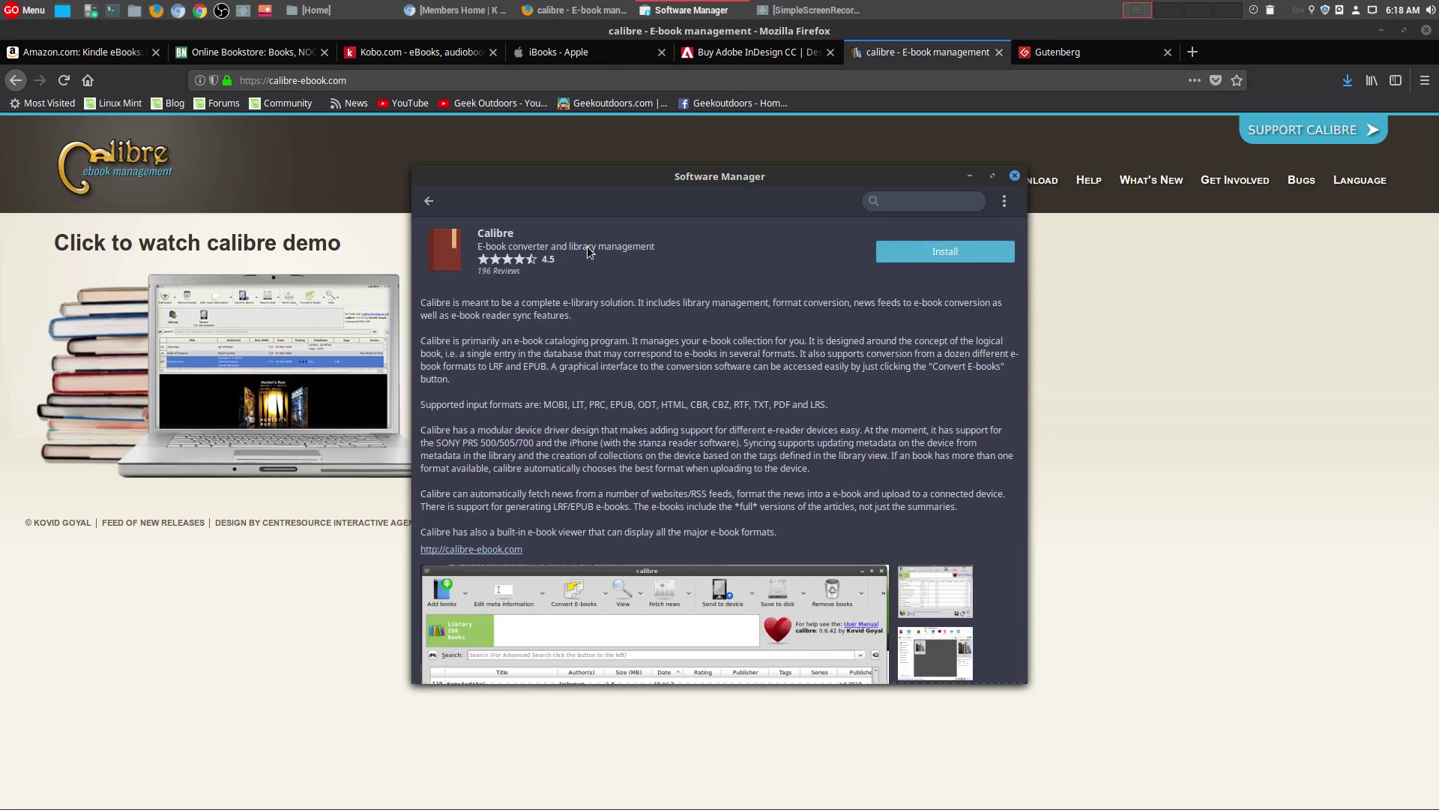
pyautogui.scroll(-8, 703, 375)
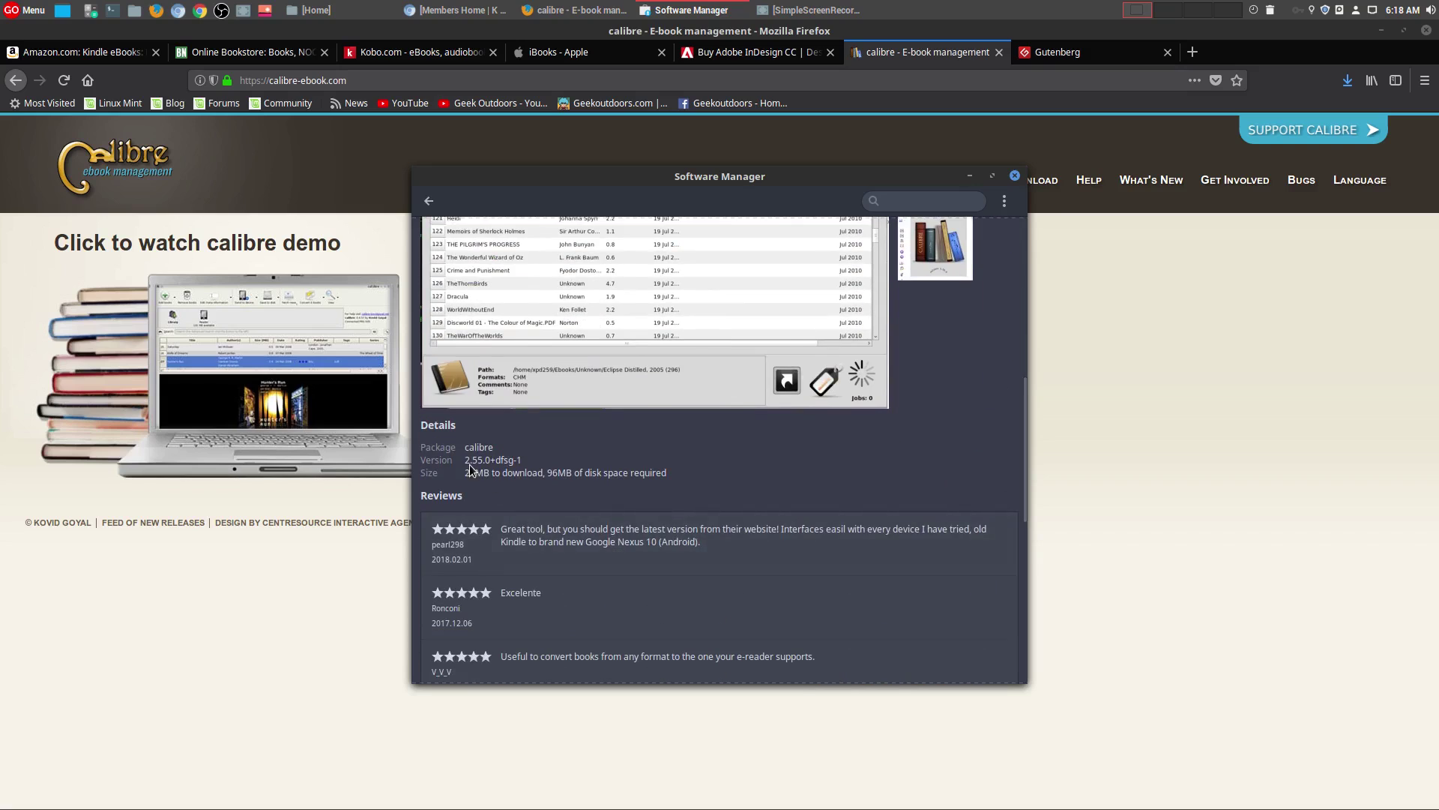
pyautogui.click(971, 177)
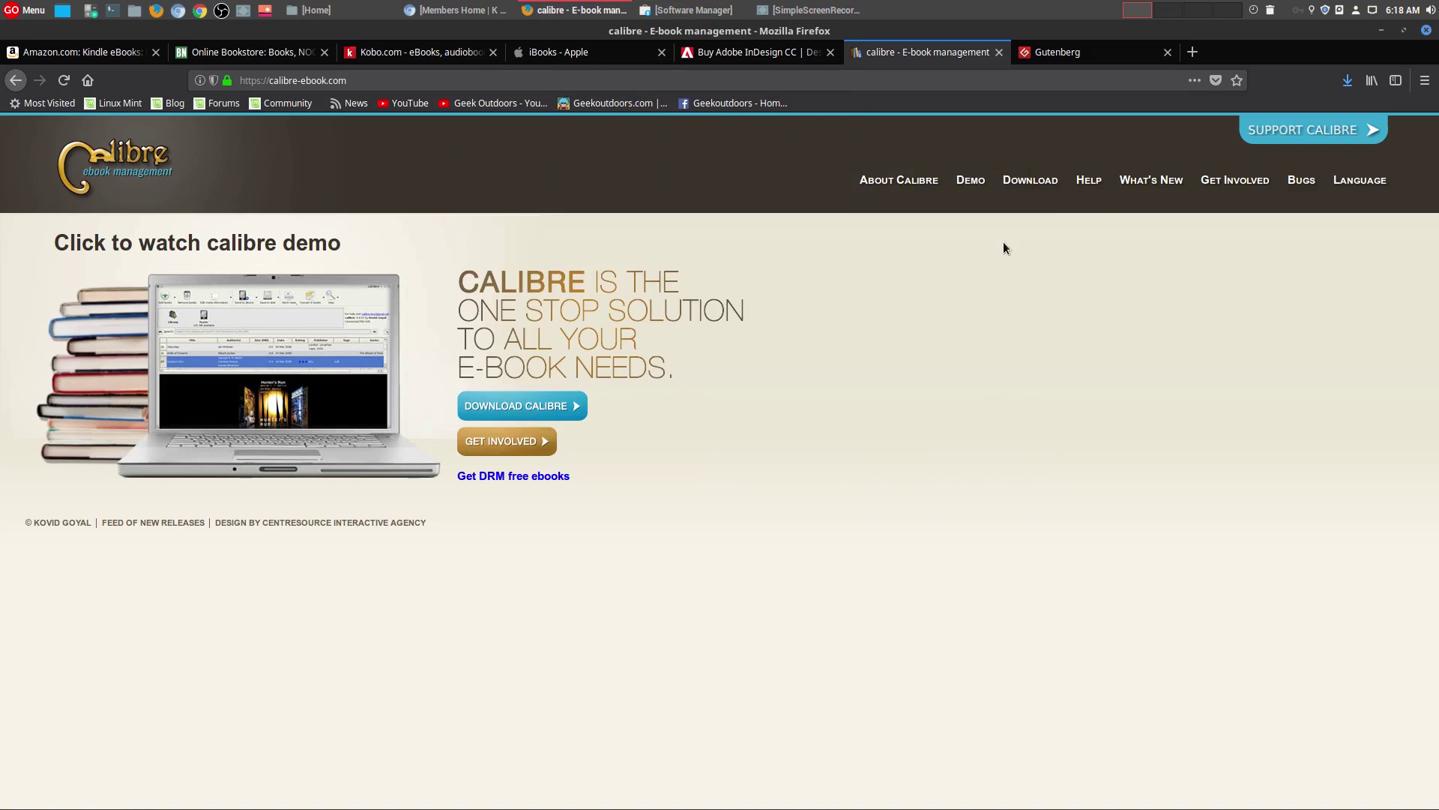
pyautogui.click(1040, 188)
pyautogui.click(472, 371)
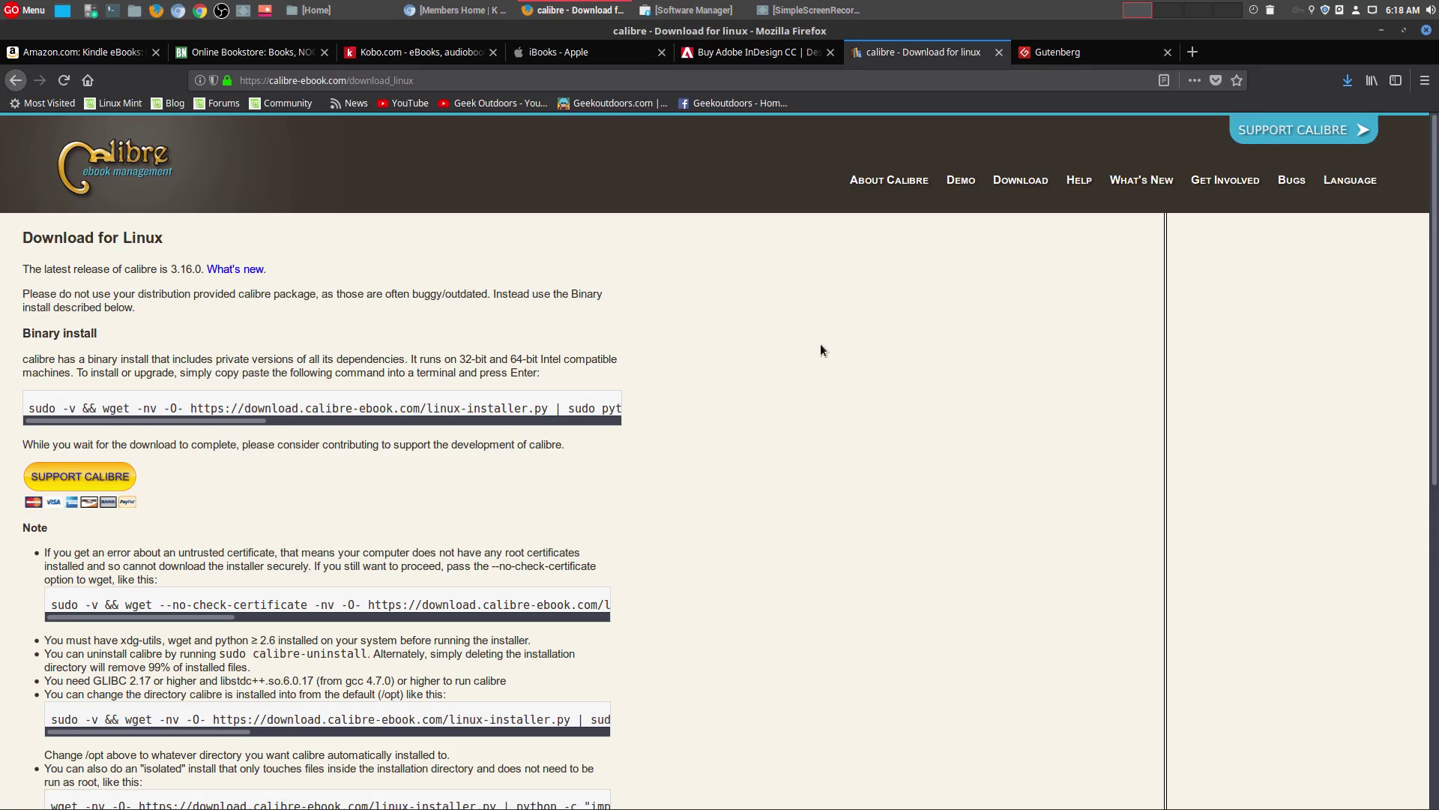
pyautogui.scroll(-2, 820, 348)
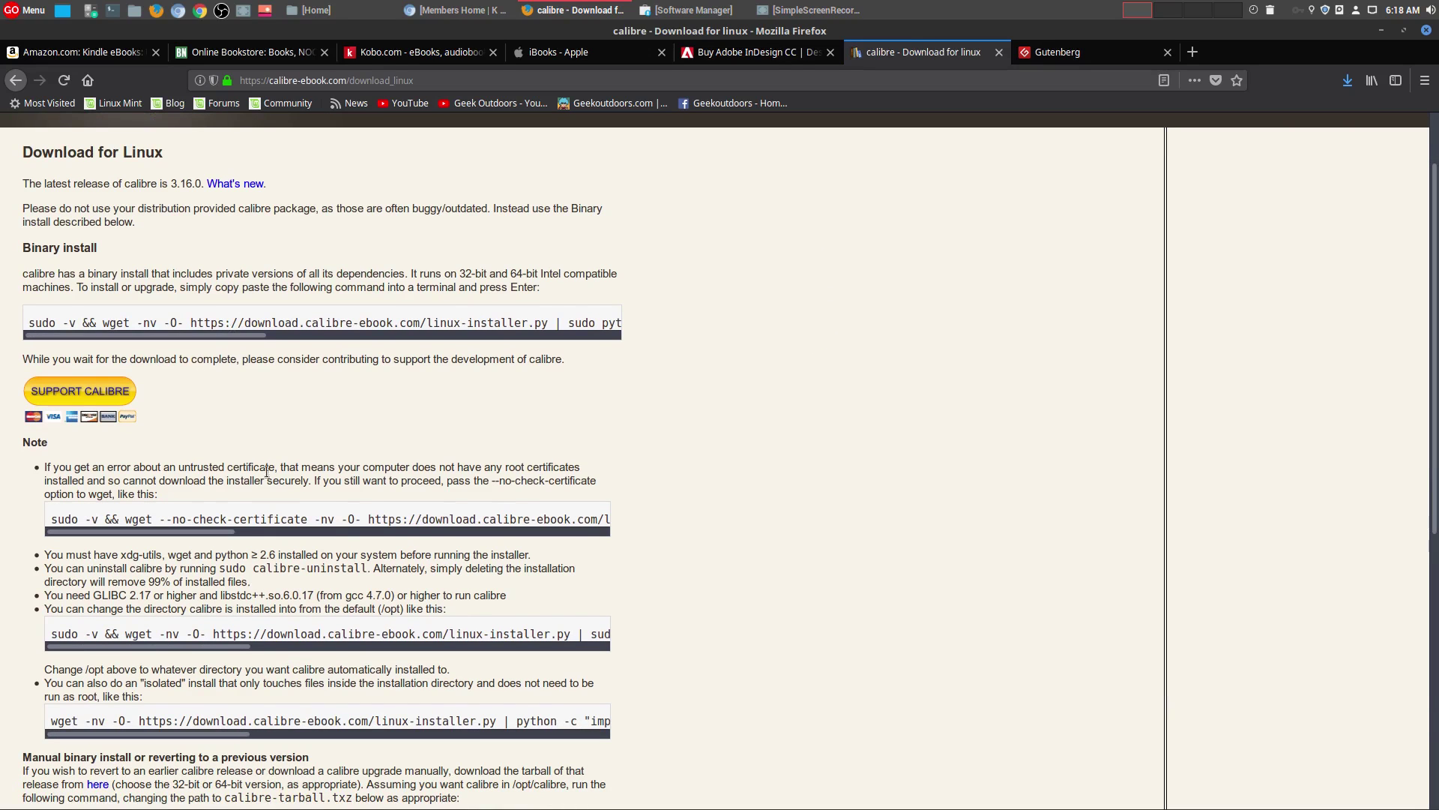
pyautogui.scroll(-8, 525, 555)
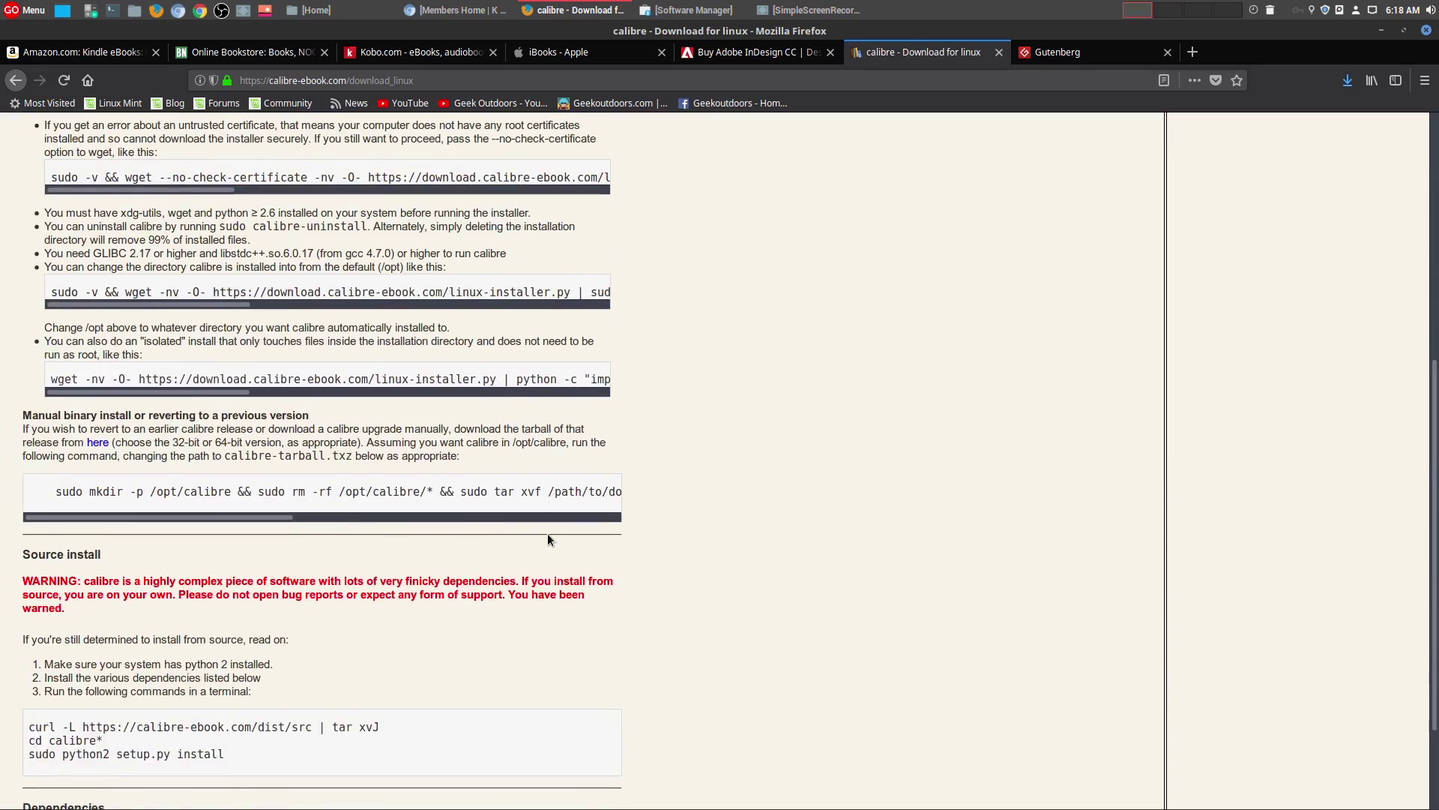
pyautogui.scroll(8, 547, 533)
pyautogui.scroll(2, 539, 518)
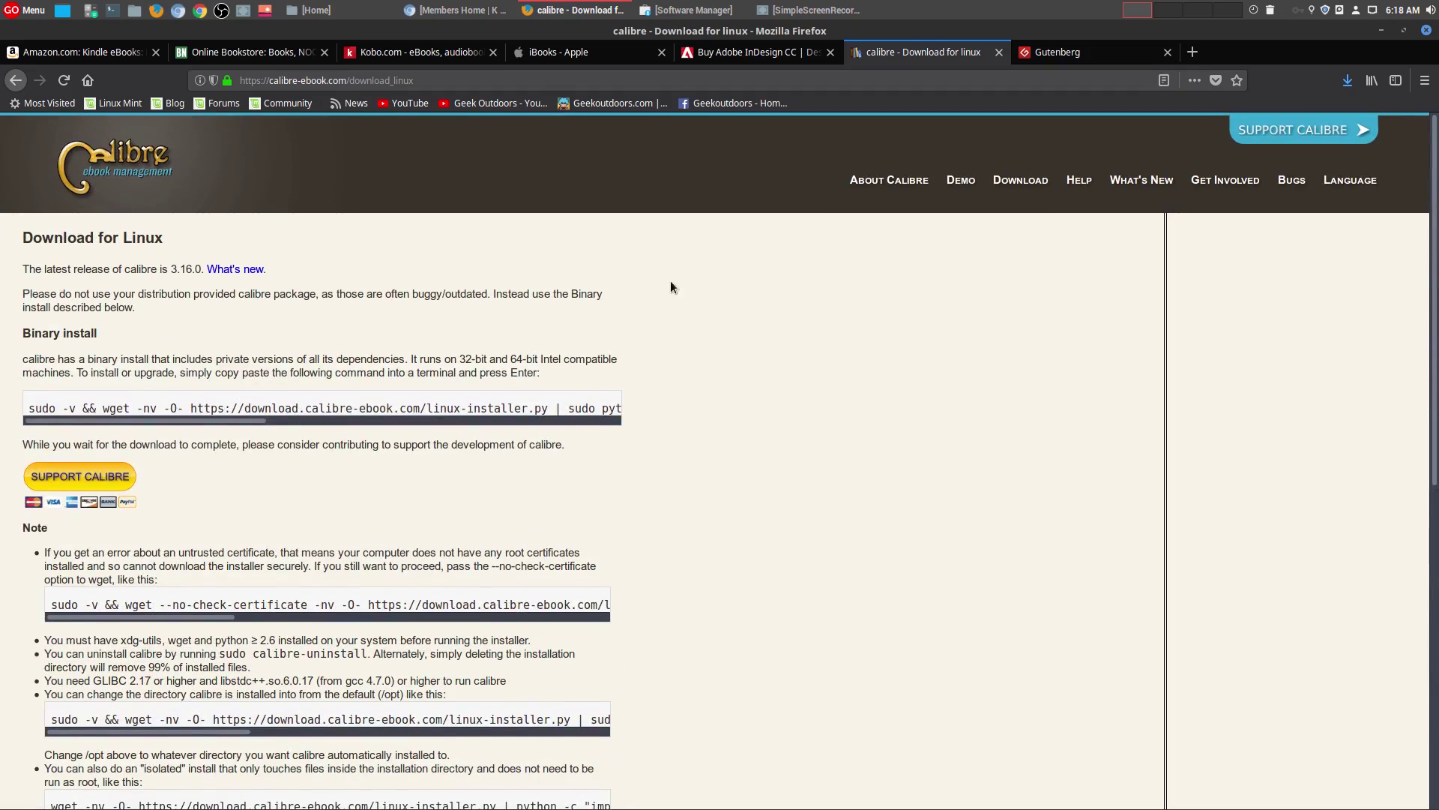
pyautogui.click(131, 165)
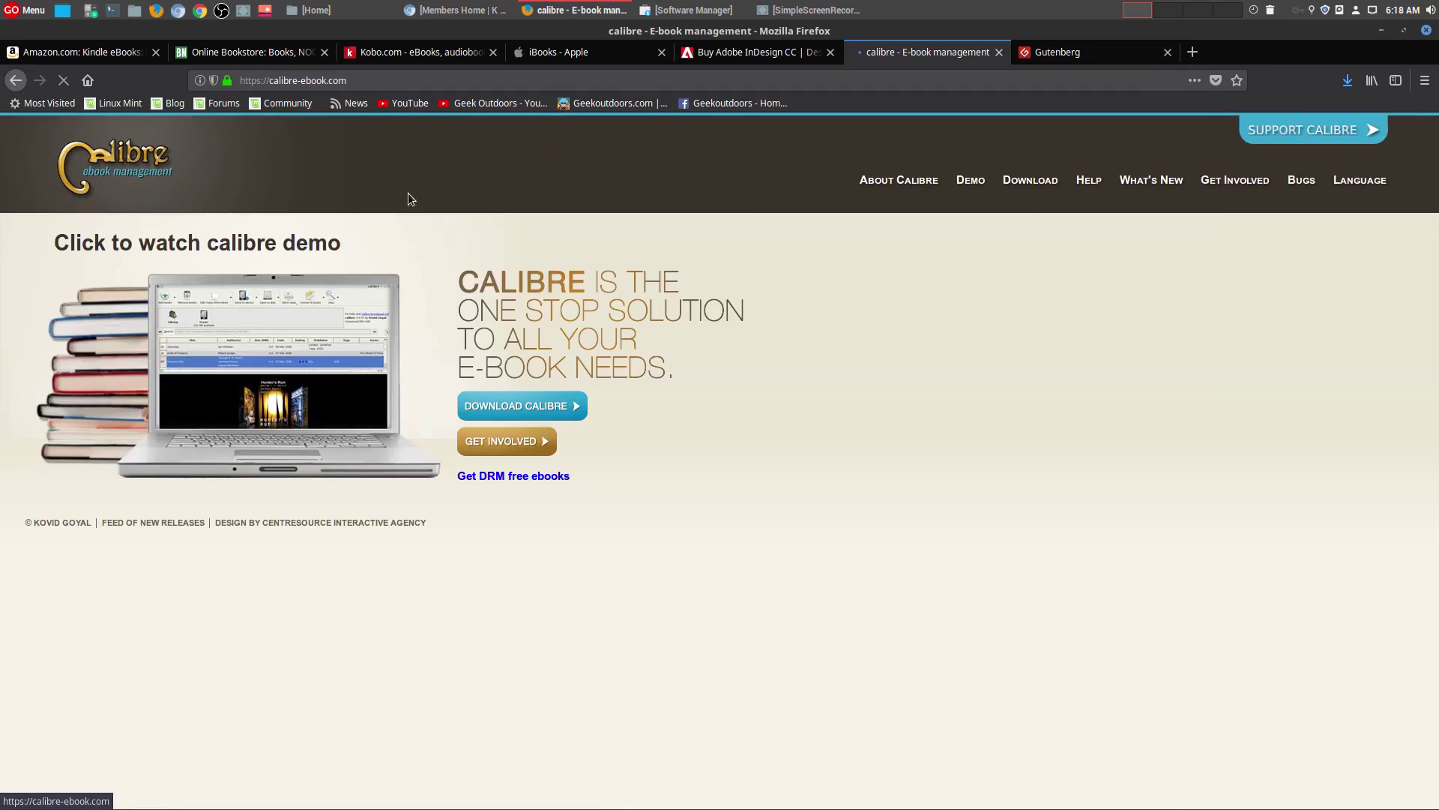
# Step: Minimize Firefox, launch calibre from the Office menu and expand the toolbar overflow
pyautogui.click(1383, 30)
pyautogui.click(35, 10)
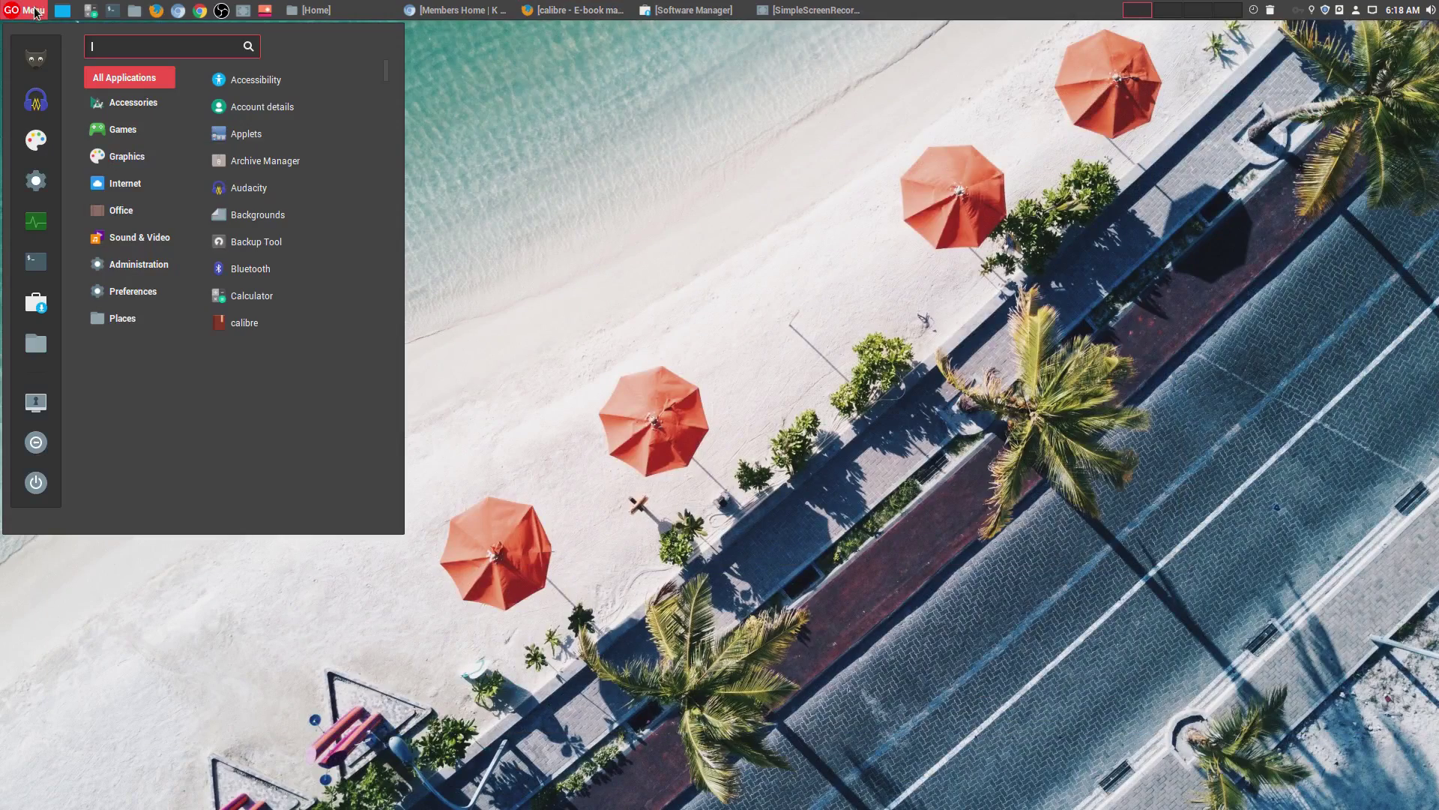
pyautogui.moveTo(131, 213)
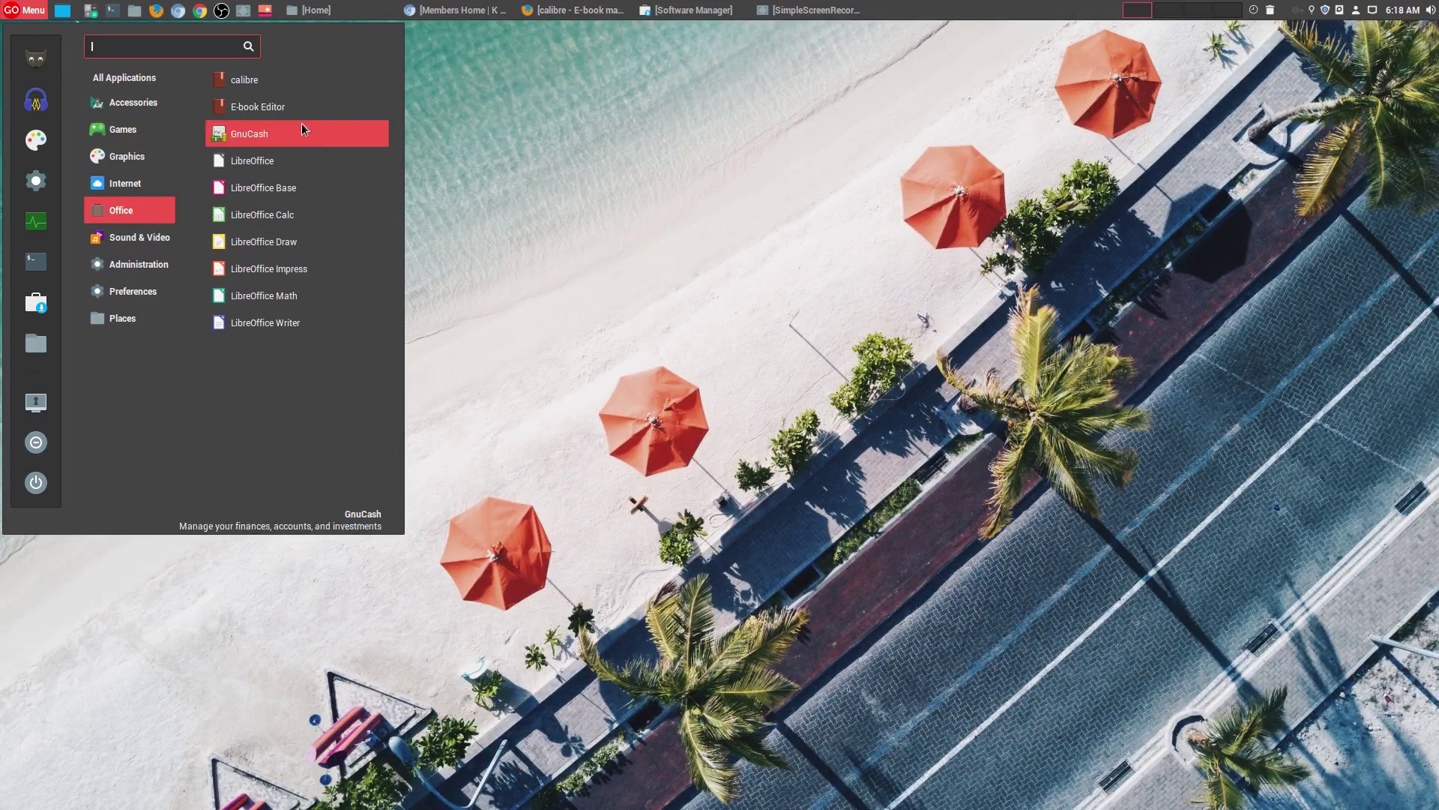
pyautogui.click(252, 83)
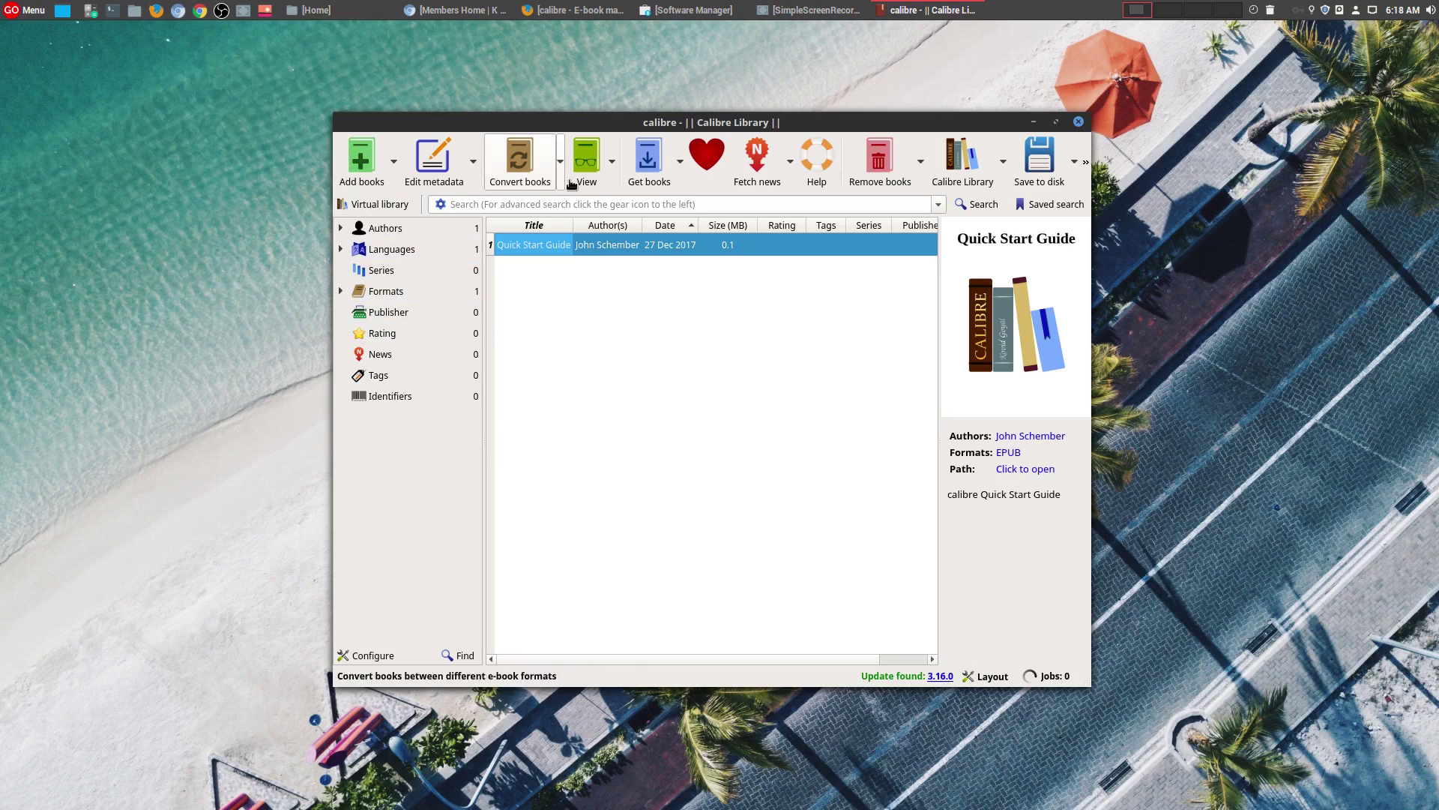
pyautogui.click(1086, 163)
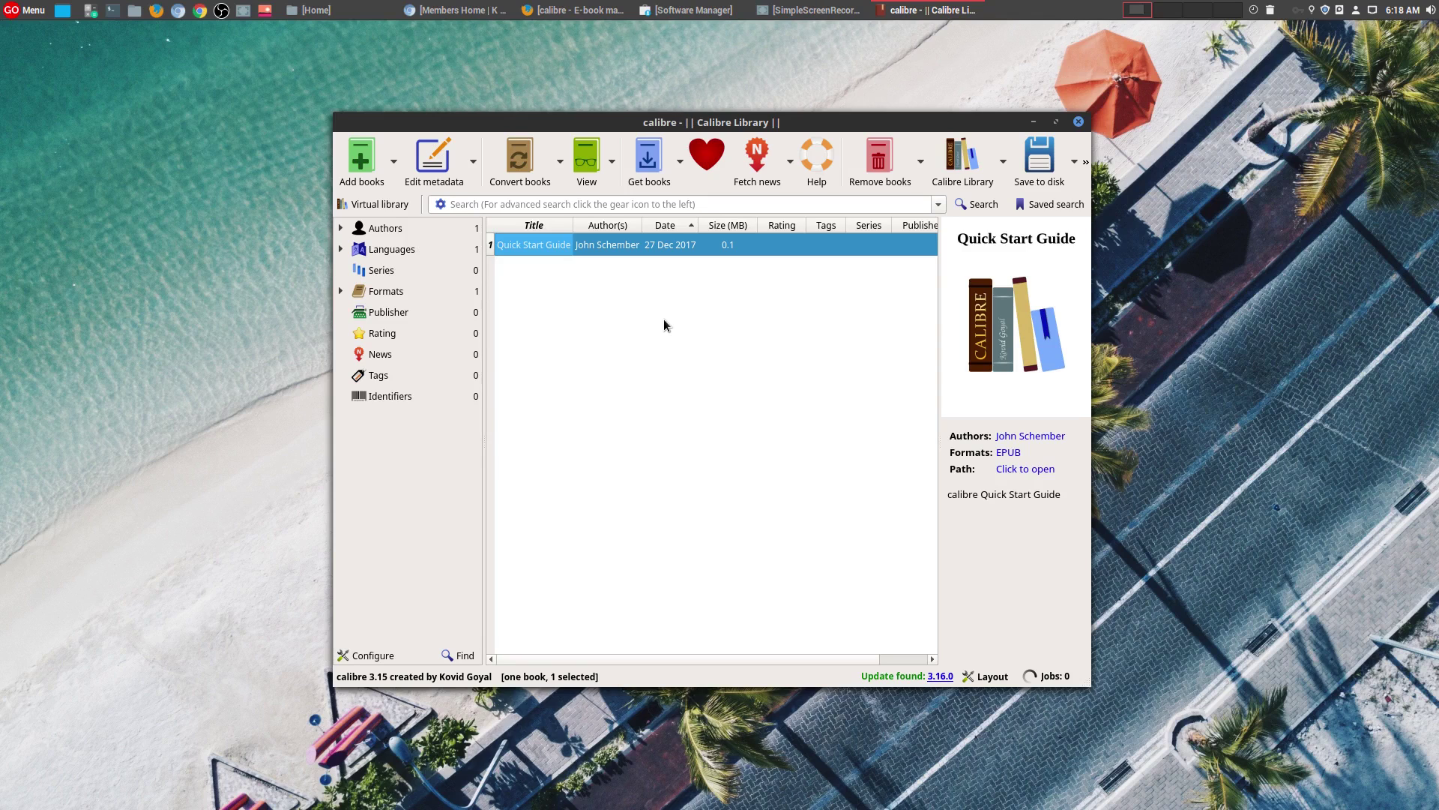
# Step: Glance at the Amazon Kindle page in Firefox, then minimize the browser again
pyautogui.click(574, 10)
pyautogui.click(75, 51)
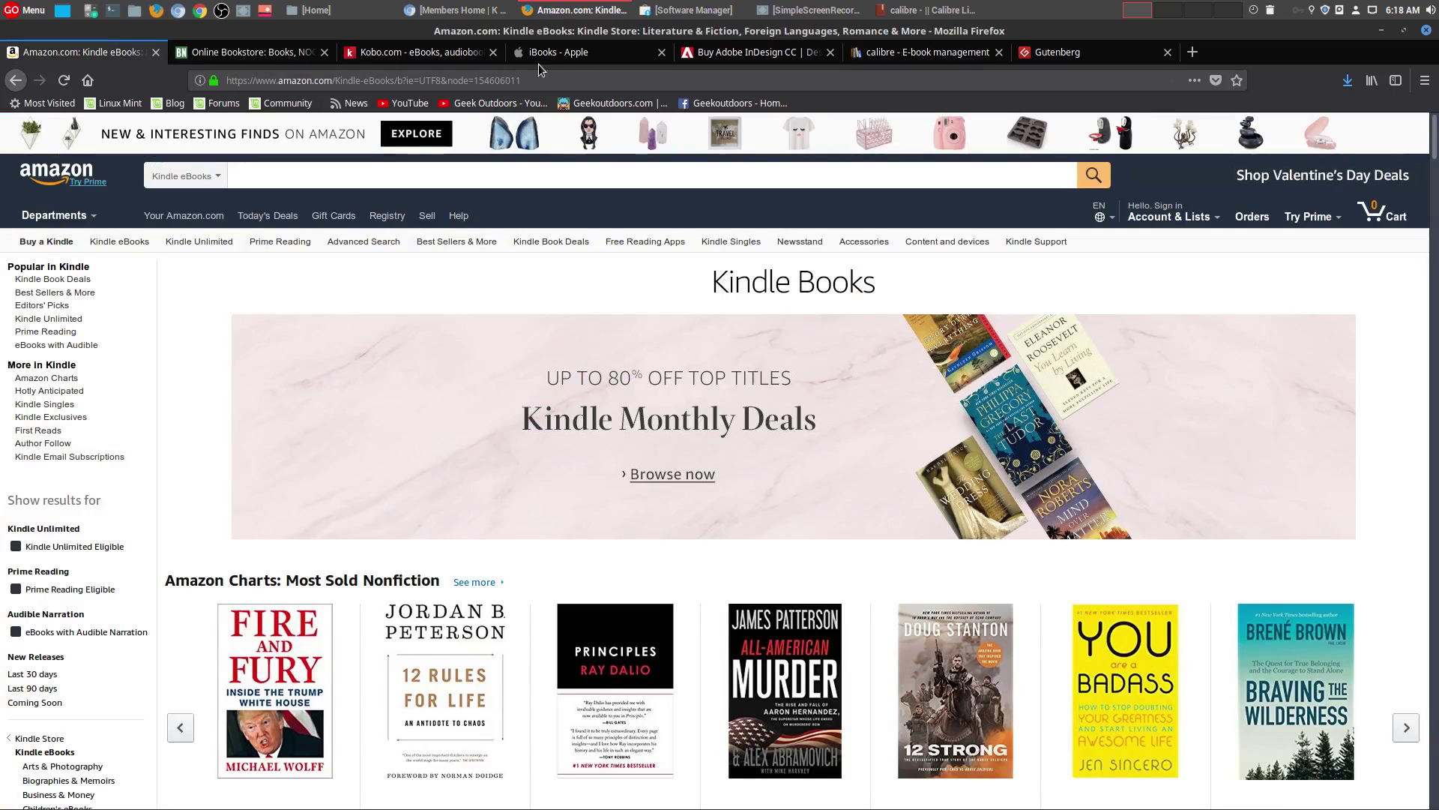
pyautogui.click(1382, 30)
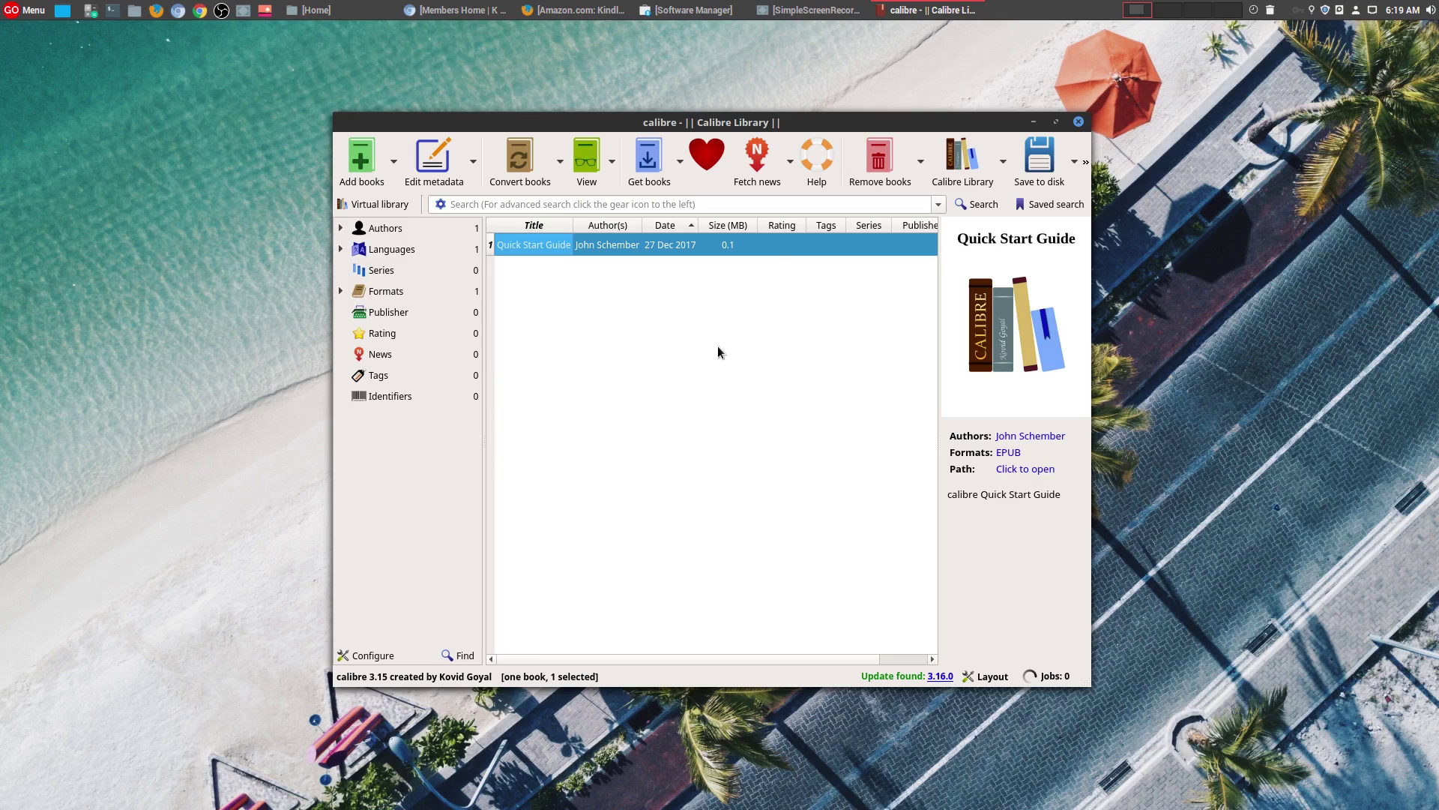
# Step: Hide the calibre library and switch Firefox to the Project Gutenberg tab
pyautogui.click(581, 10)
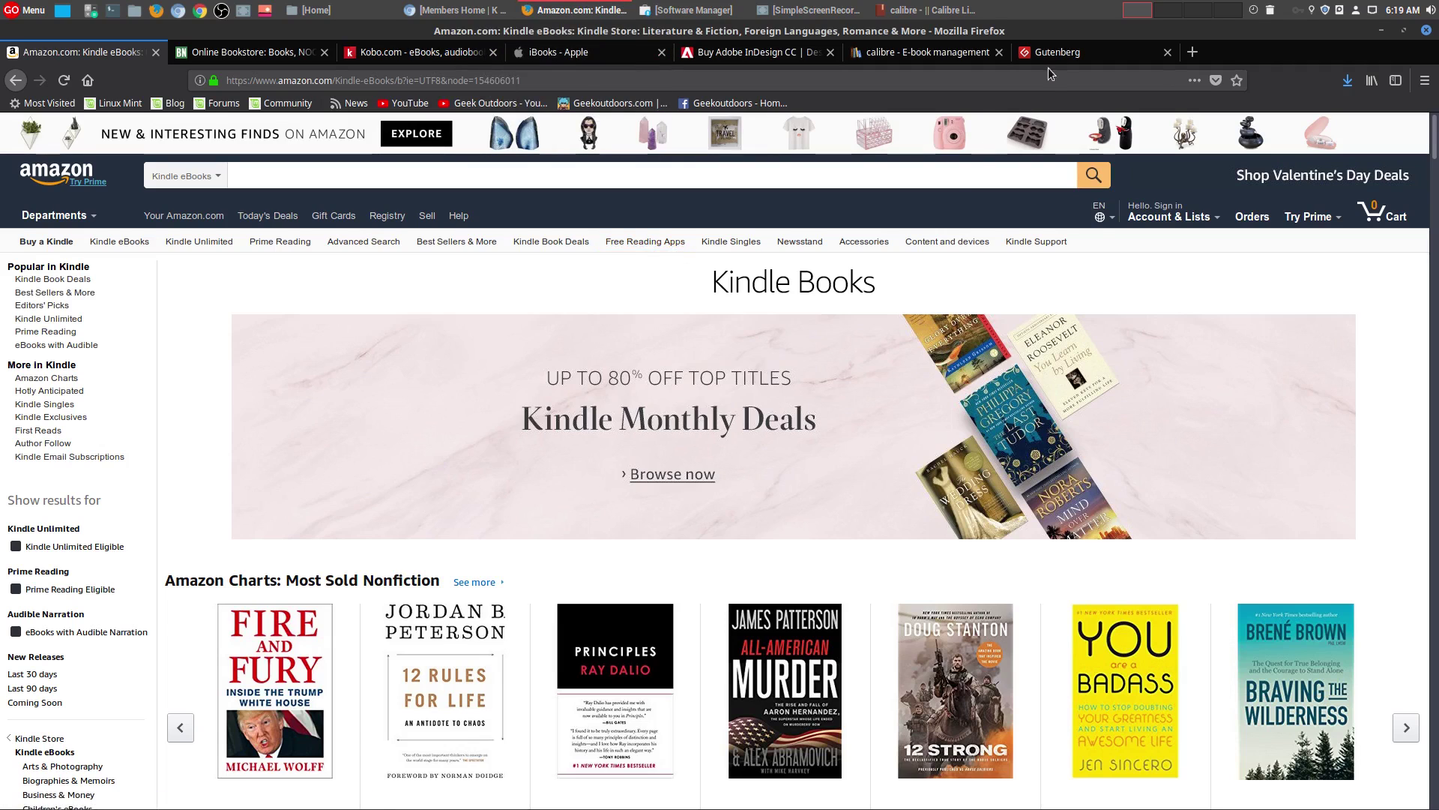
pyautogui.click(926, 11)
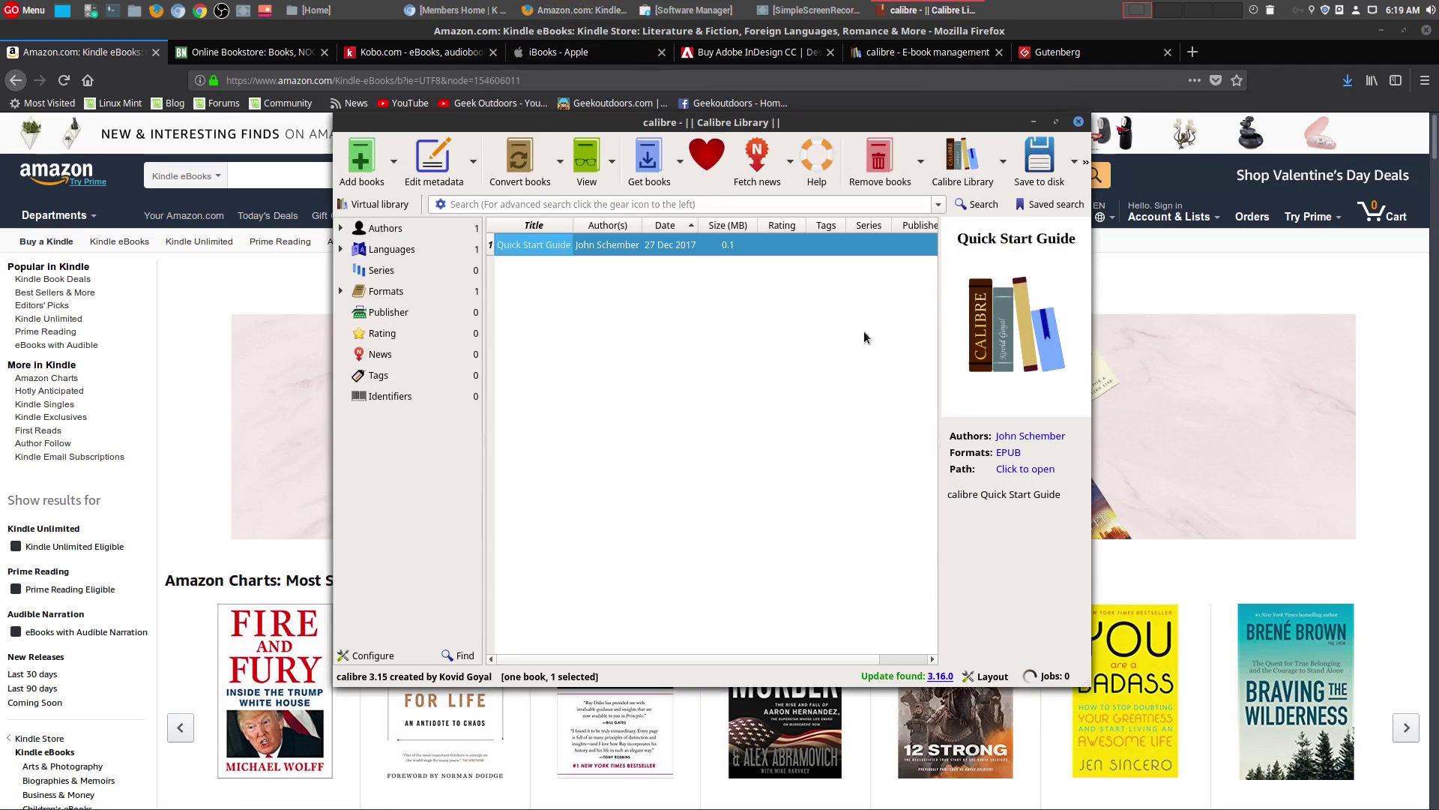
pyautogui.click(1034, 122)
pyautogui.click(1079, 55)
# Step: Open 'Top 100 eBooks this month' and pick A Tale of Two Cities
pyautogui.scroll(3, 1092, 536)
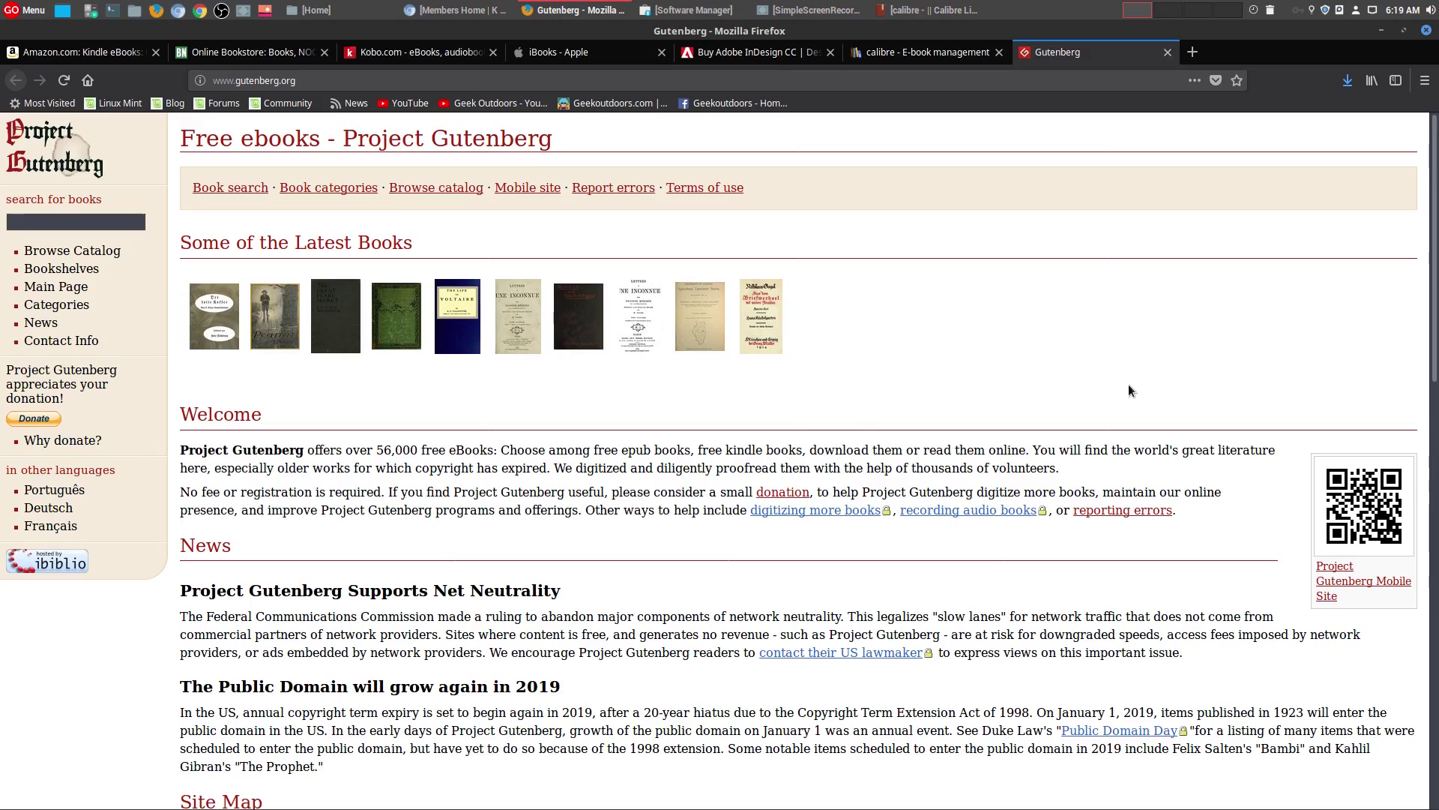
pyautogui.scroll(-5, 1122, 378)
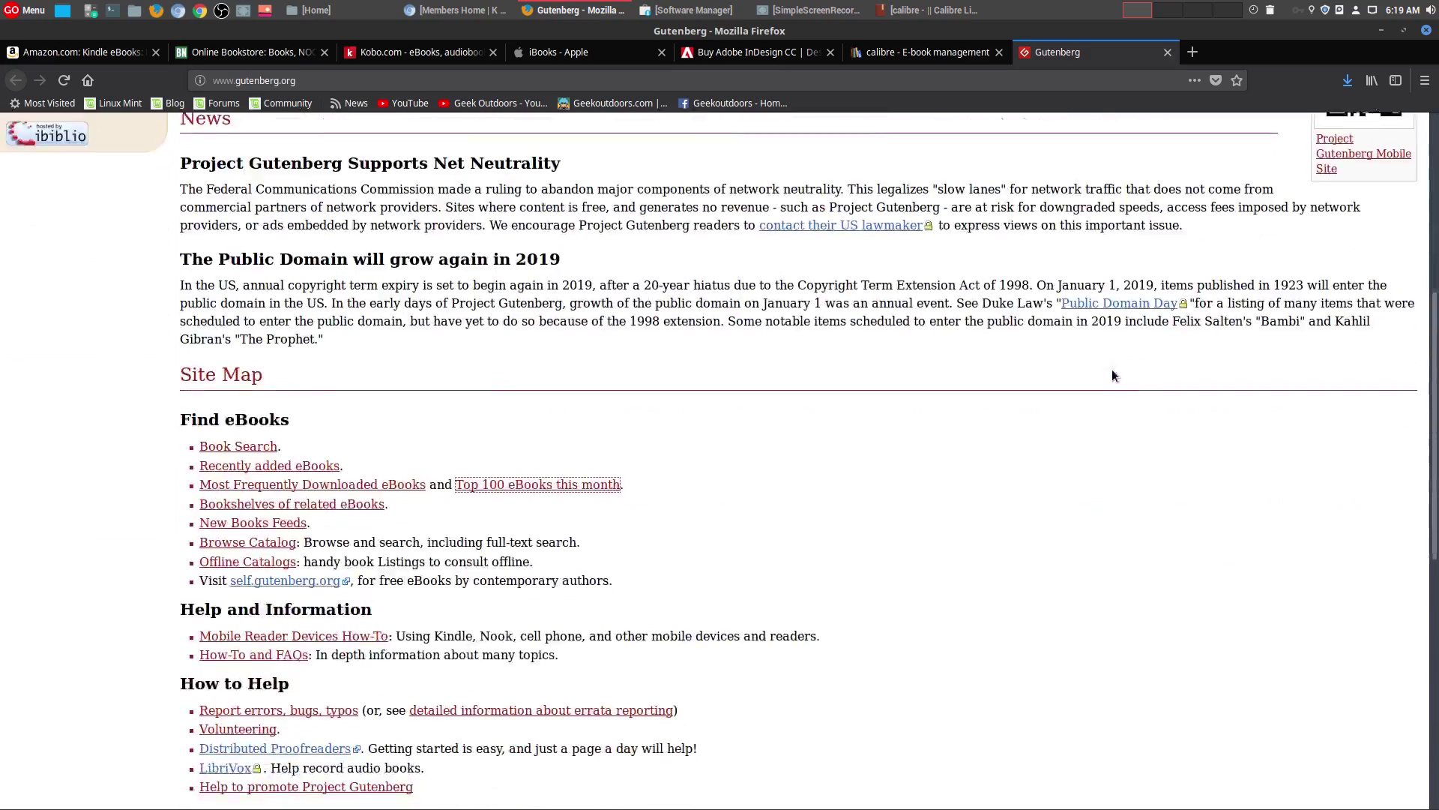
pyautogui.scroll(4, 1112, 371)
pyautogui.scroll(-5, 963, 353)
pyautogui.scroll(-5, 963, 352)
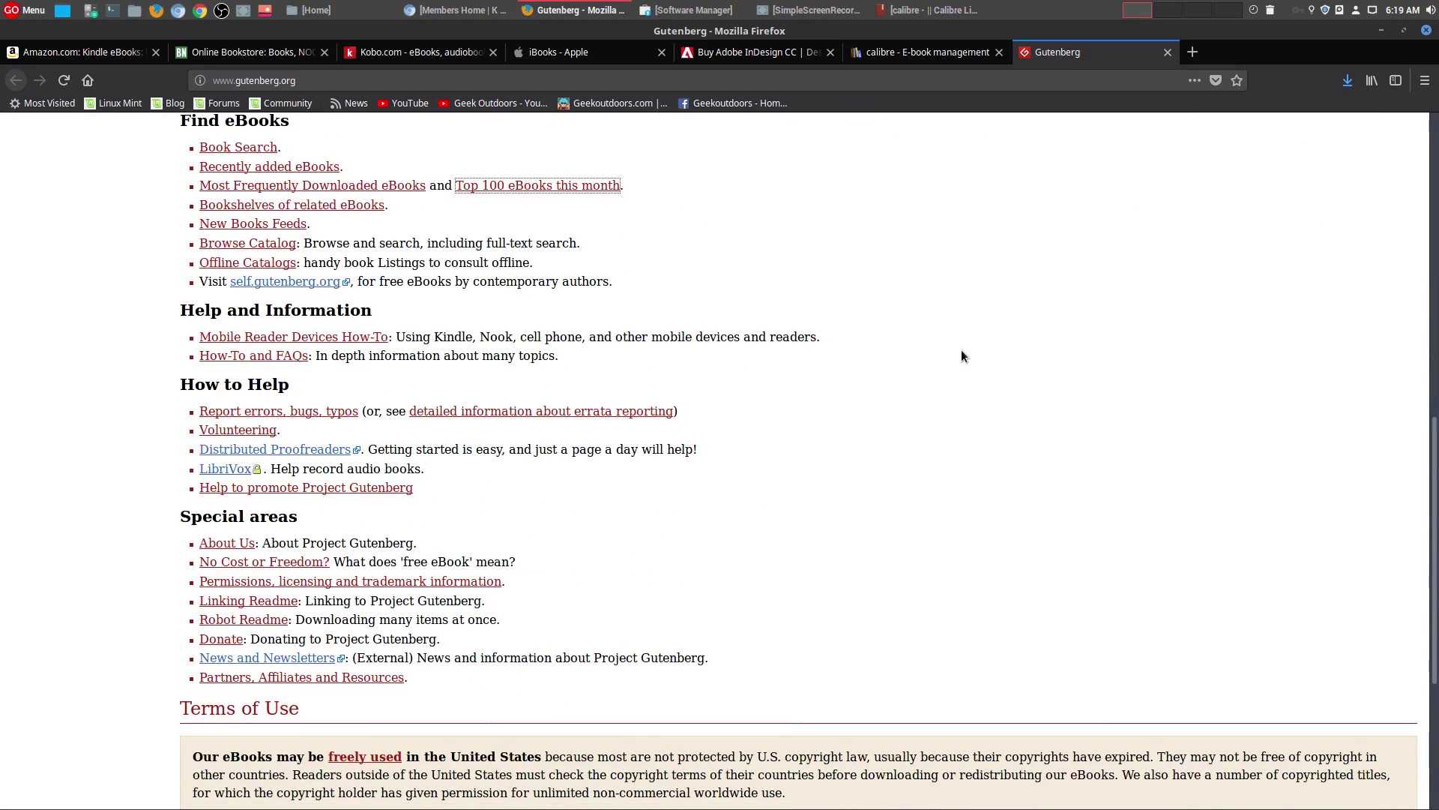
pyautogui.scroll(3, 498, 290)
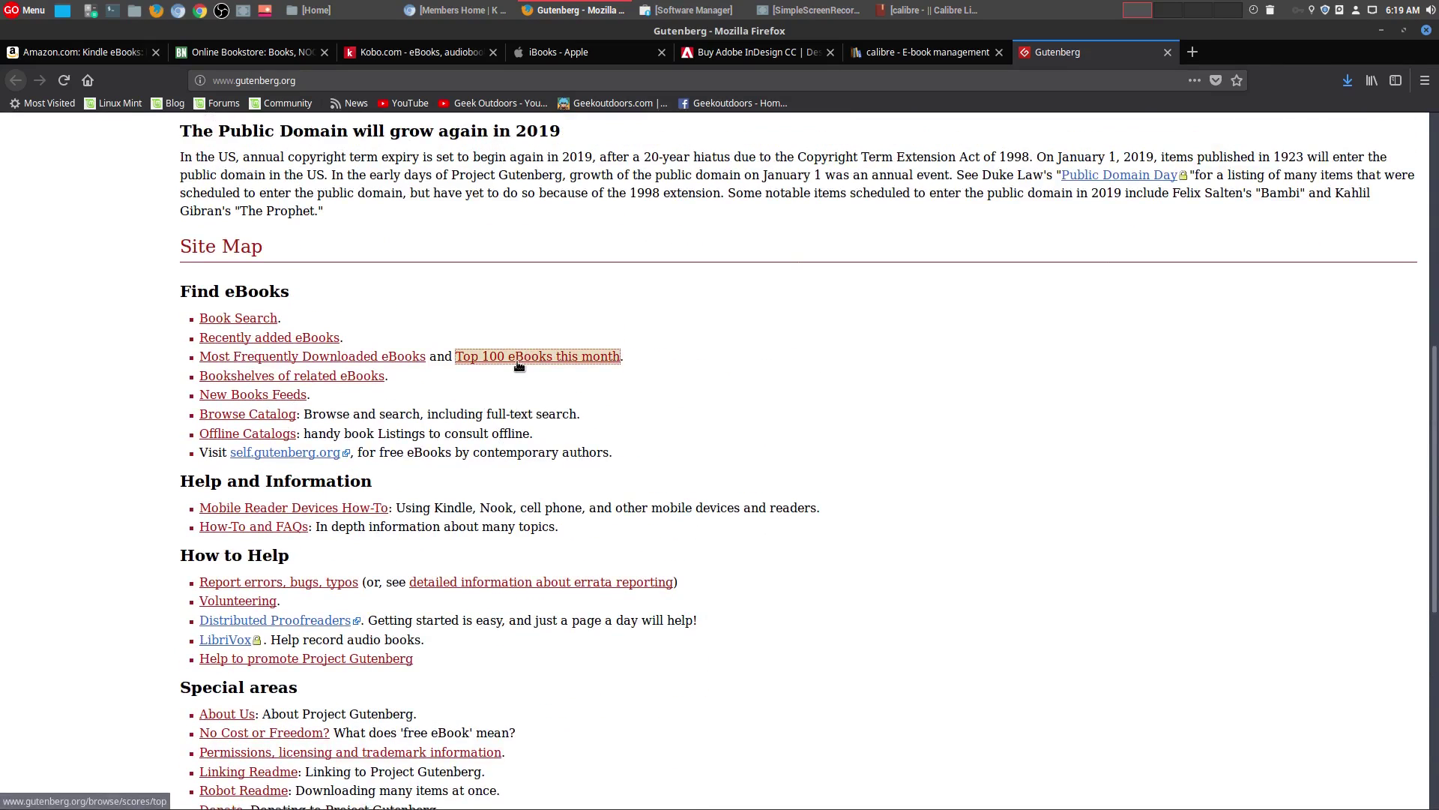
pyautogui.click(519, 365)
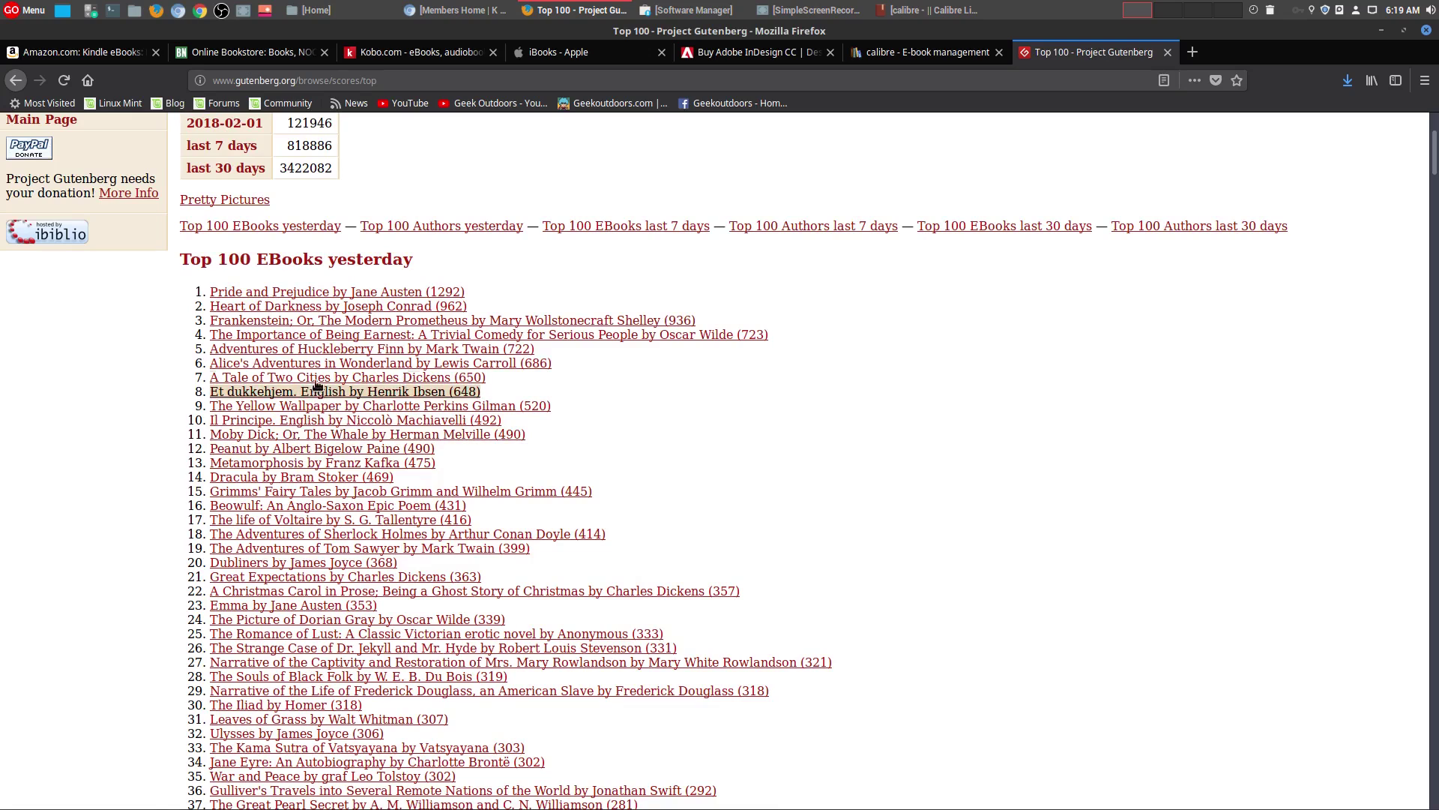
pyautogui.click(315, 377)
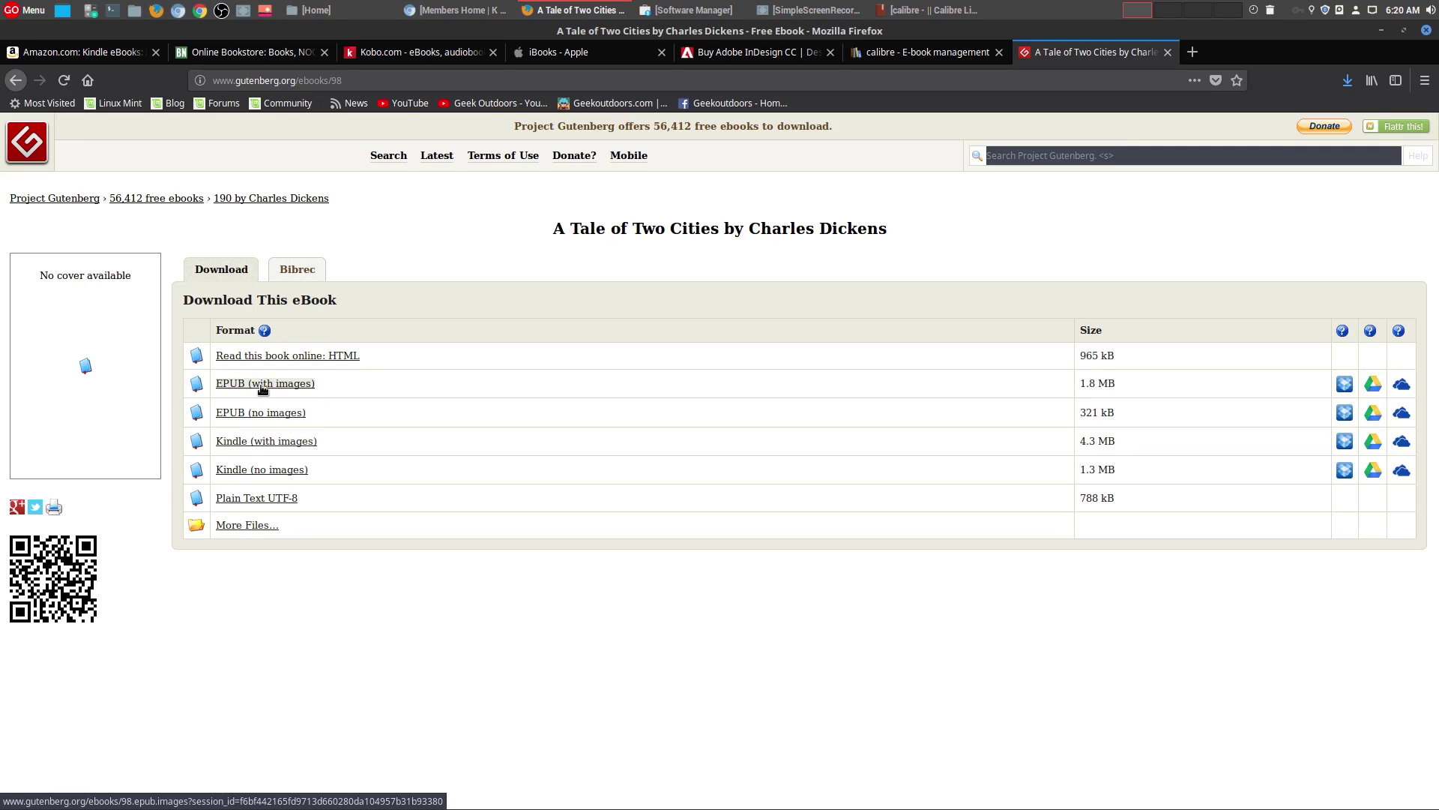
# Step: Cycle through the Barnes & Noble, Kobo, iBooks and Amazon tabs, returning to the Gutenberg page
pyautogui.click(240, 52)
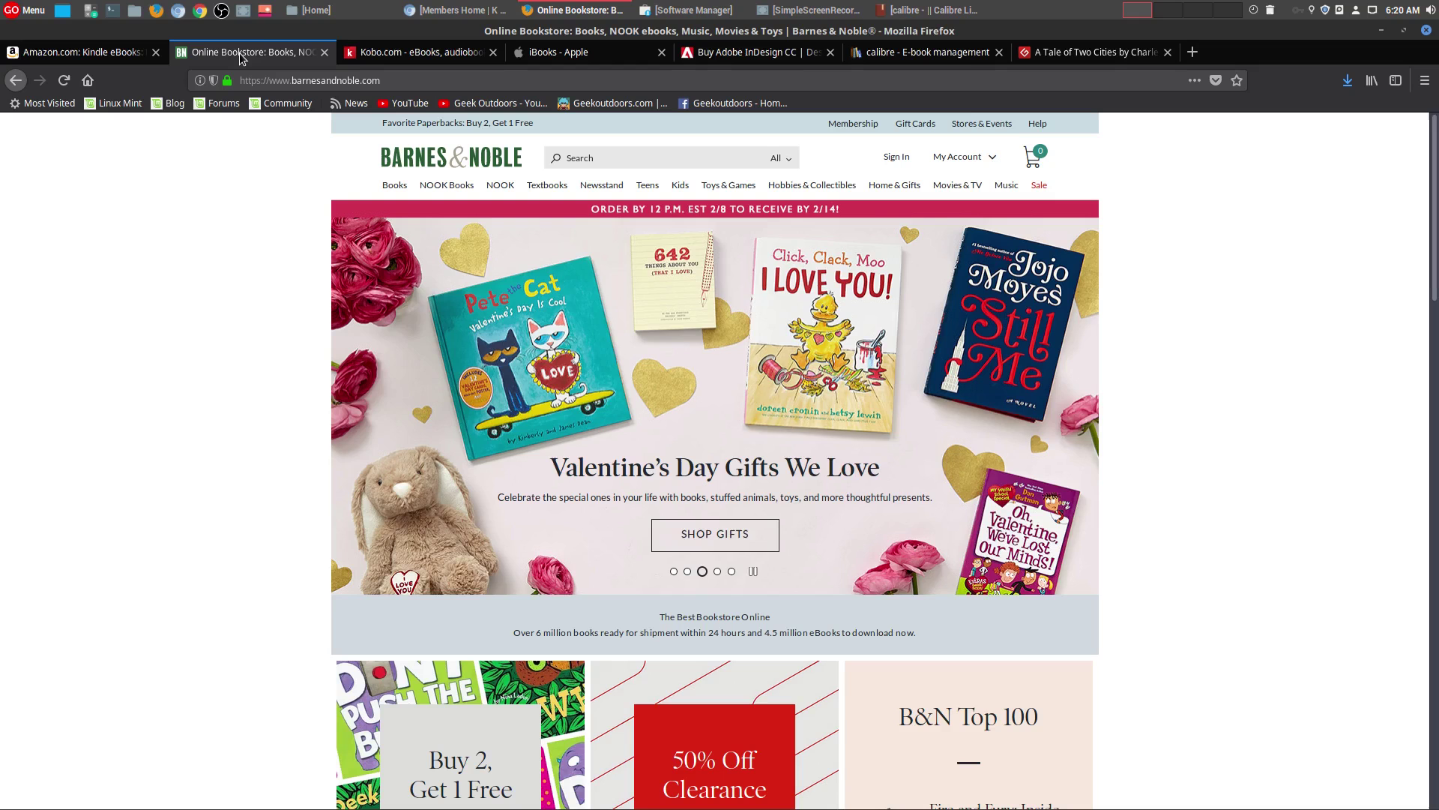
pyautogui.click(369, 49)
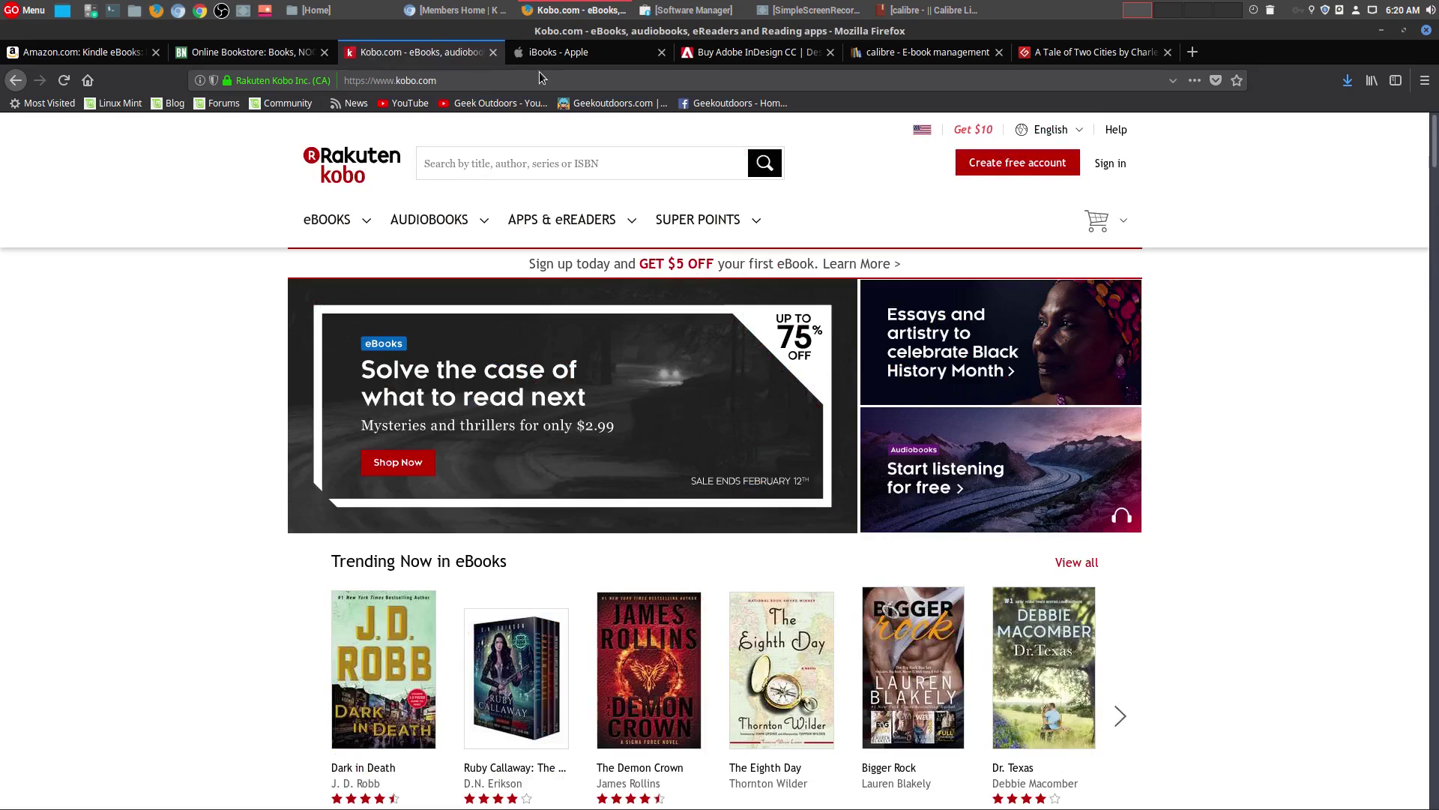
pyautogui.click(556, 52)
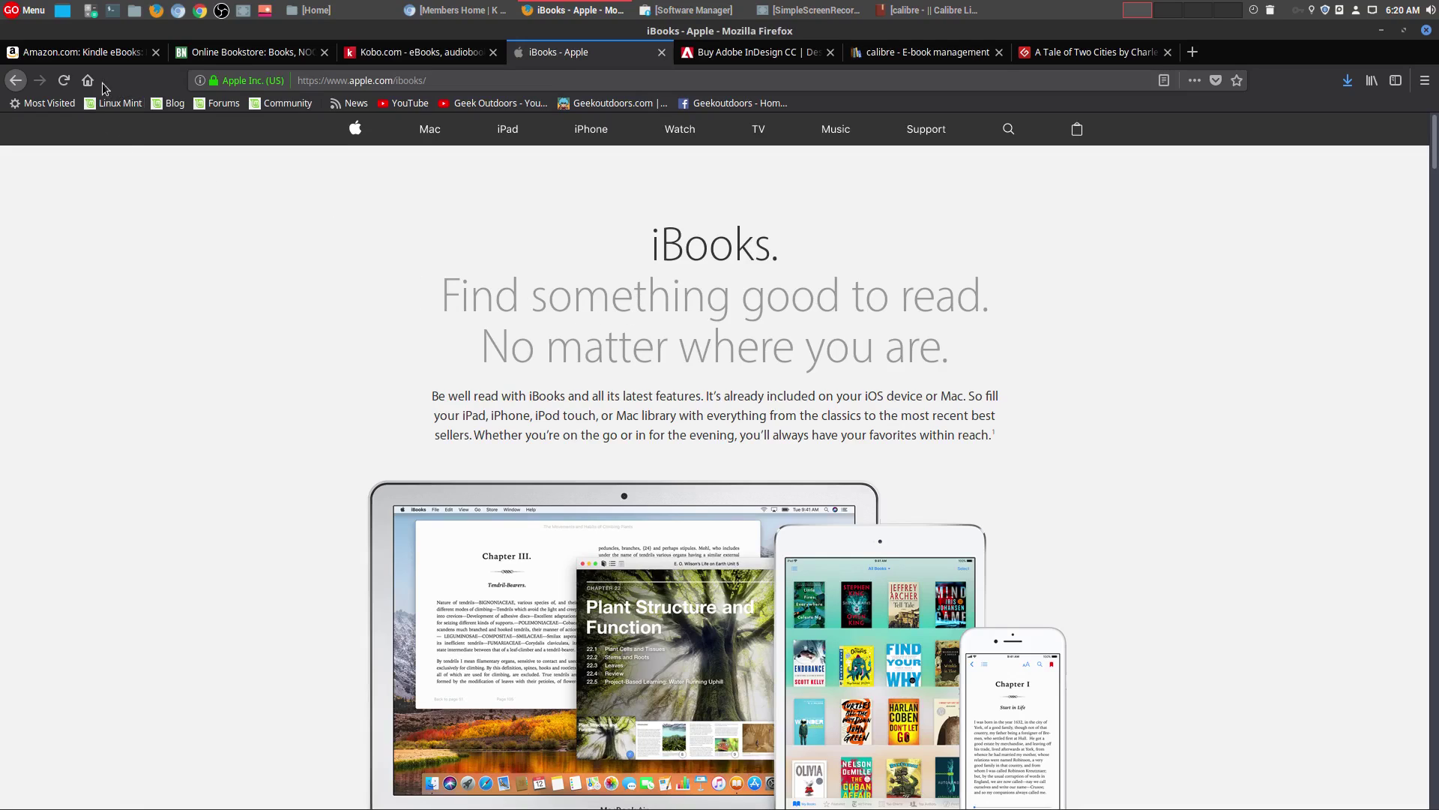
pyautogui.click(96, 54)
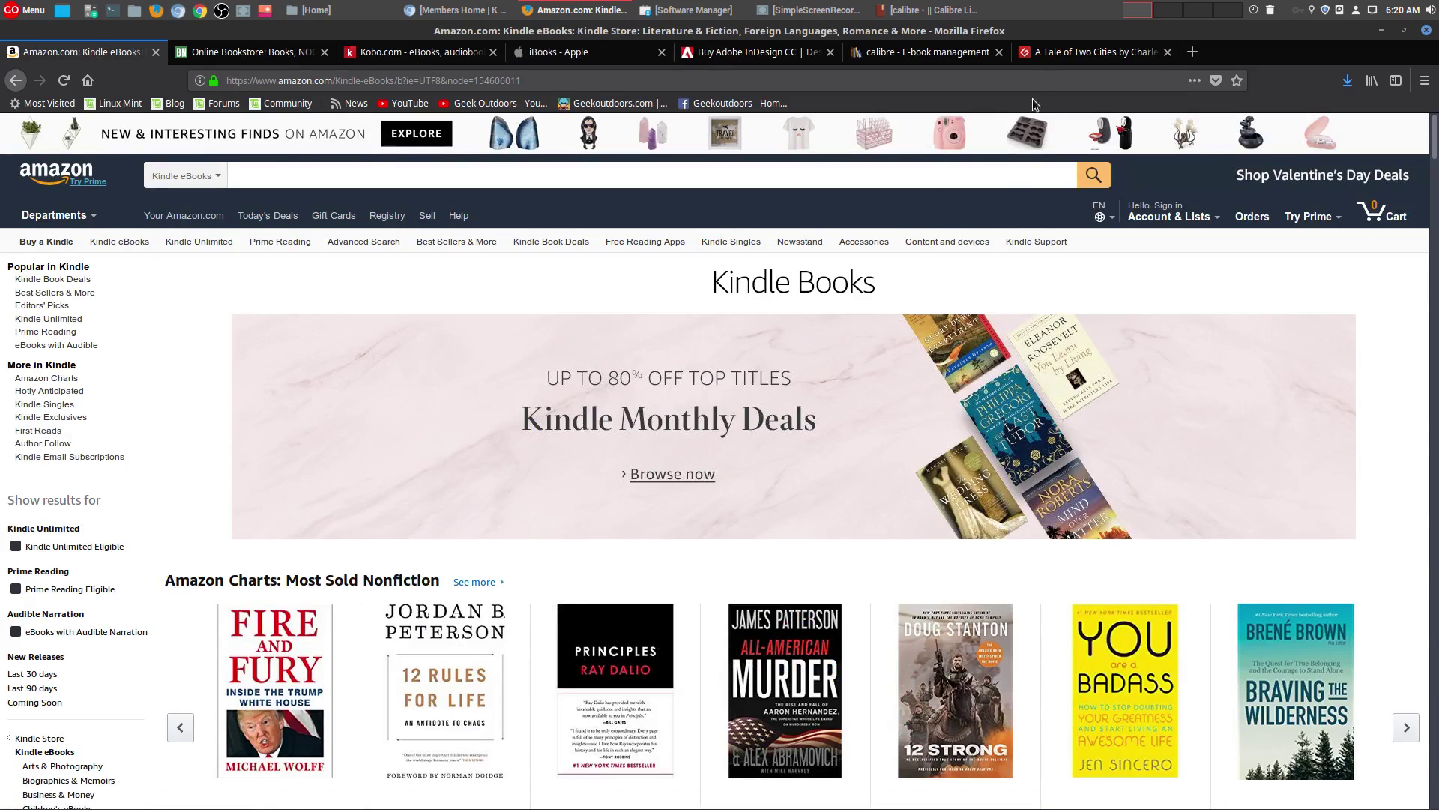
pyautogui.click(1065, 53)
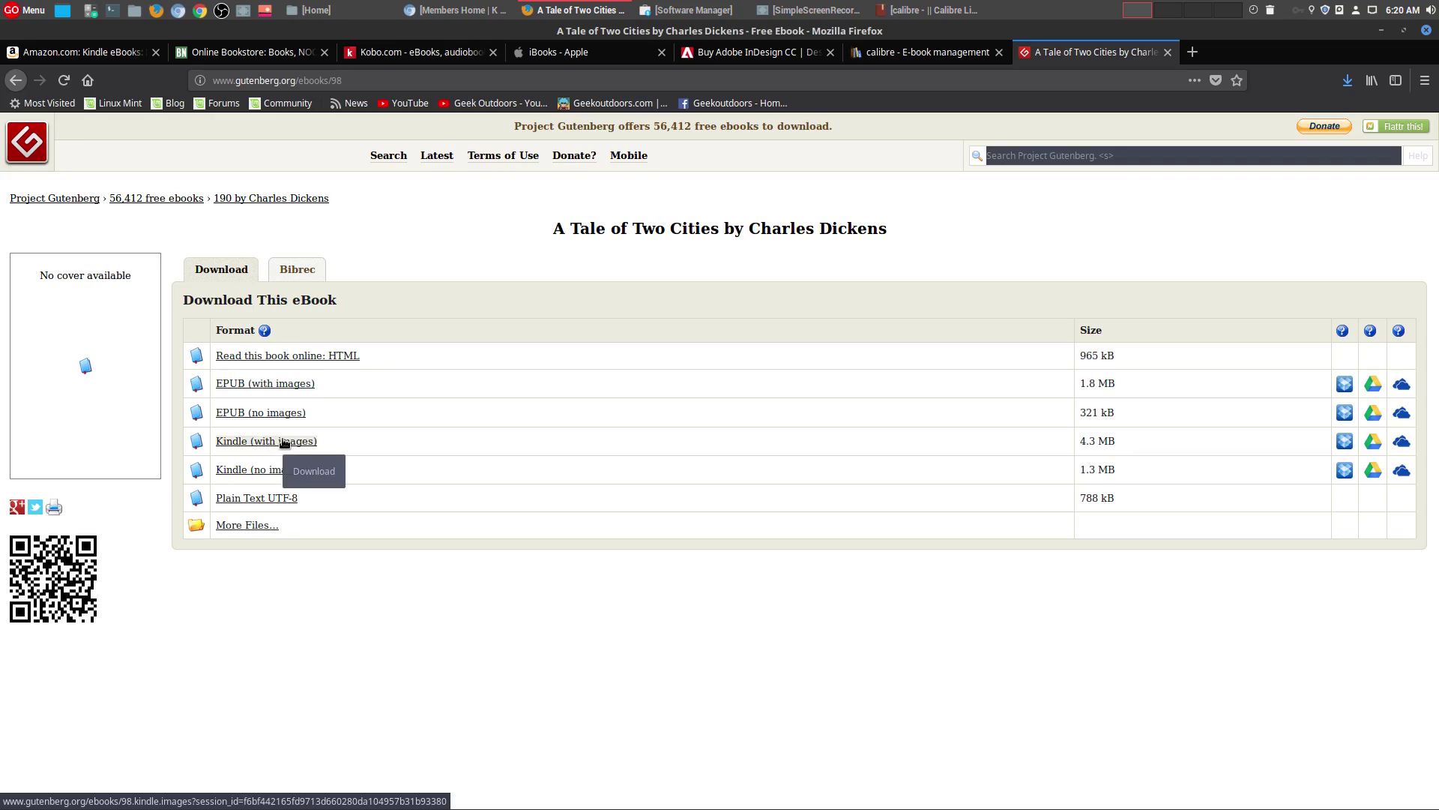
# Step: Peek at the HTML edition, go back, and show the Downloads folder with the mobi and epub
pyautogui.click(314, 357)
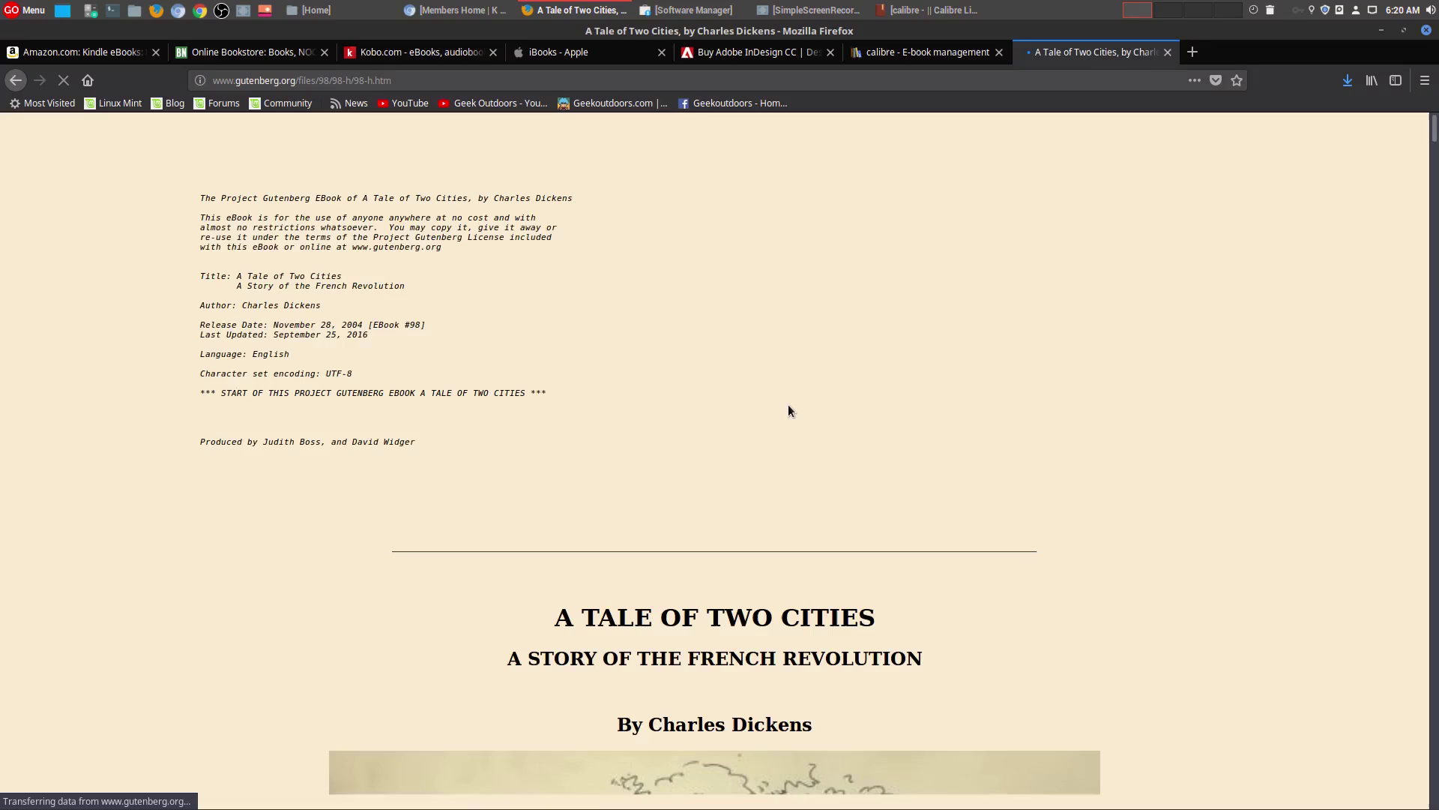
pyautogui.scroll(-4, 866, 636)
pyautogui.scroll(4, 105, 239)
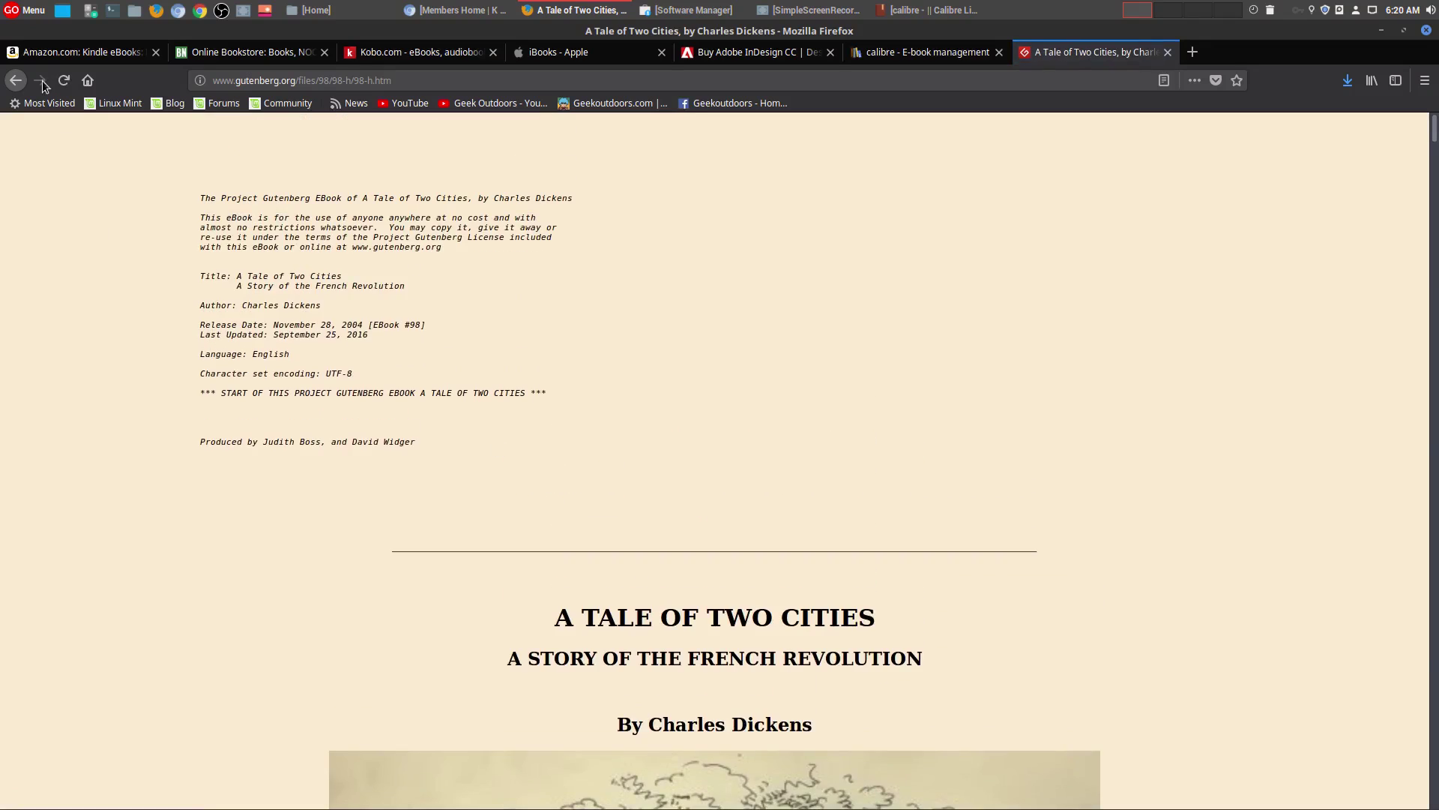
pyautogui.click(17, 80)
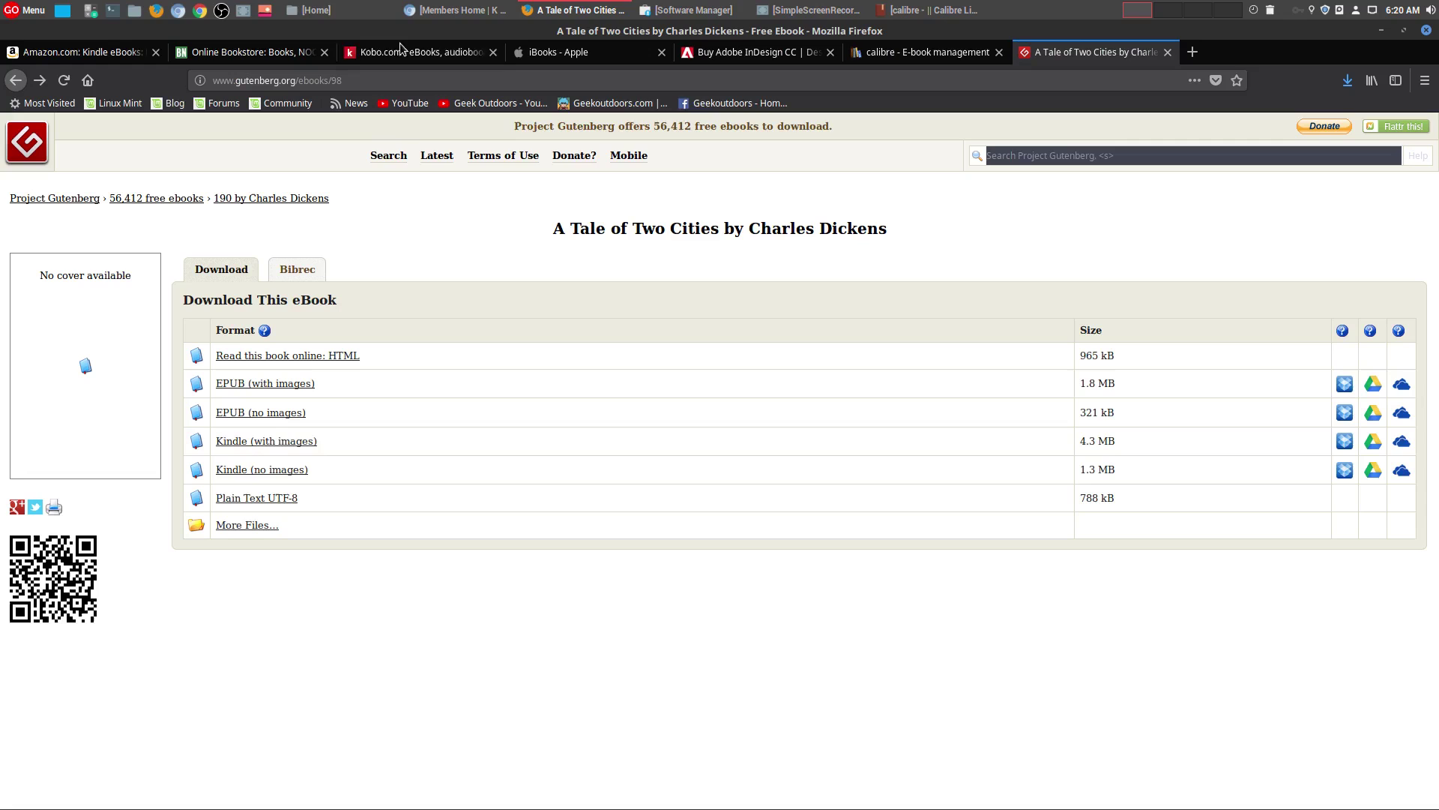
pyautogui.click(308, 10)
pyautogui.click(831, 264)
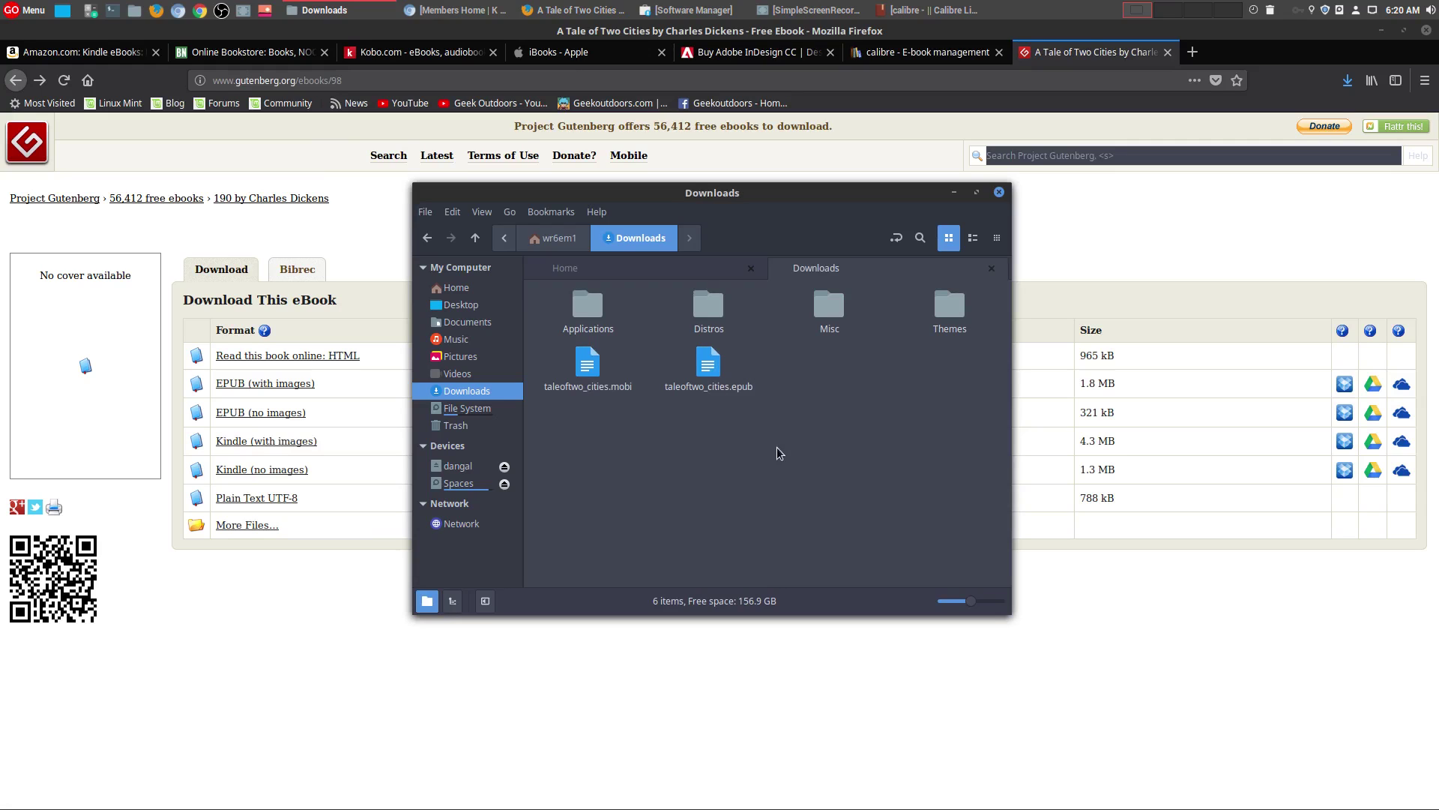
# Step: Raise the calibre library, still holding only the Quick Start Guide
pyautogui.click(889, 12)
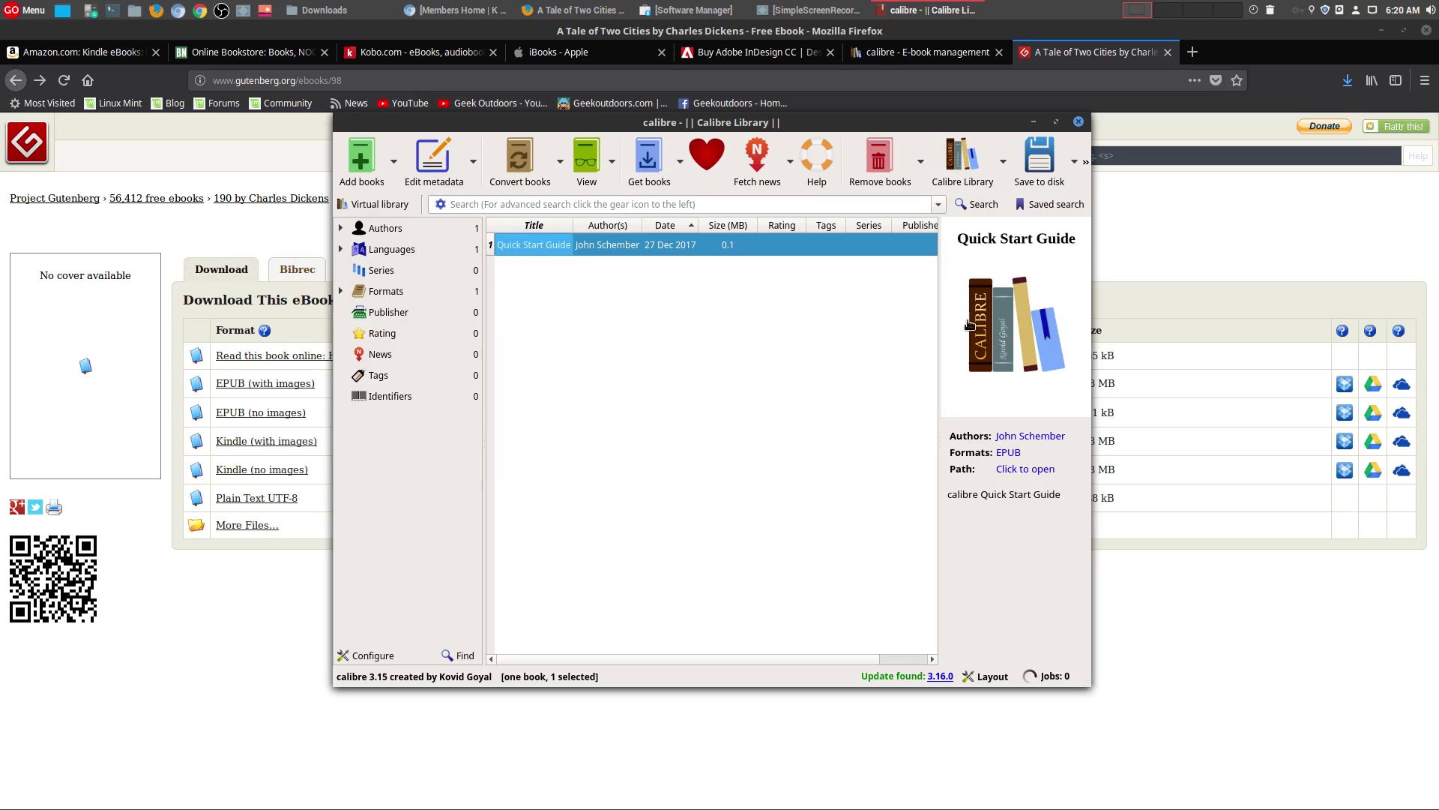
# Step: Move the calibre window up and left and enlarge it to show more columns
pyautogui.click(1381, 30)
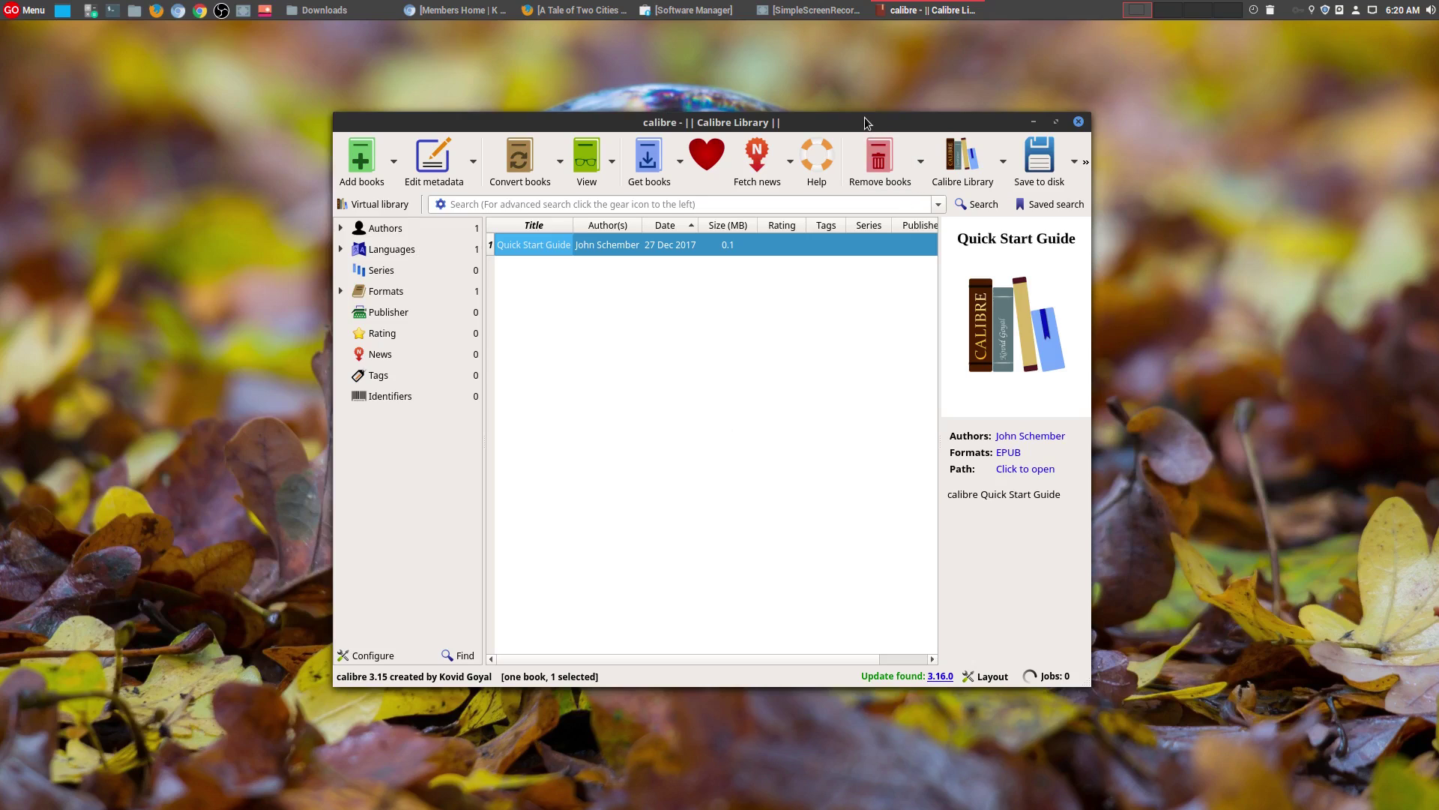
pyautogui.moveTo(865, 118); pyautogui.dragTo(799, 63)
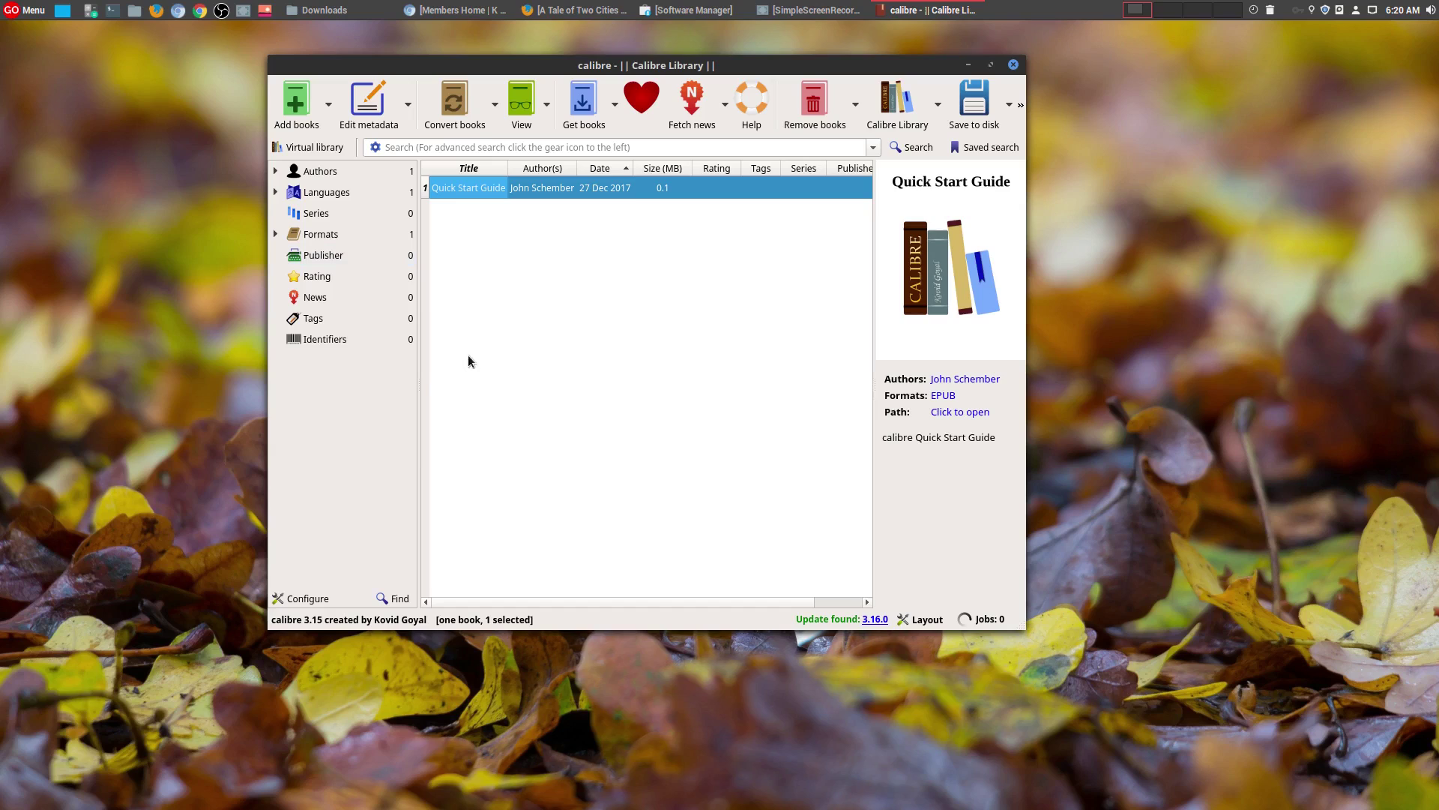
pyautogui.moveTo(1024, 624); pyautogui.dragTo(1107, 785)
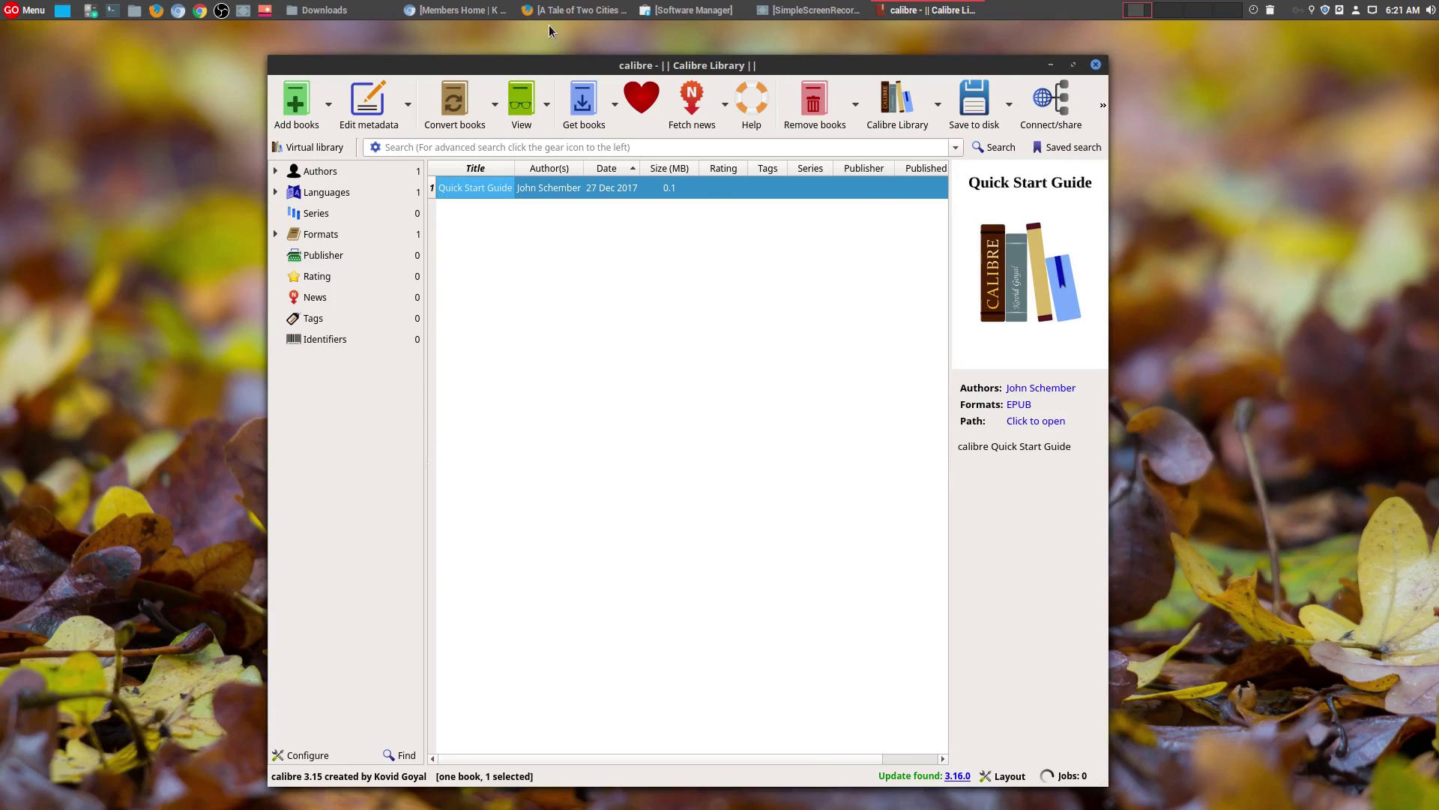
# Step: Glance at the Amazon Kindle eBooks tab in Firefox, then minimize Firefox
pyautogui.click(574, 10)
pyautogui.hotkey('ctrl', 'Tab')
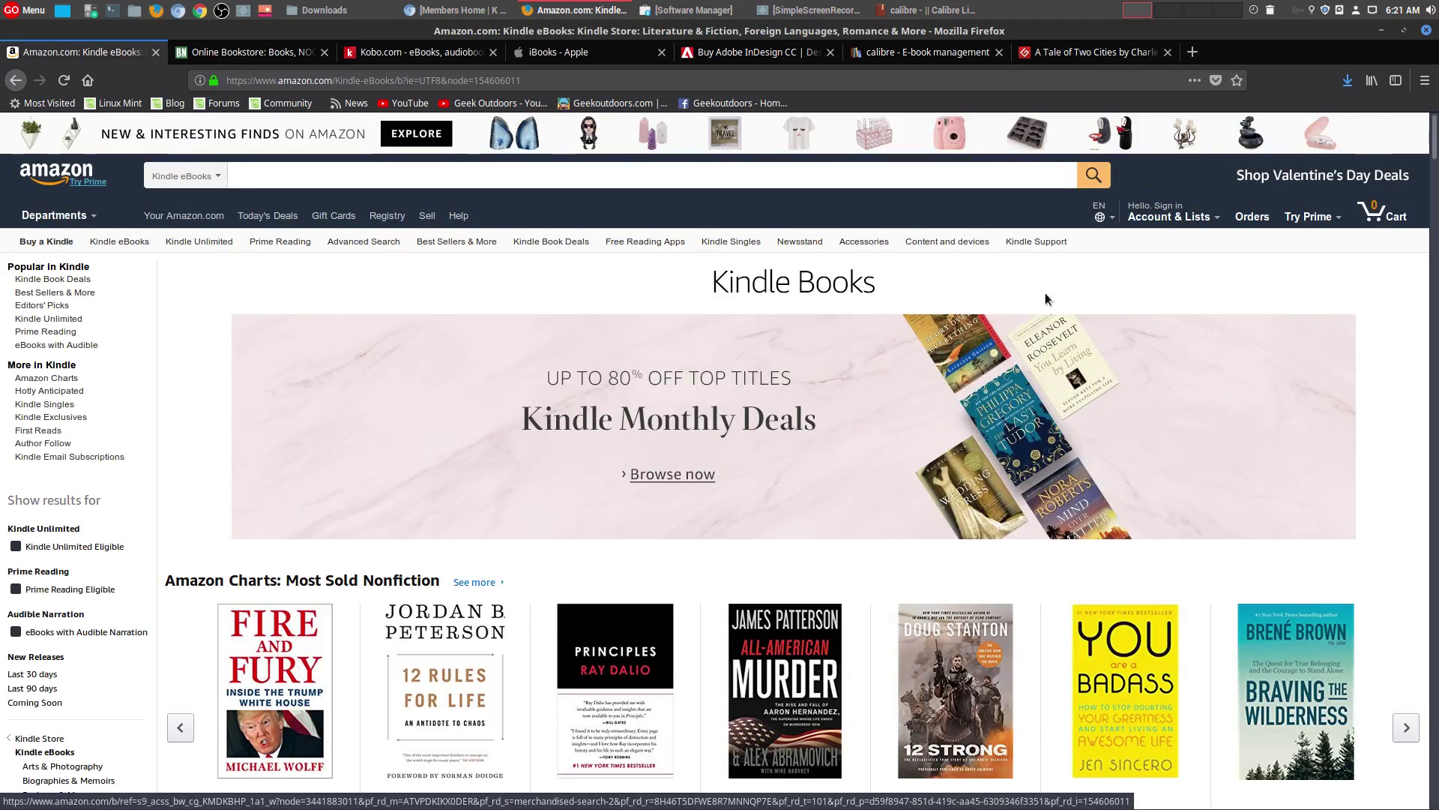
pyautogui.click(1381, 30)
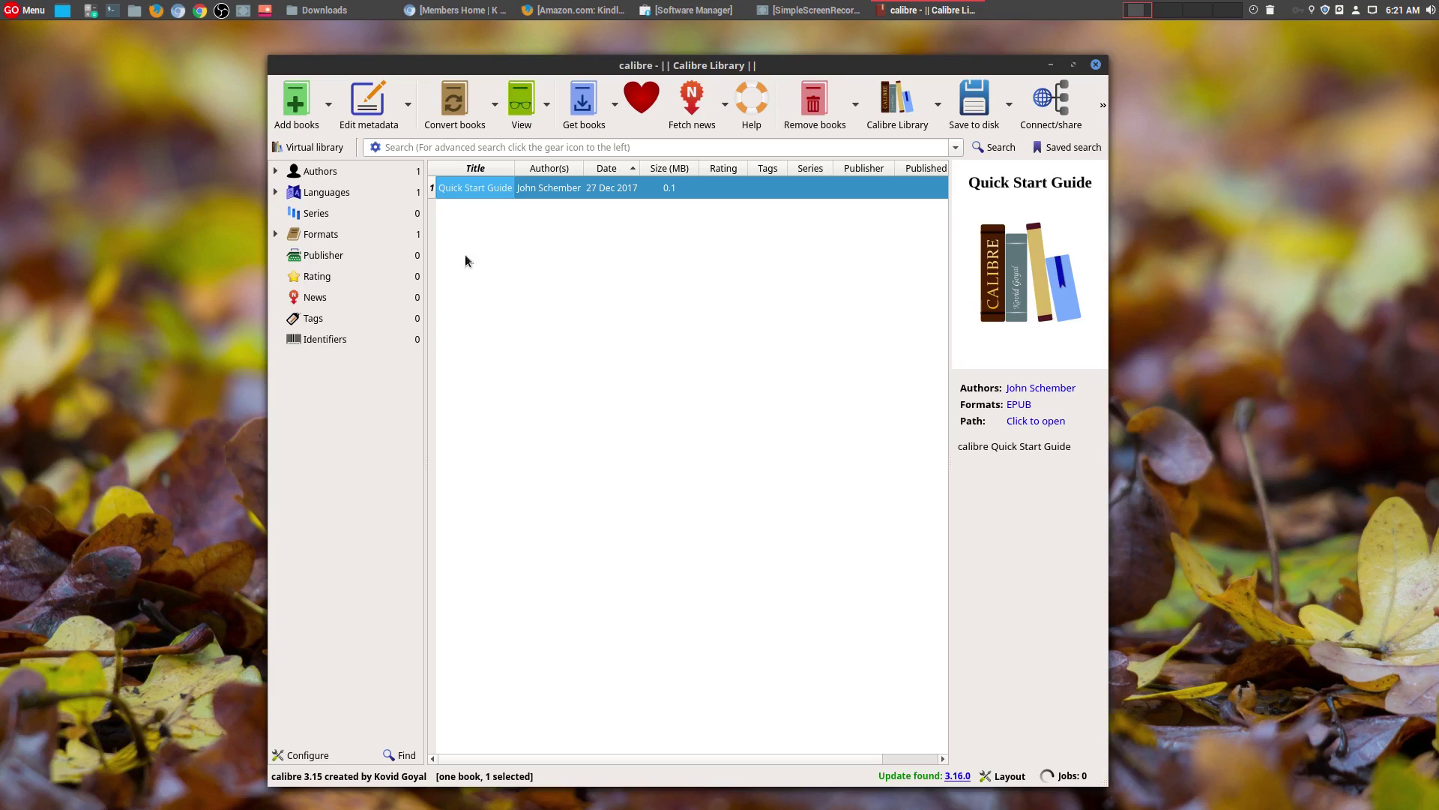
# Step: Add taleoftwo_cities.mobi from the Downloads folder to the library
pyautogui.click(309, 101)
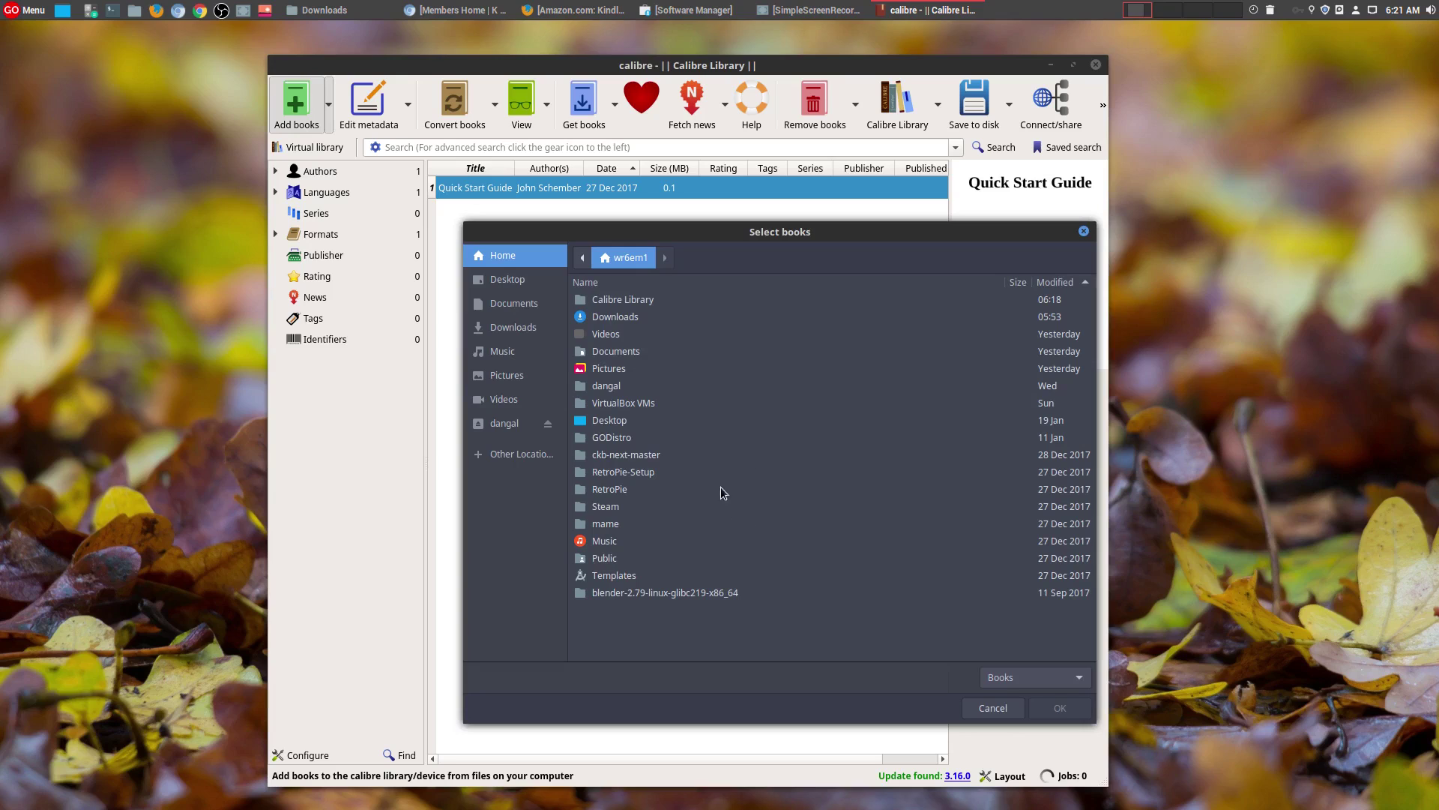
pyautogui.click(496, 327)
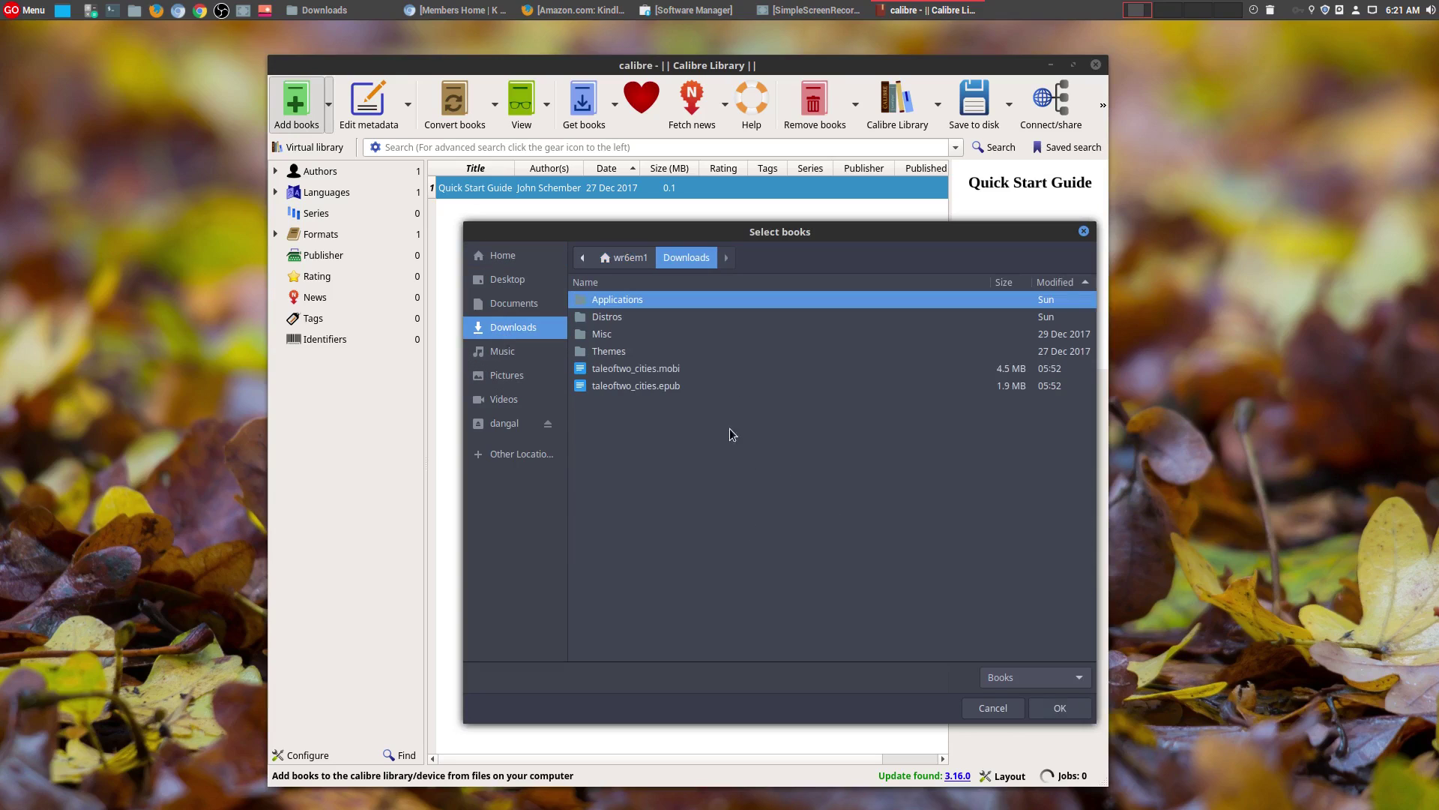
pyautogui.doubleClick(669, 372)
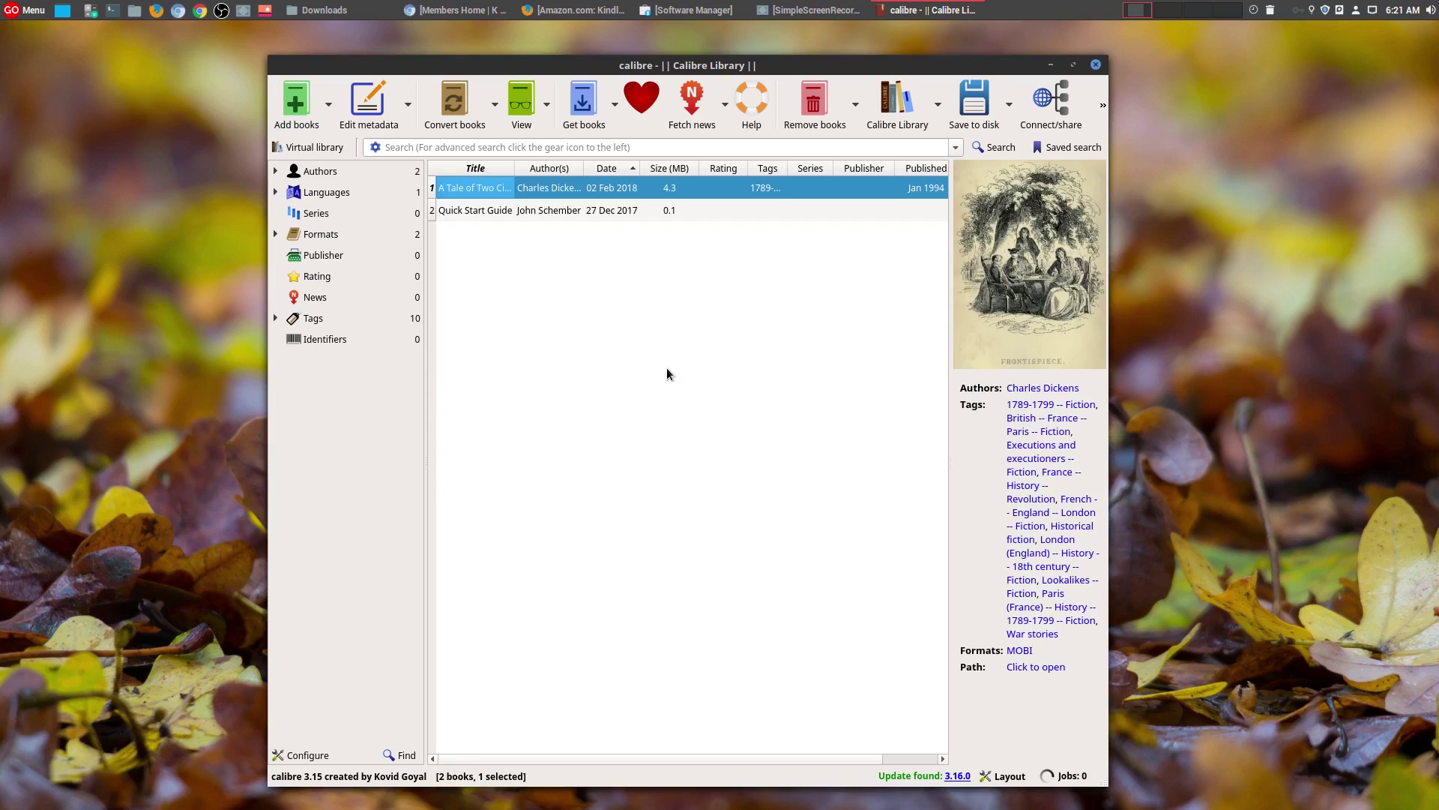
# Step: Read A Tale of Two Cities in the e-book viewer, then close the viewer
pyautogui.doubleClick(472, 192)
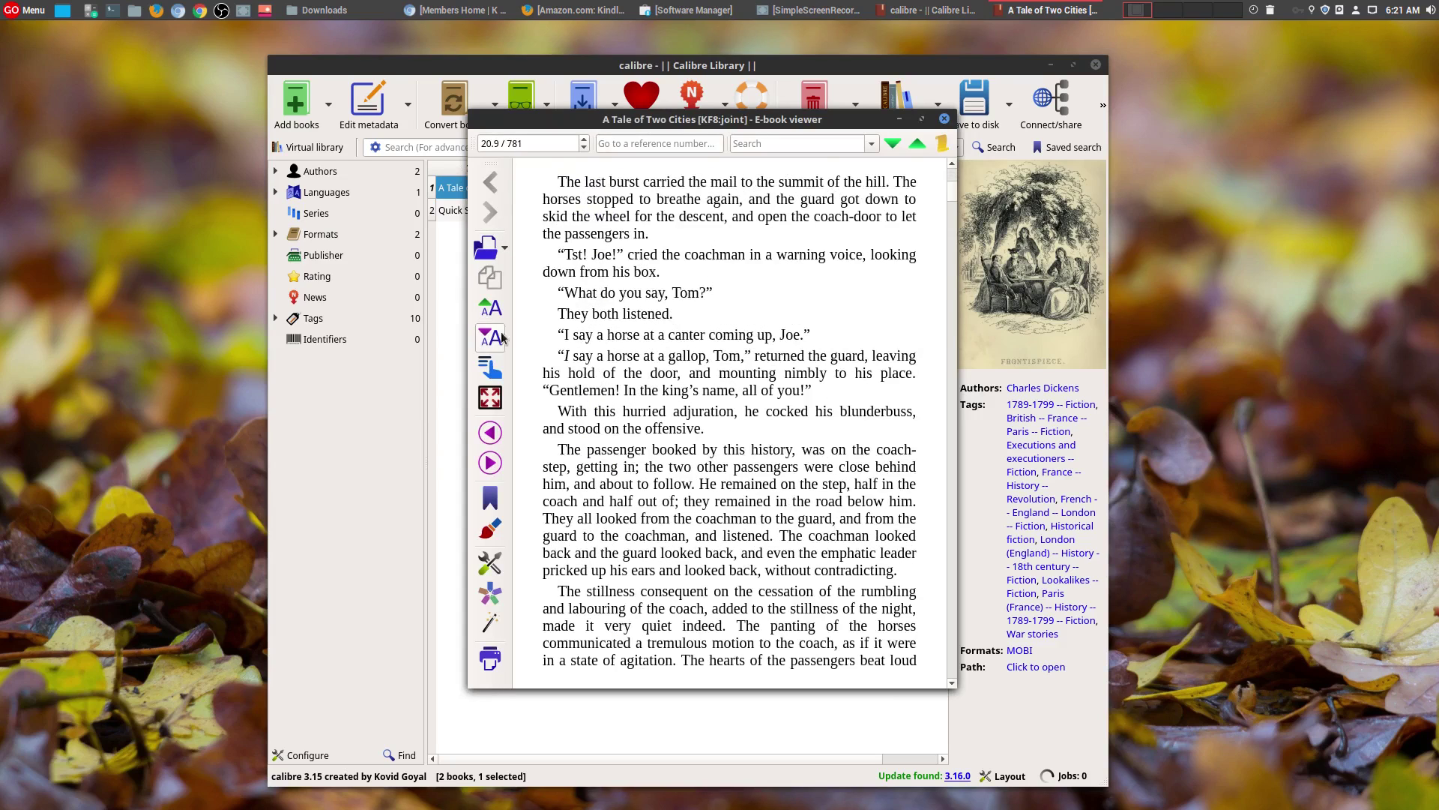
pyautogui.moveTo(950, 210); pyautogui.dragTo(943, 272)
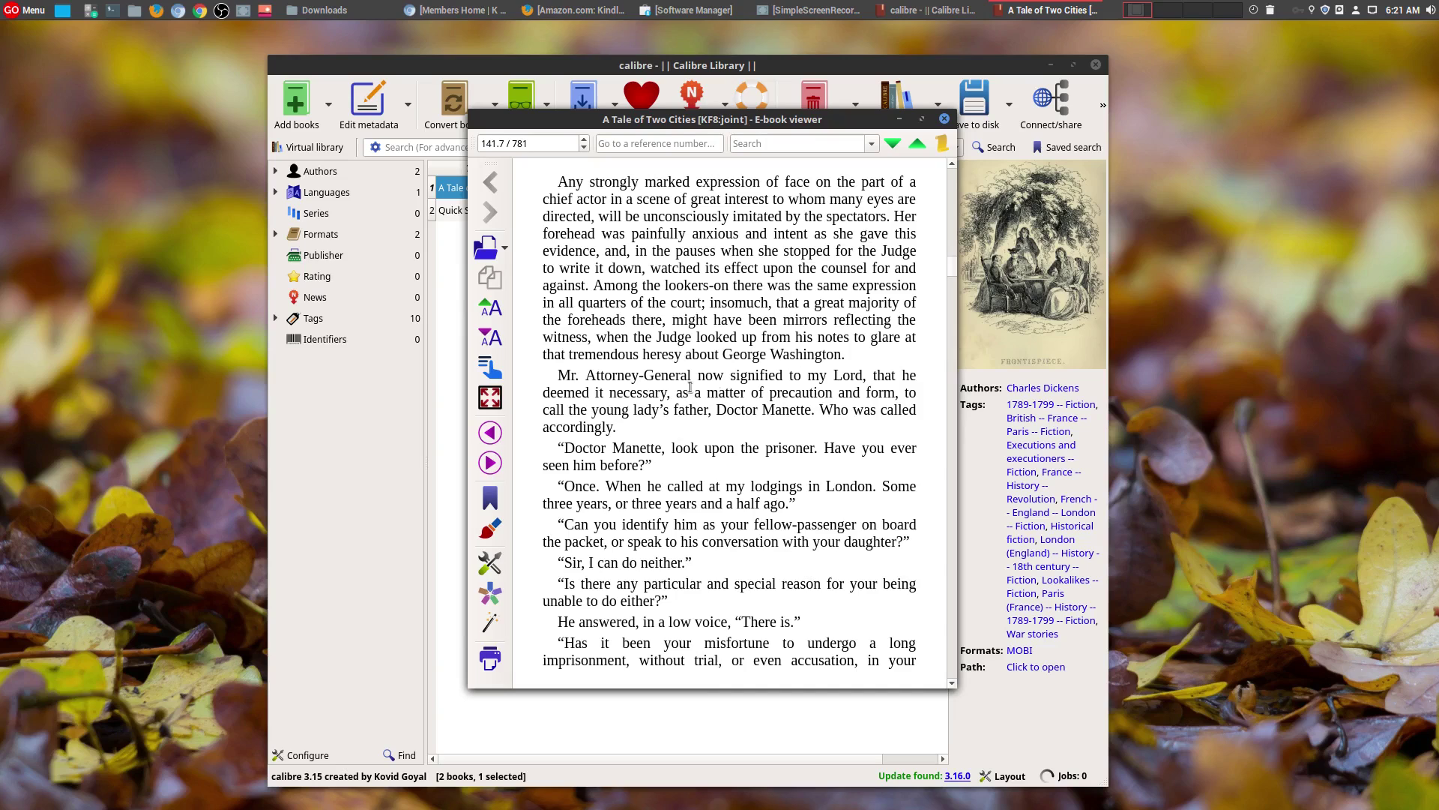
pyautogui.click(945, 118)
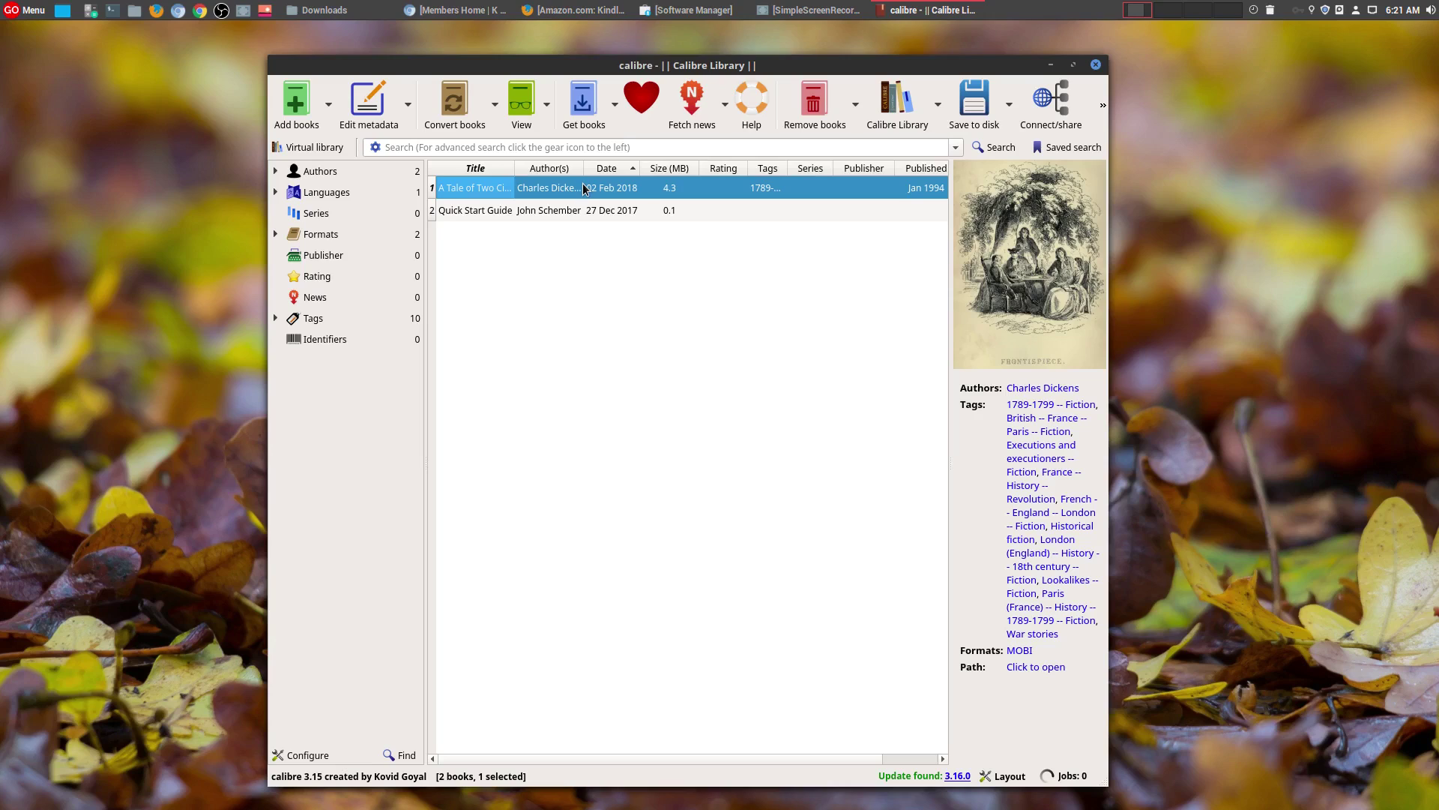
# Step: Put the Downloads window away, preview the Convert books options, and open the conversion dialog
pyautogui.click(323, 9)
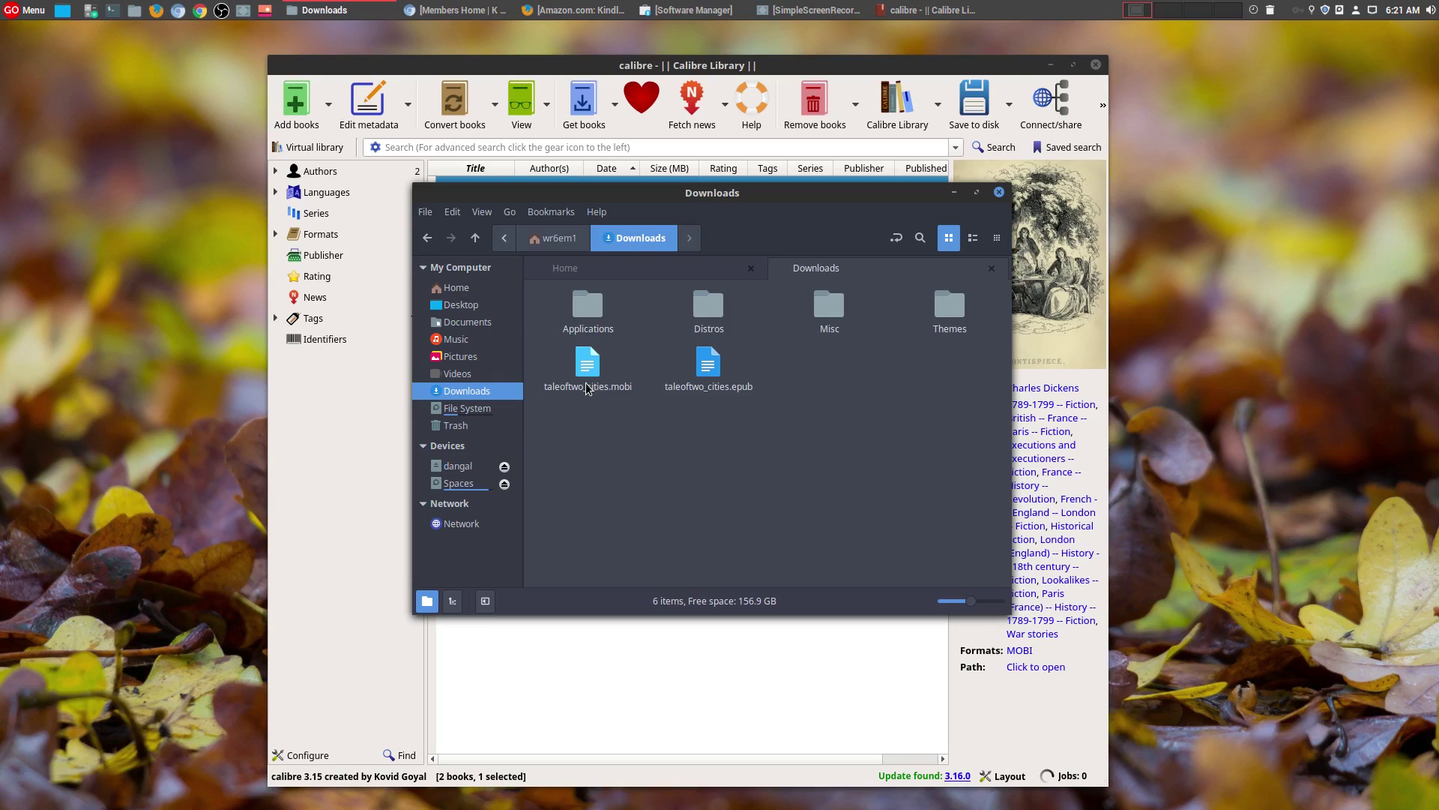
pyautogui.click(955, 194)
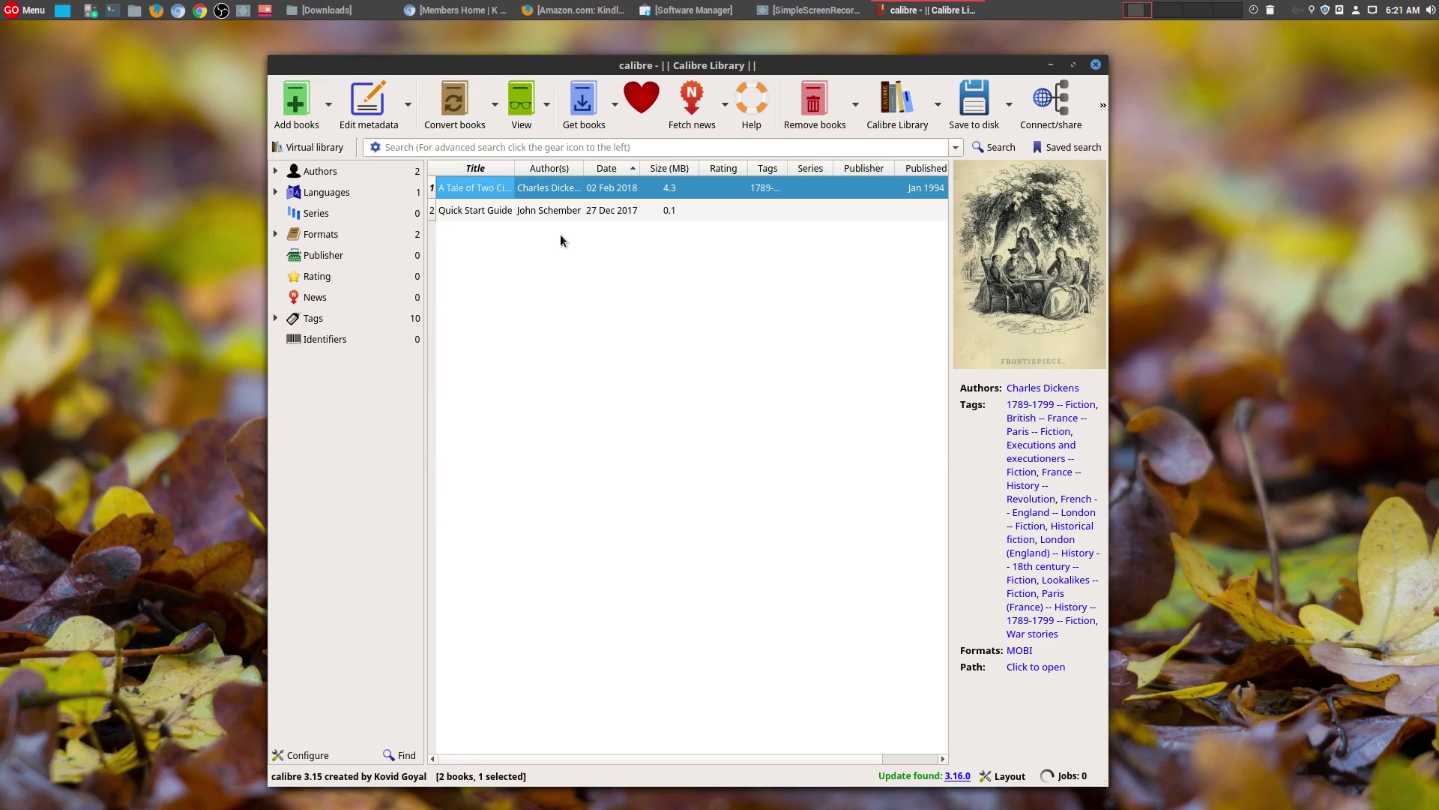
pyautogui.click(495, 109)
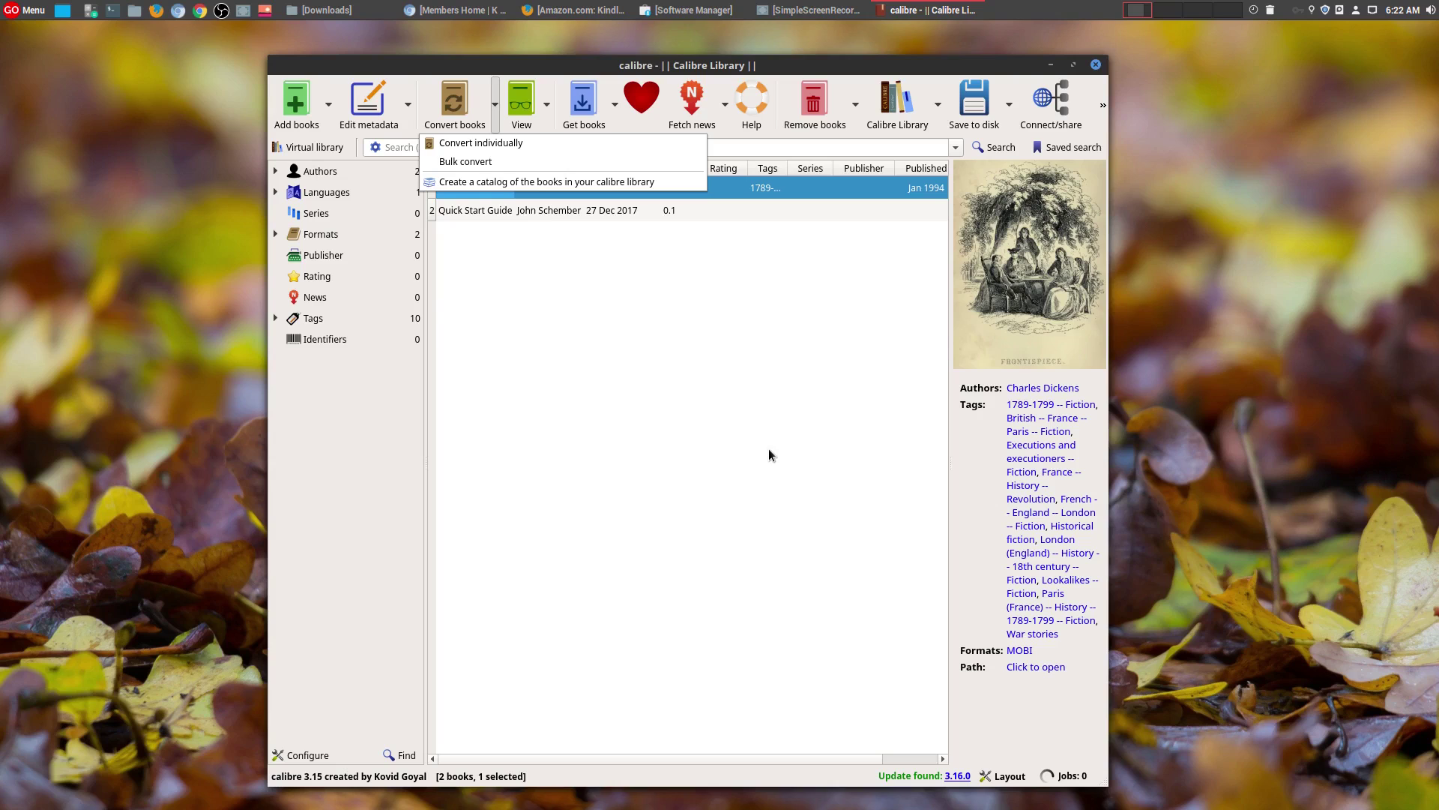
pyautogui.click(609, 268)
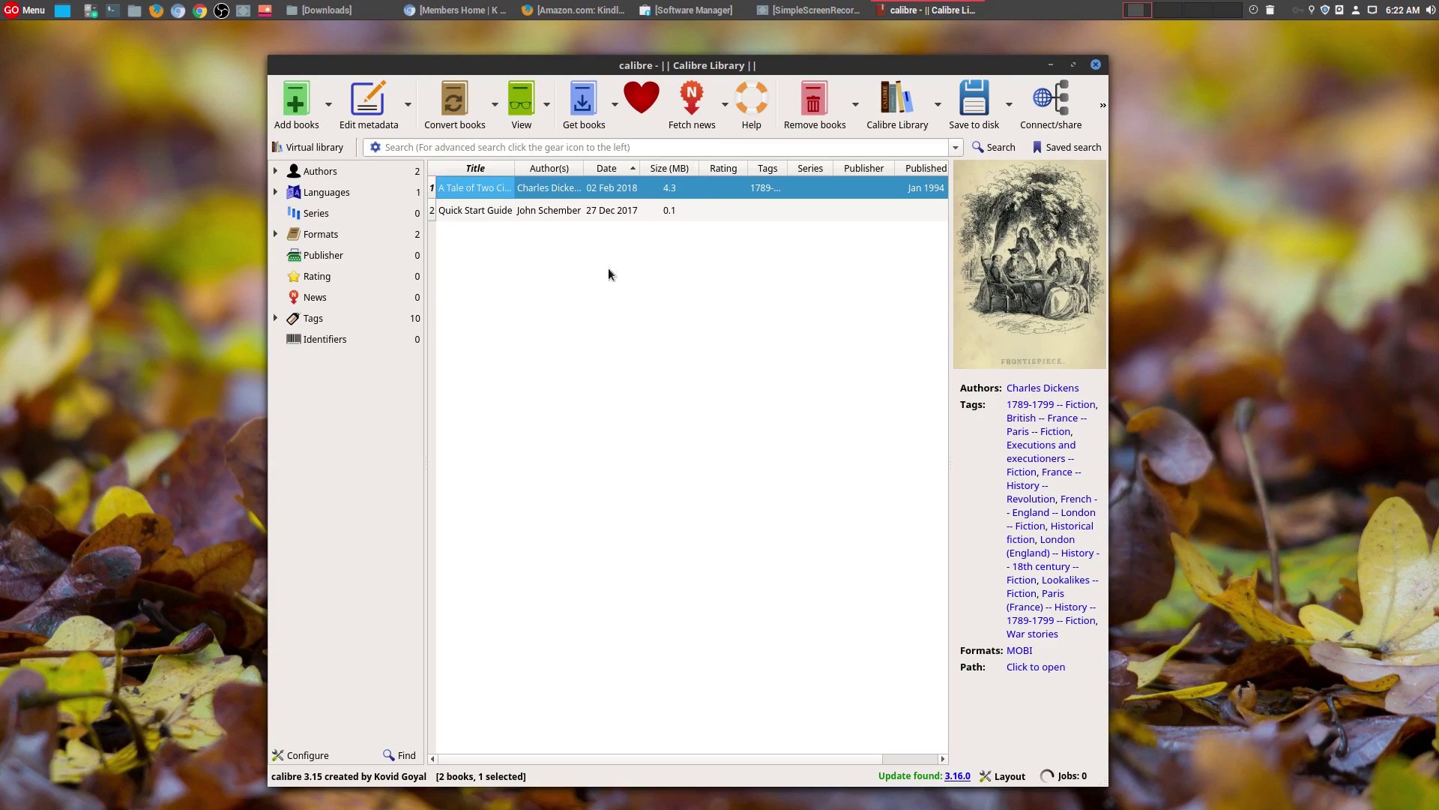
pyautogui.click(455, 101)
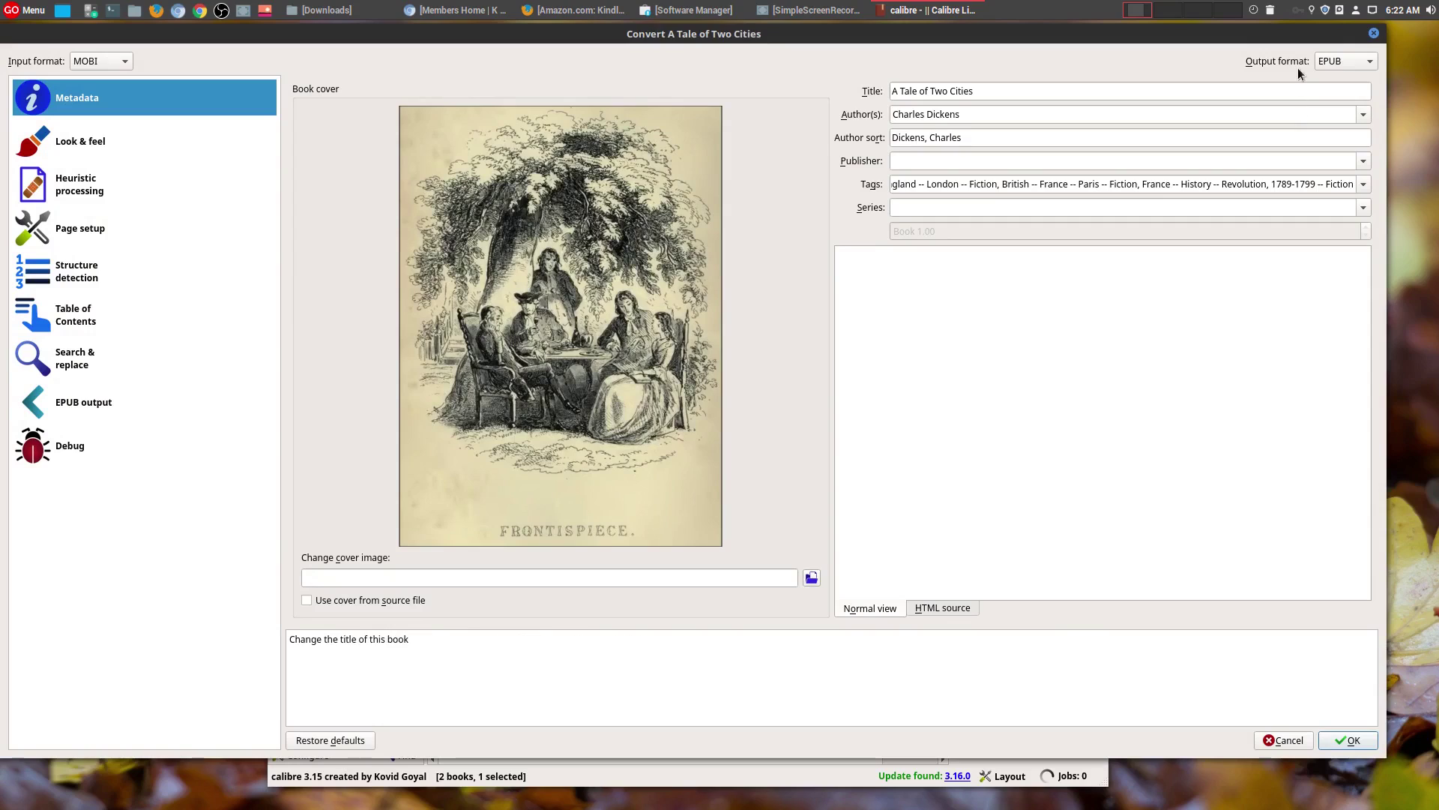
# Step: Keep EPUB as the output format and convert the MOBI book
pyautogui.click(1341, 62)
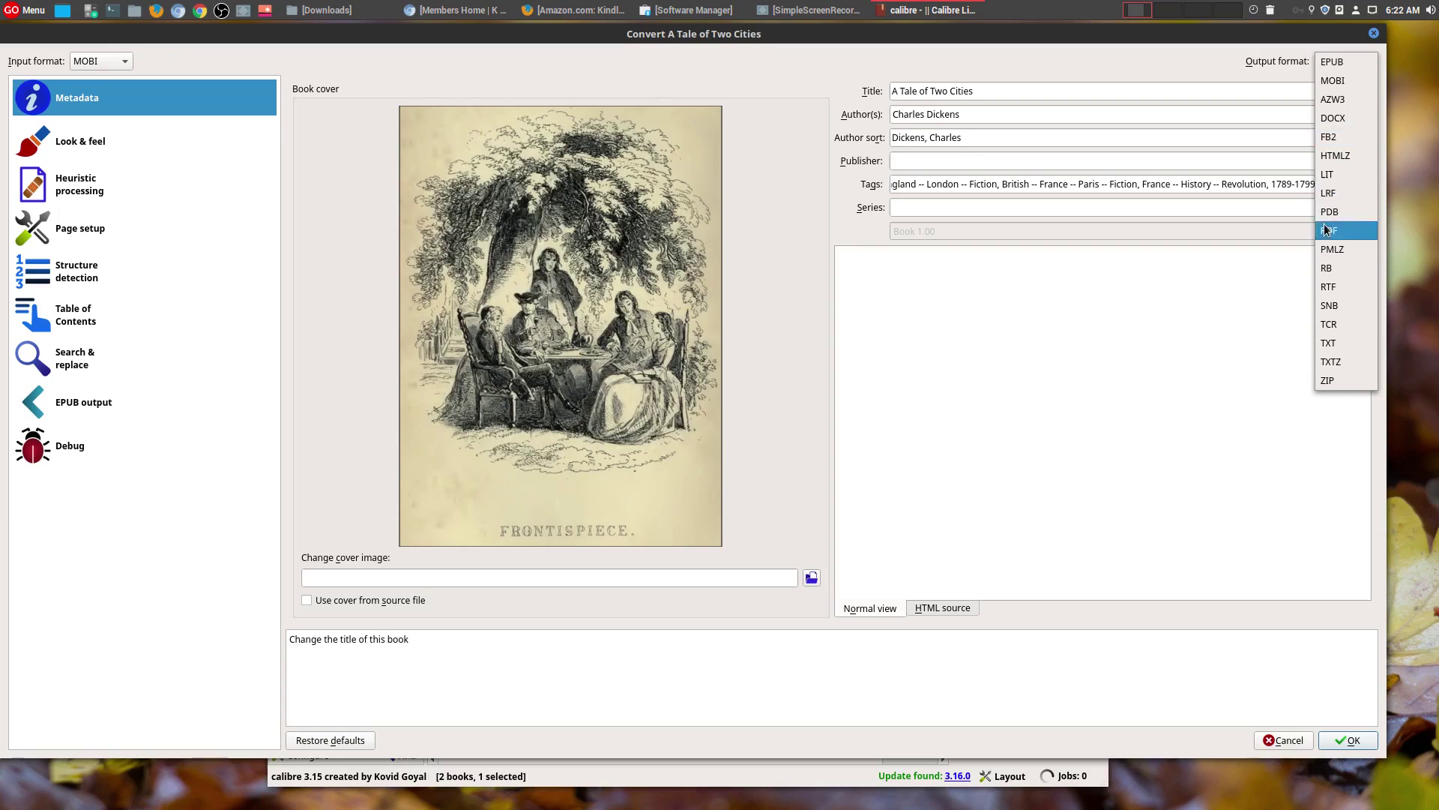
pyautogui.click(1324, 64)
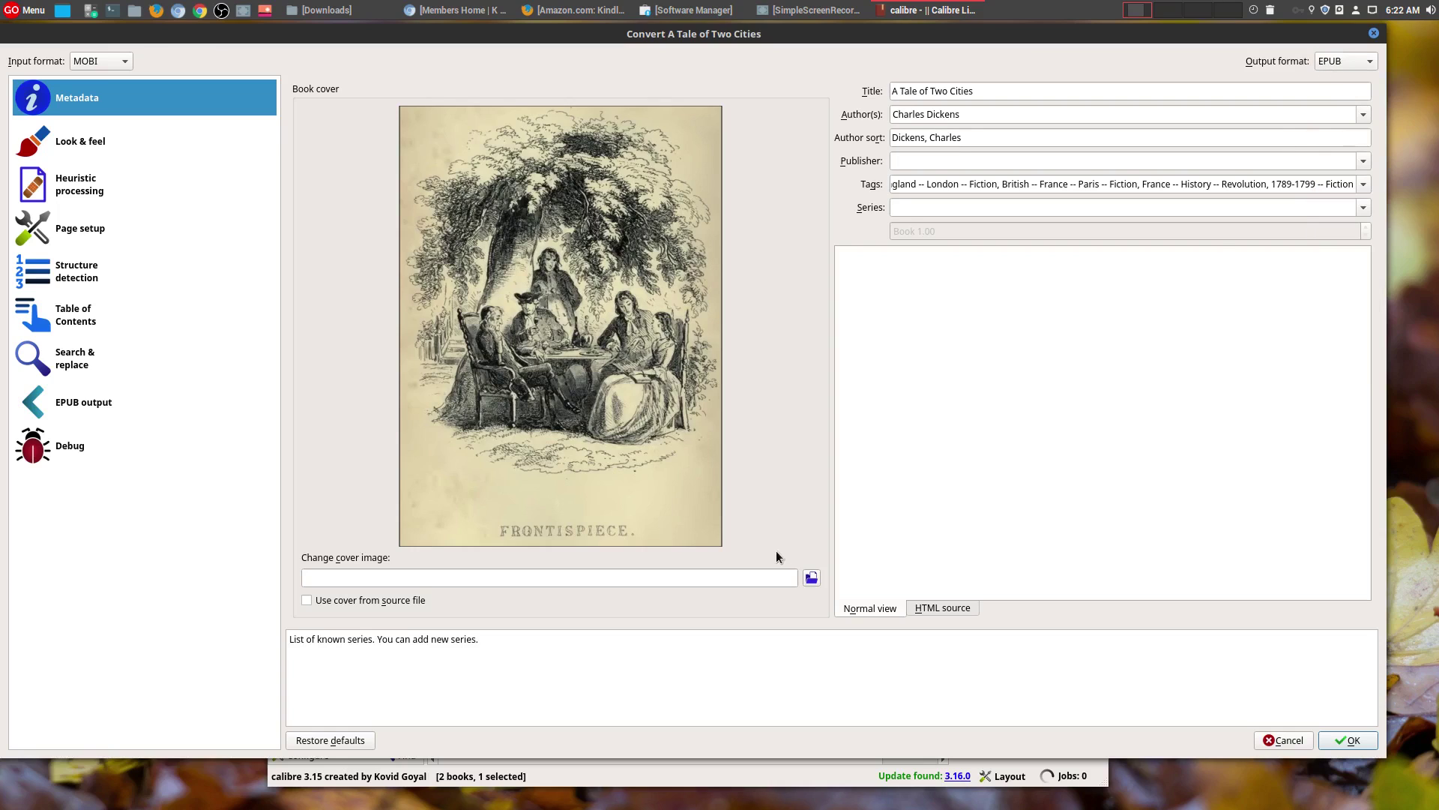
pyautogui.click(1357, 742)
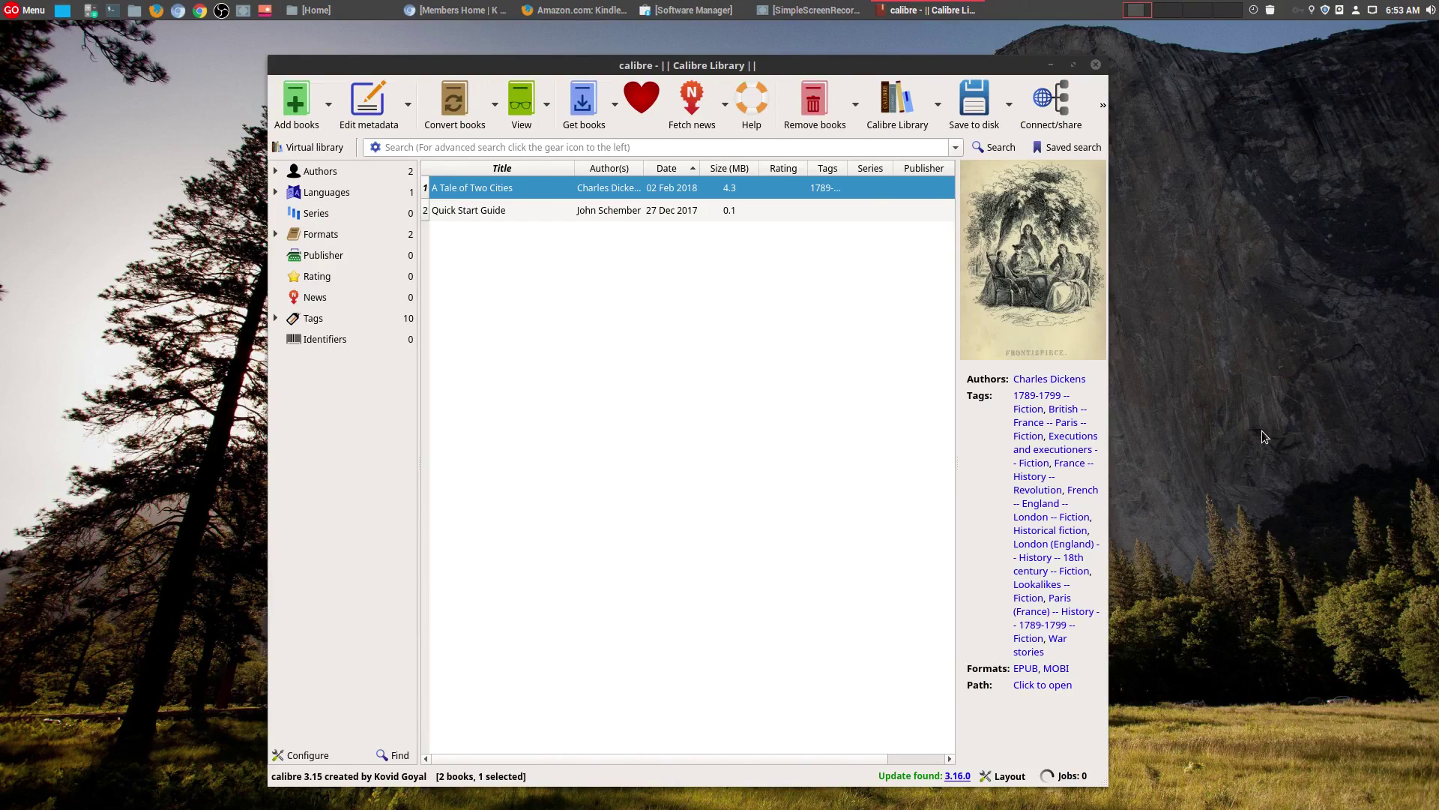
# Step: Open A Tale of Two Cities in the editor through its right-click Edit book action
pyautogui.click(880, 491)
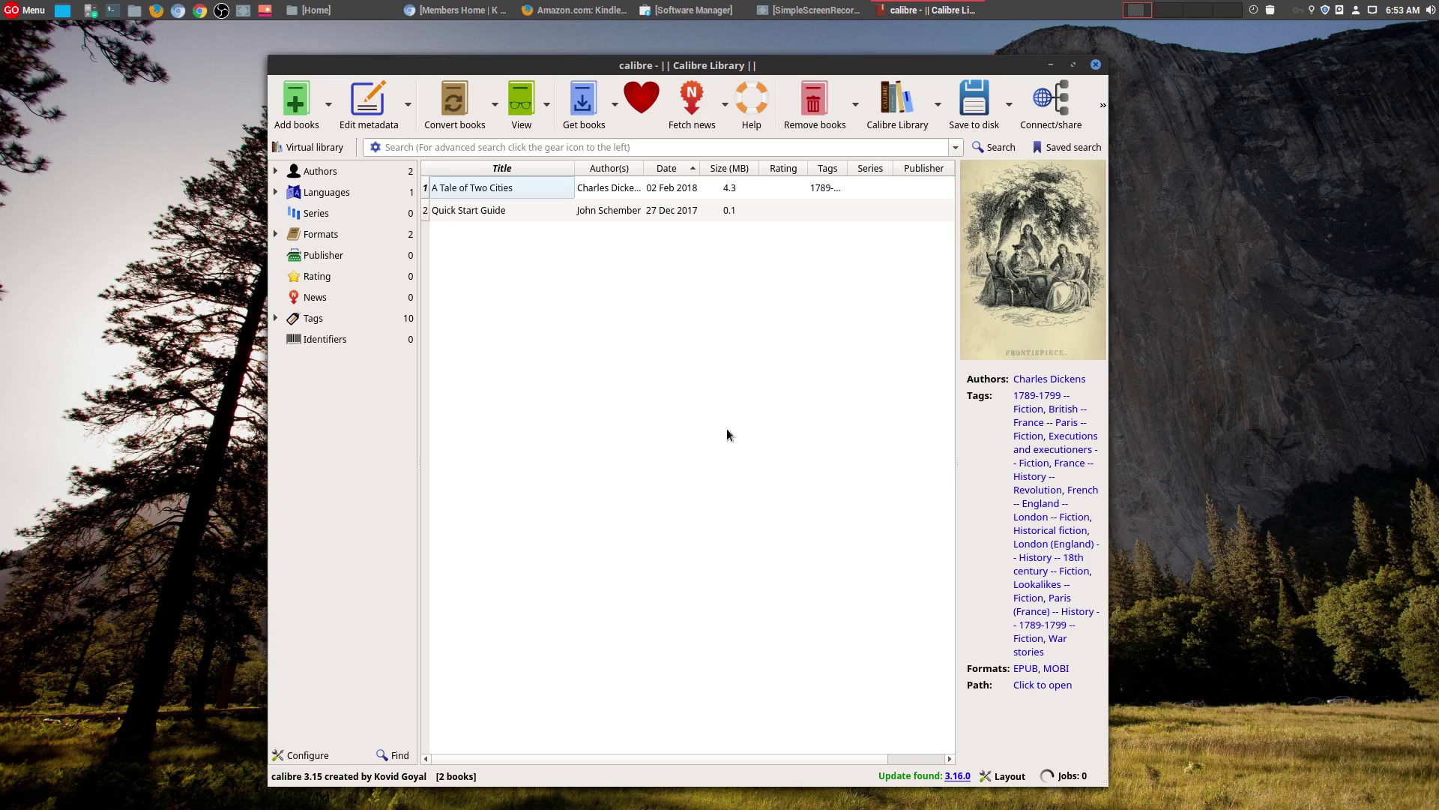
pyautogui.rightClick(478, 187)
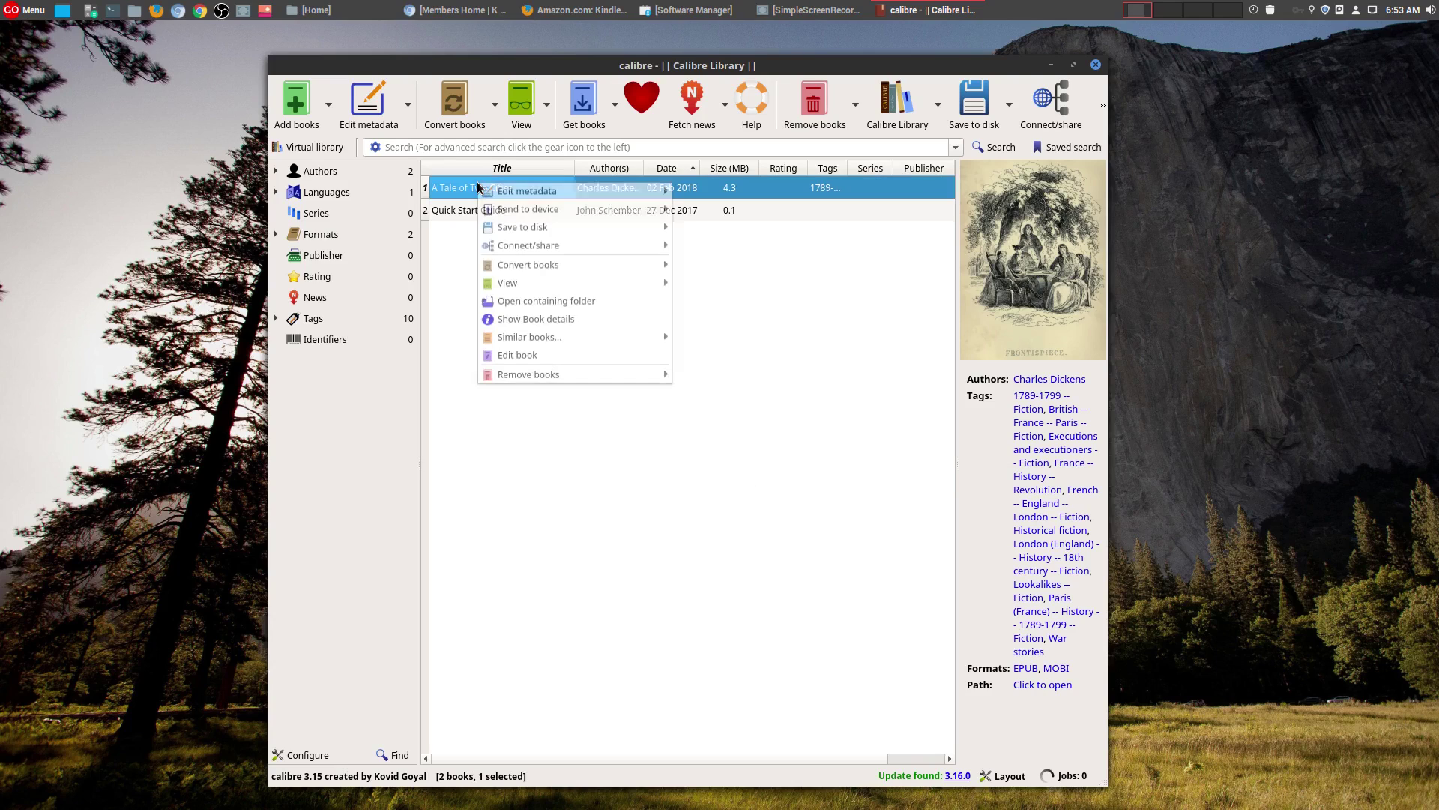
pyautogui.click(529, 363)
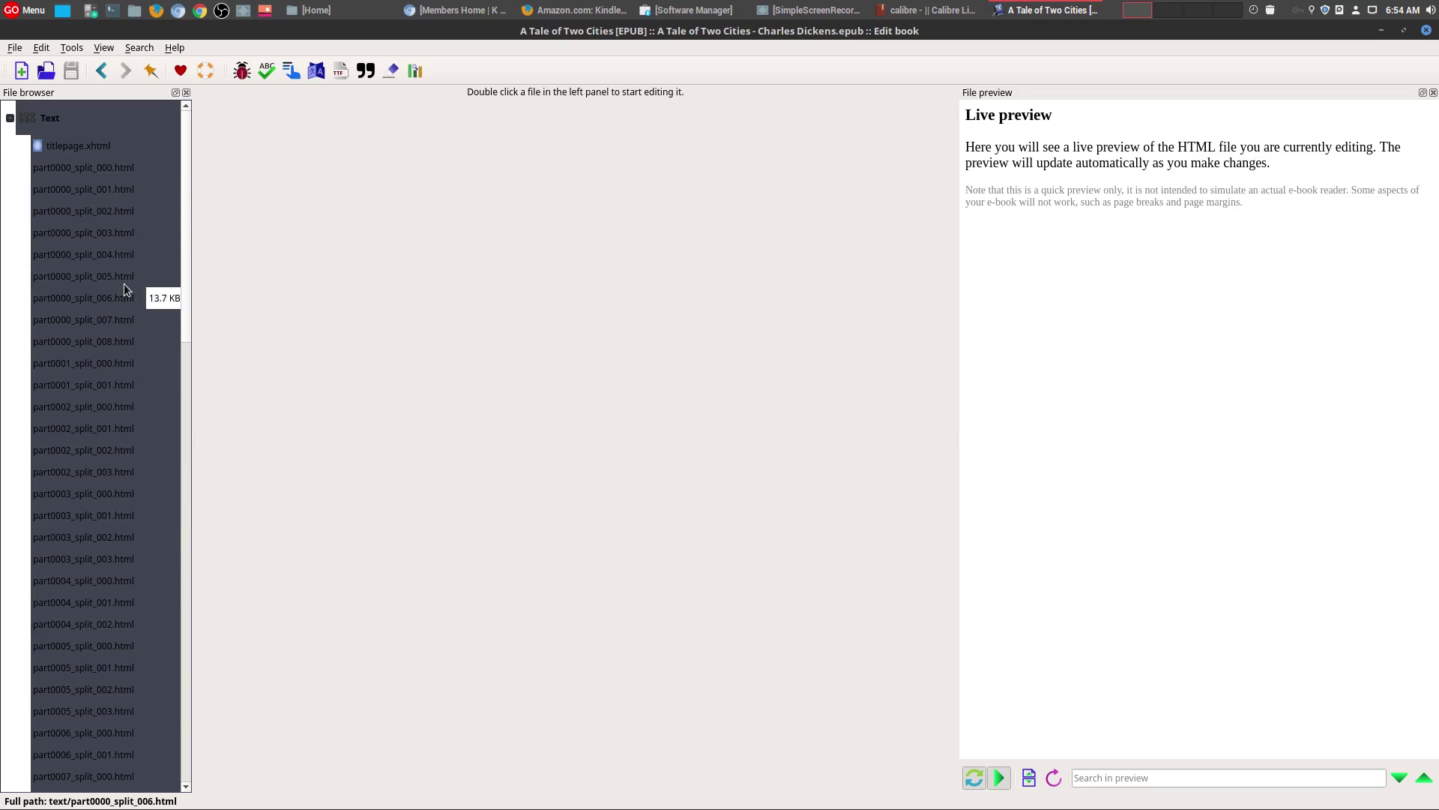
# Step: Open titlepage.xhtml and part0000_split_000 through part0000_split_003.html in the editor
pyautogui.doubleClick(78, 146)
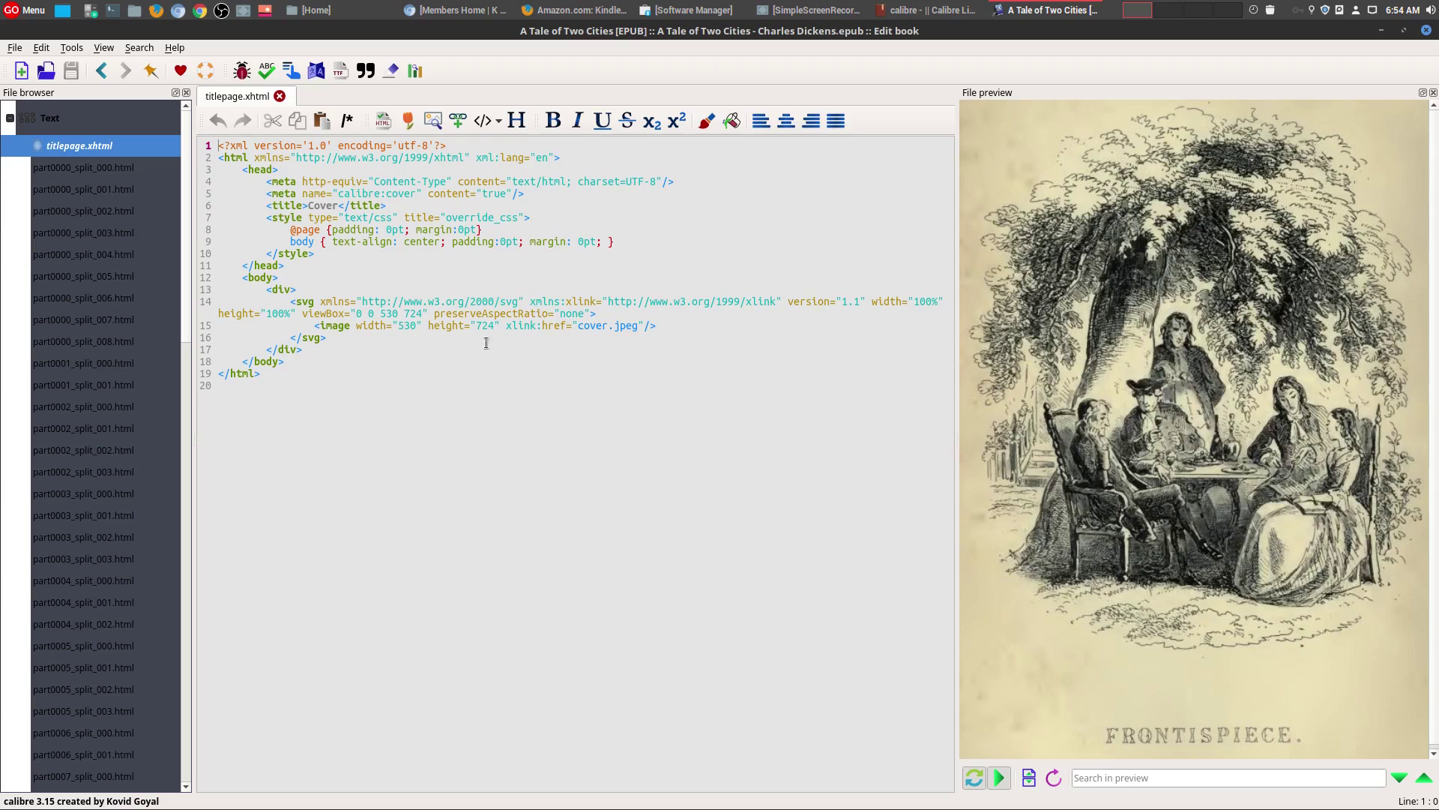
pyautogui.doubleClick(124, 168)
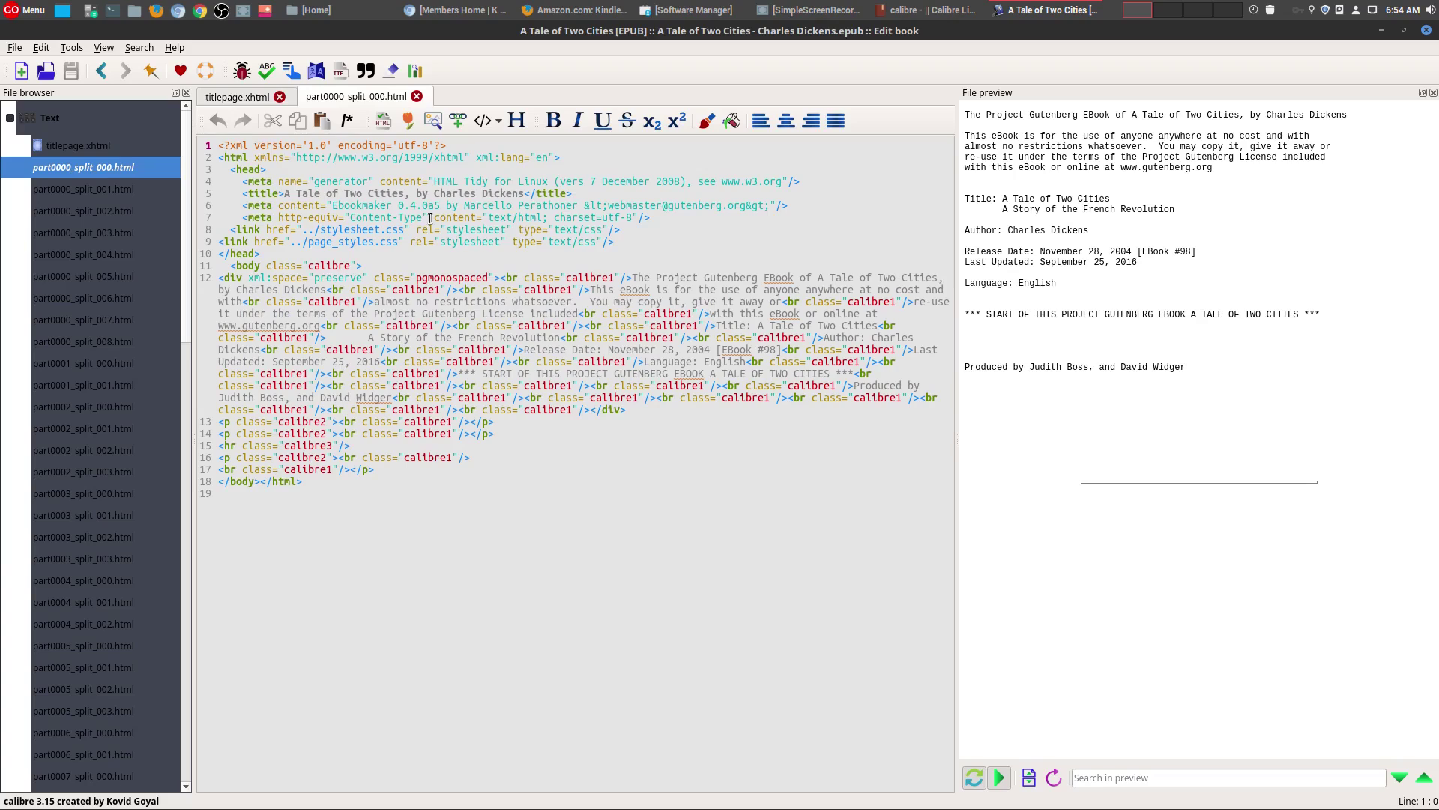
pyautogui.doubleClick(114, 190)
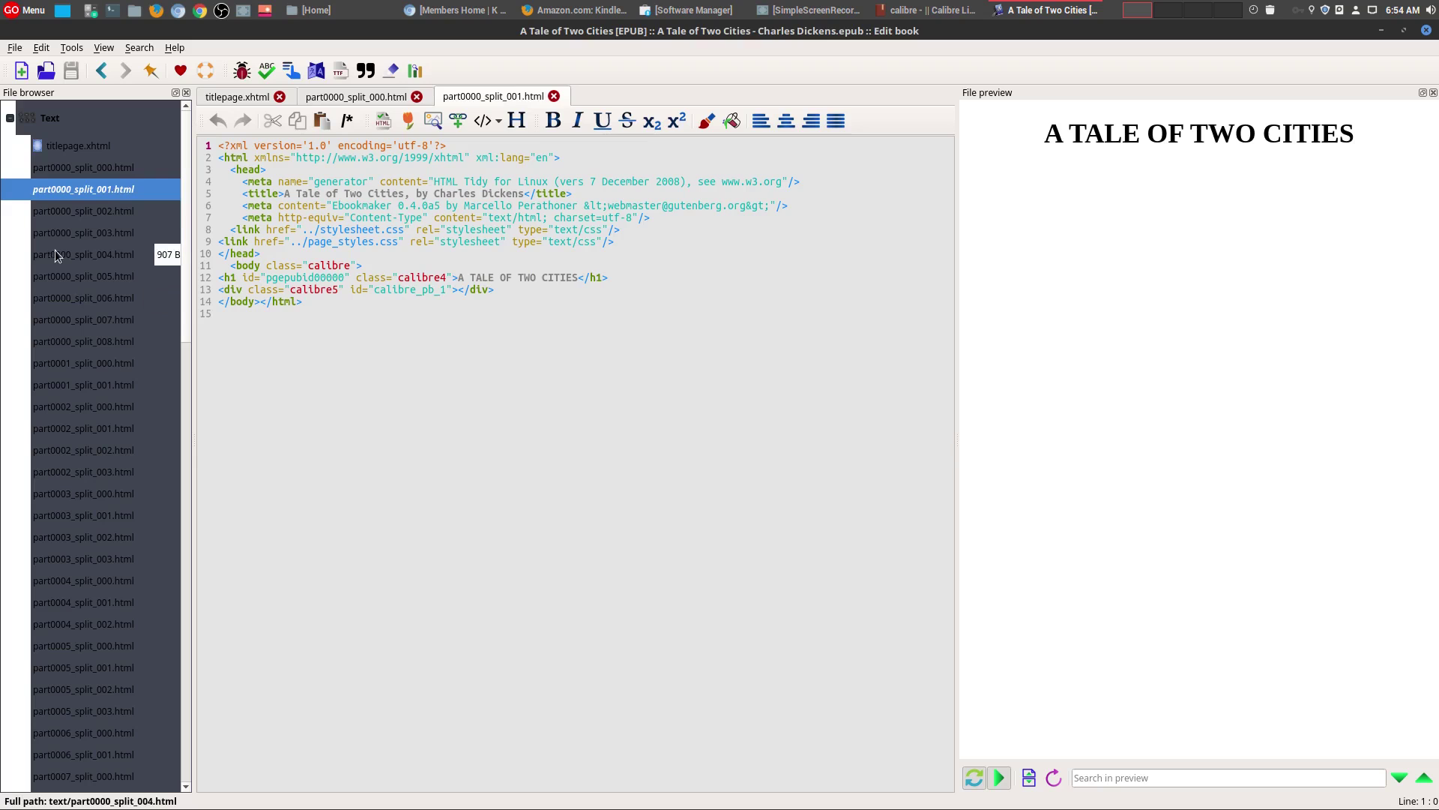
pyautogui.doubleClick(88, 211)
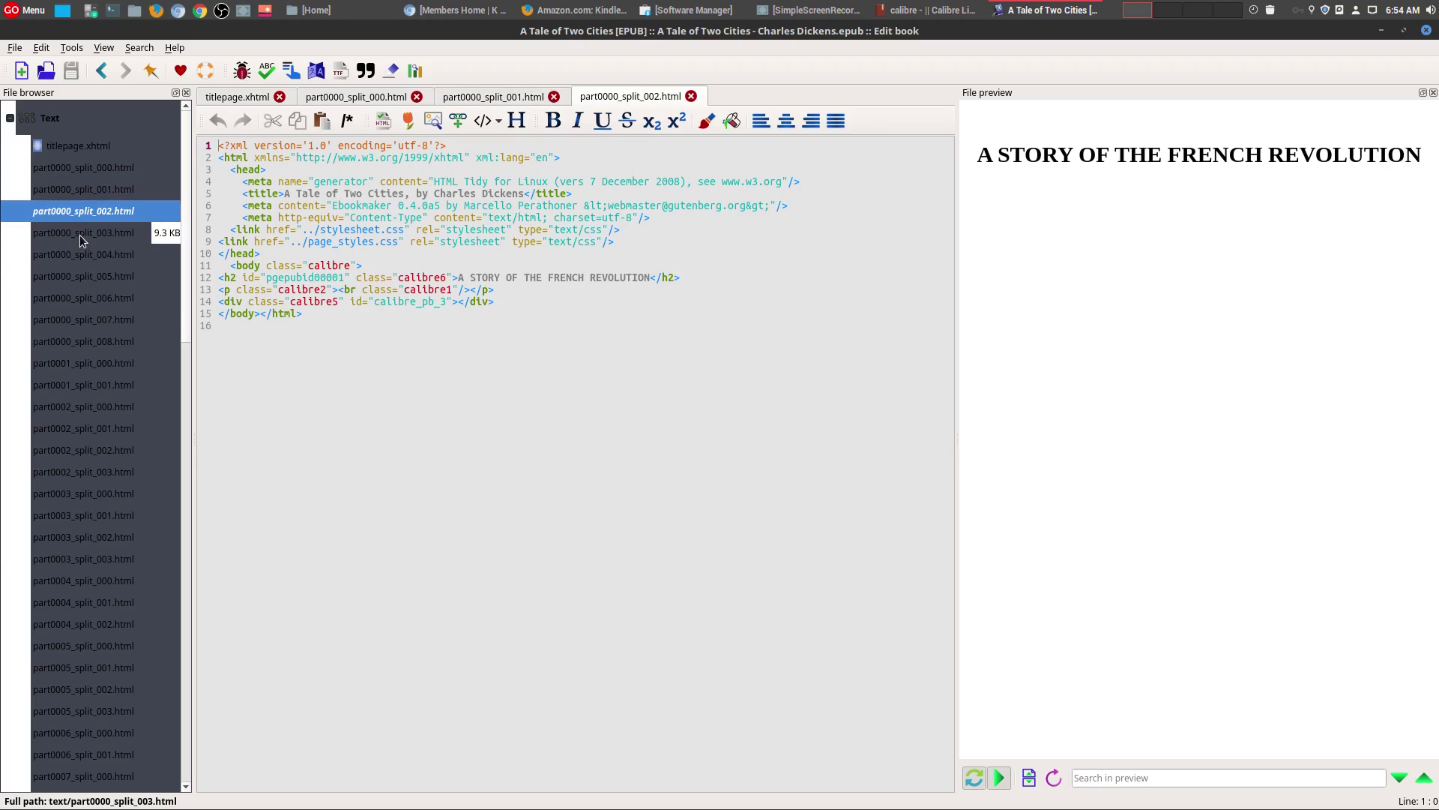
pyautogui.doubleClick(79, 237)
# Step: Scroll through the contents page of part0000_split_003.html and back to the top
pyautogui.scroll(-8, 1326, 520)
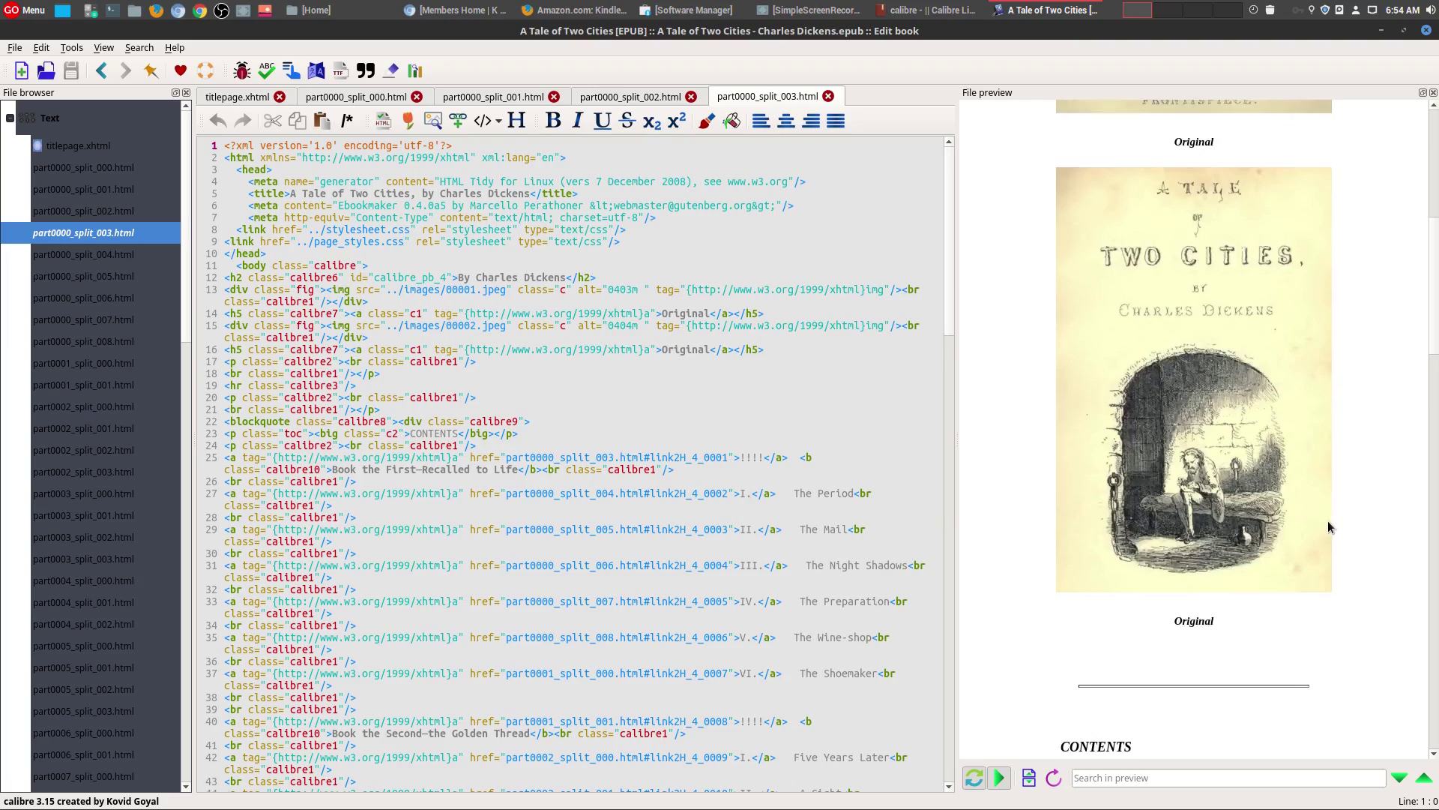
pyautogui.scroll(-5, 802, 443)
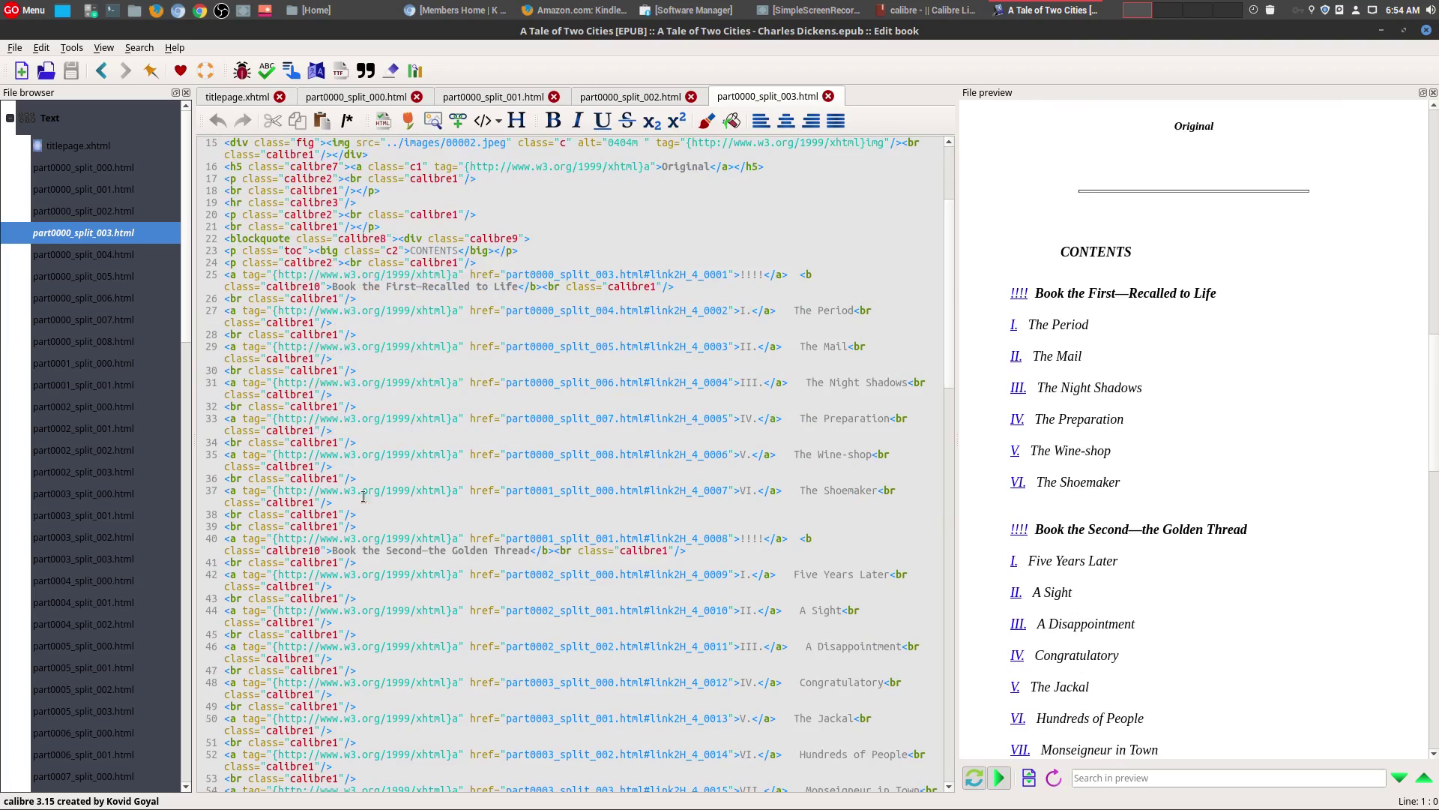
pyautogui.scroll(-15, 1181, 525)
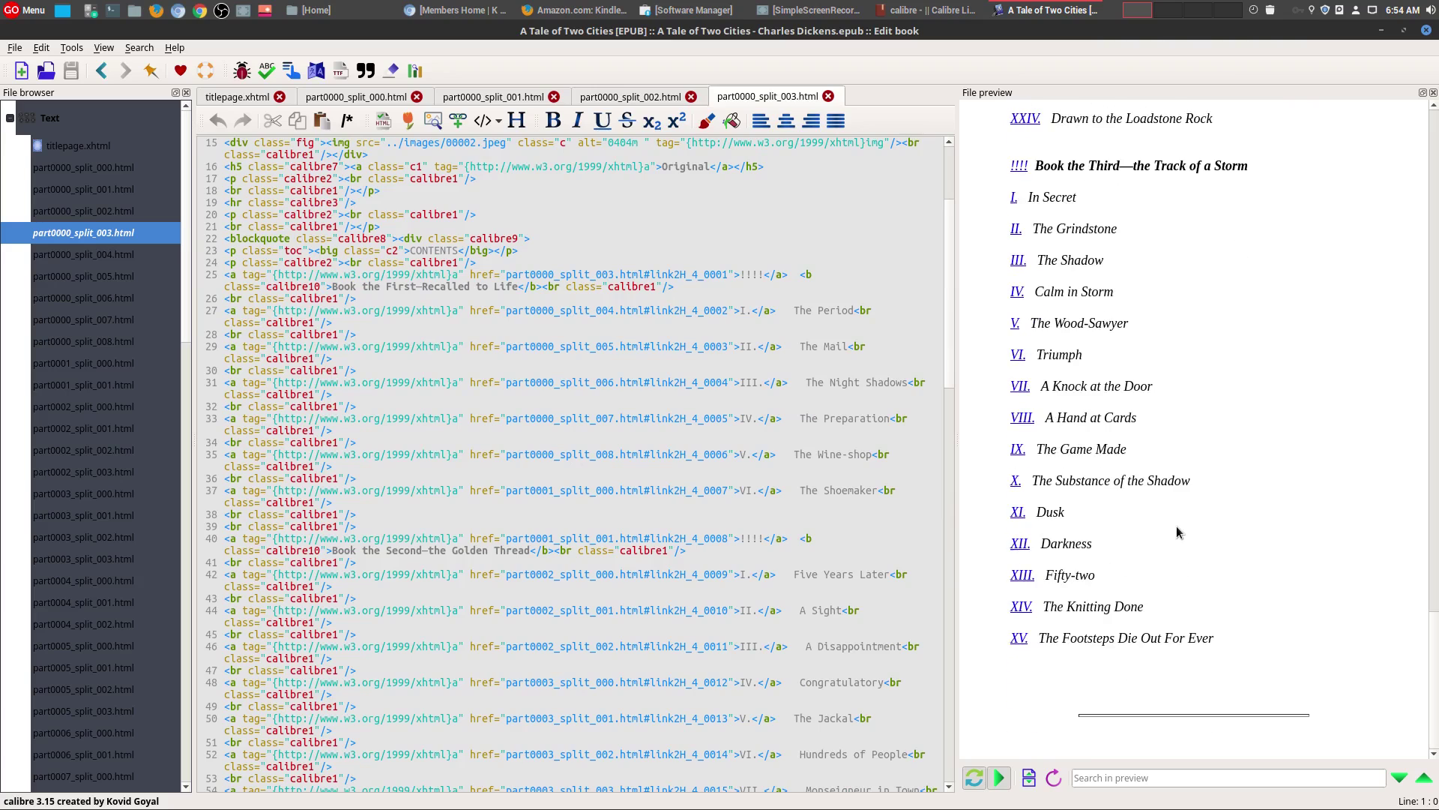
pyautogui.scroll(5, 659, 488)
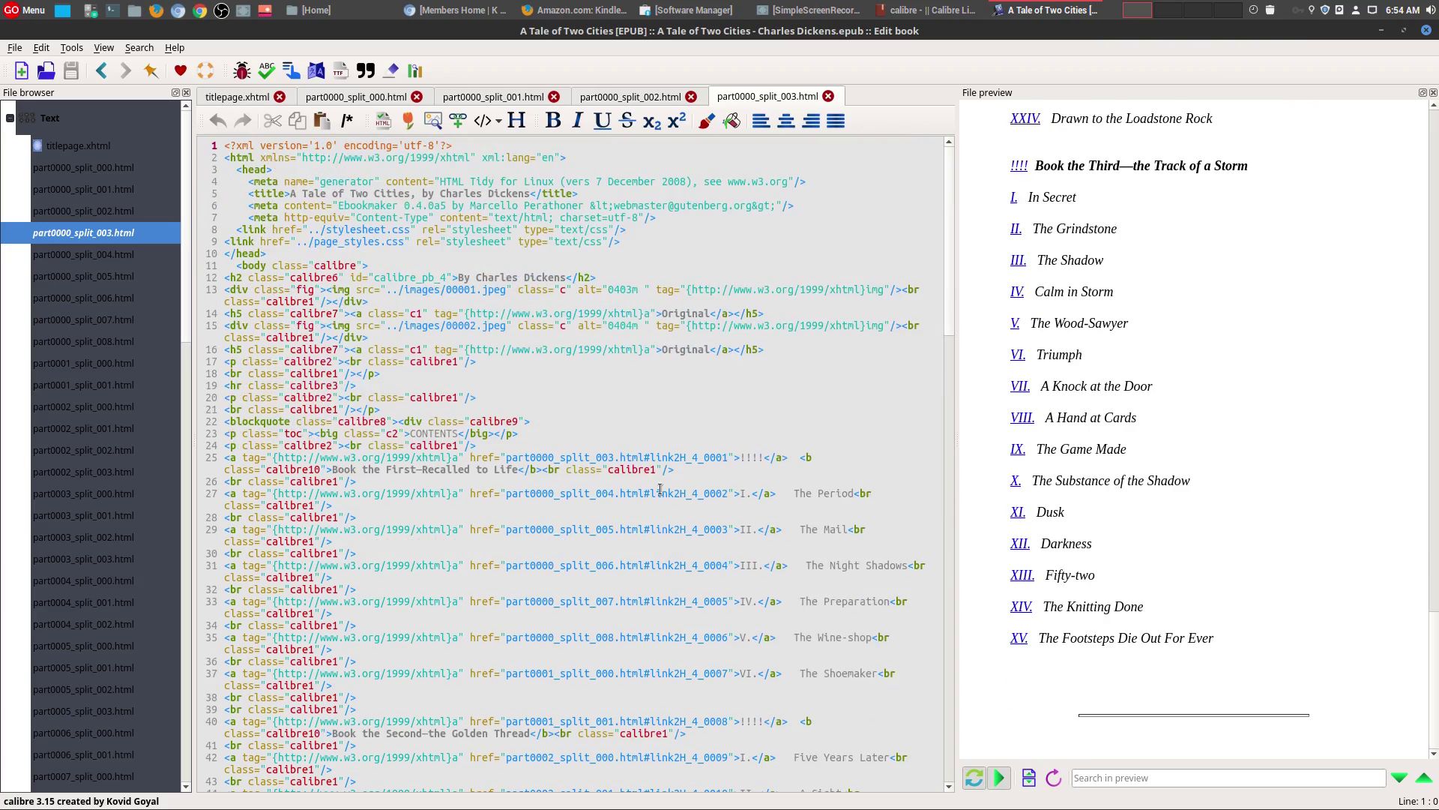
pyautogui.scroll(15, 1234, 516)
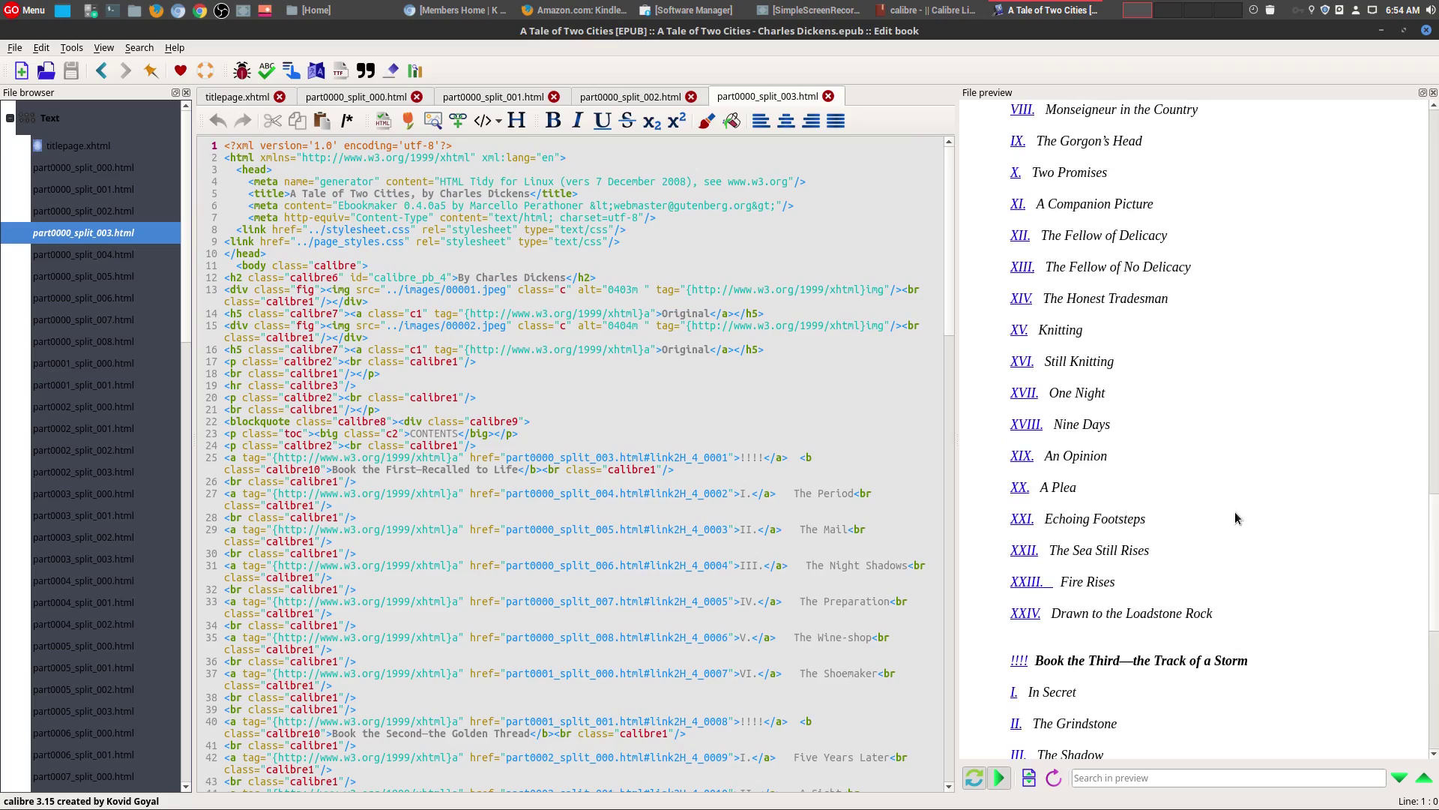
pyautogui.scroll(15, 1234, 516)
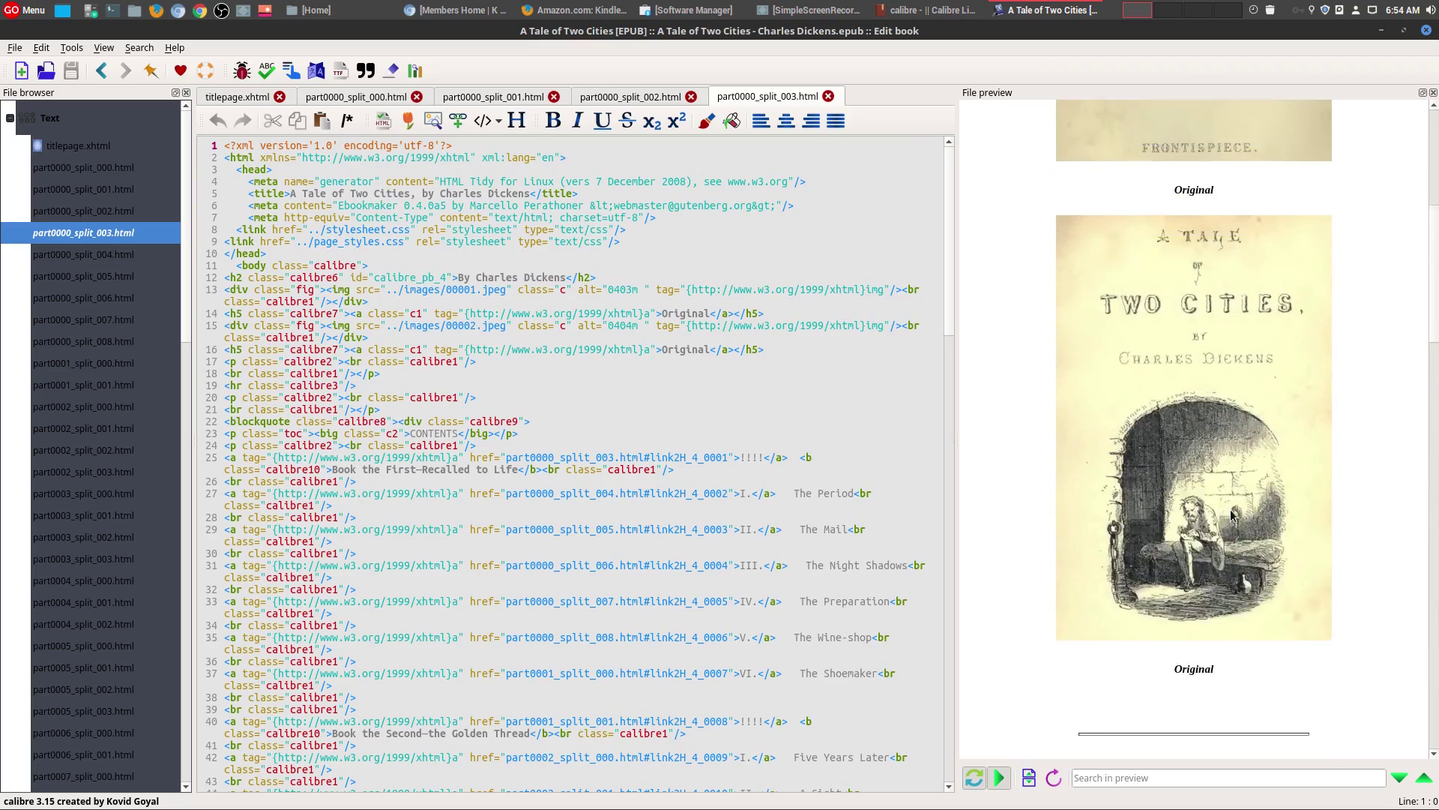
pyautogui.scroll(3, 1234, 516)
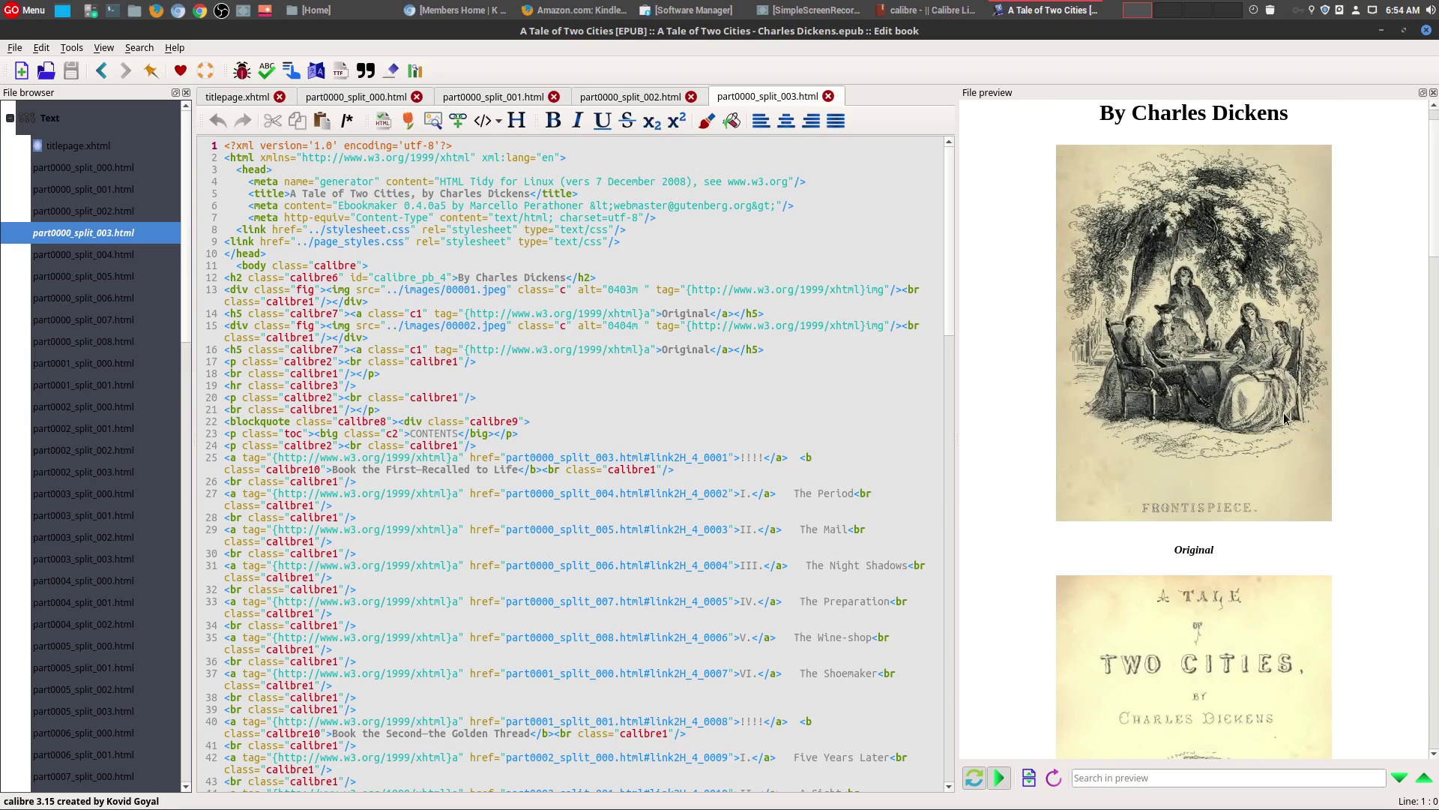
# Step: Close split_000–002, open split_004 and split_006, then close every tab except part0000_split_006.html
pyautogui.click(690, 97)
pyautogui.click(556, 96)
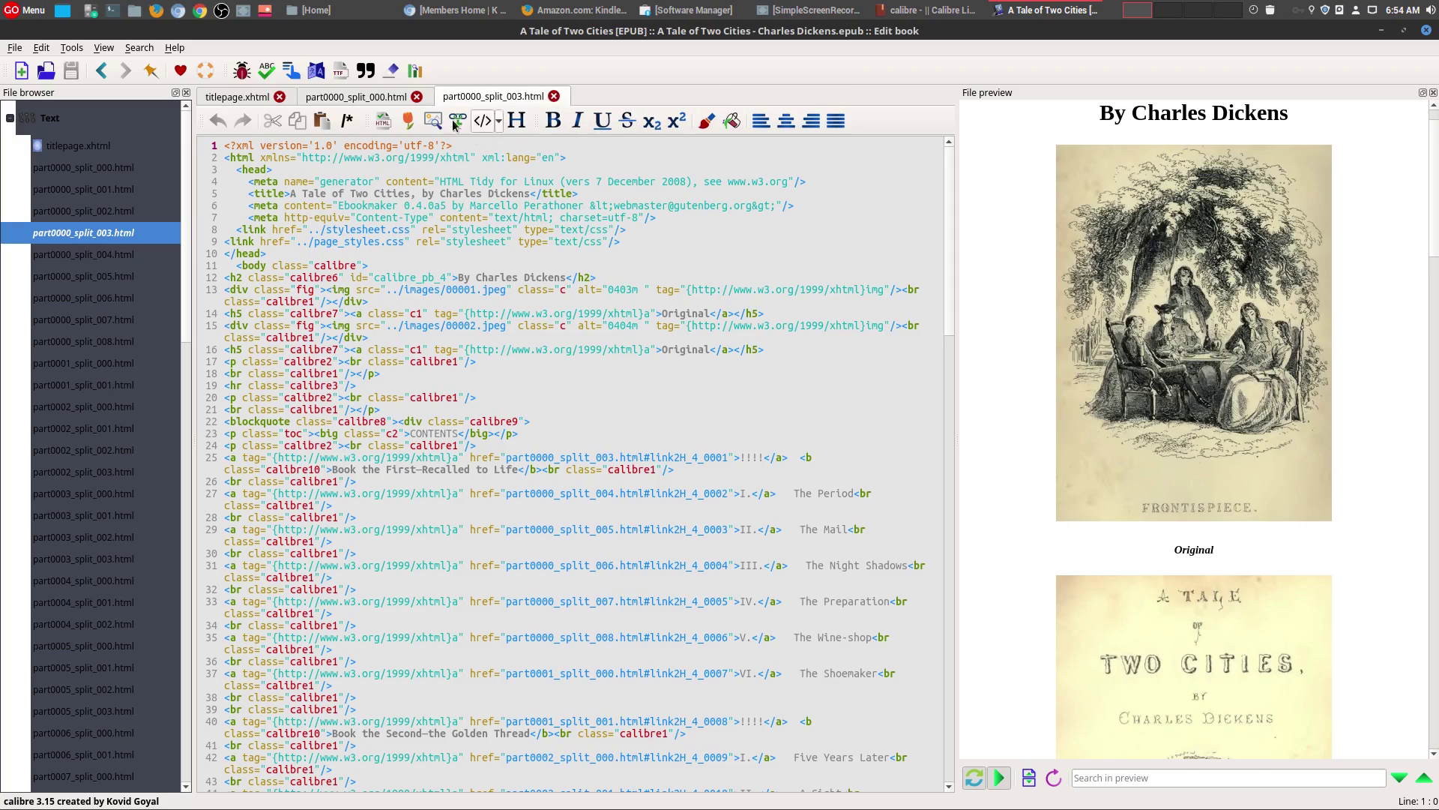
pyautogui.click(417, 96)
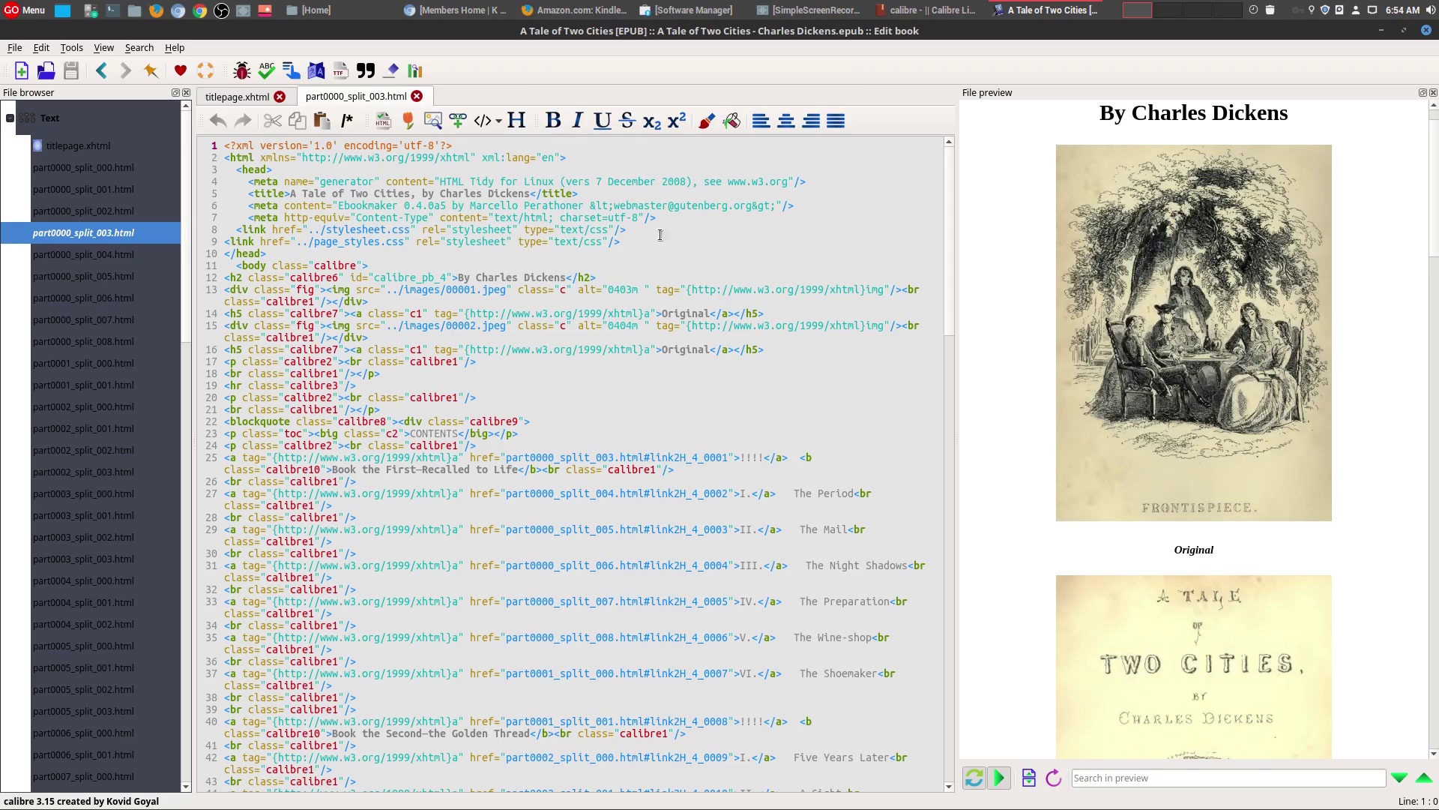
pyautogui.doubleClick(94, 255)
pyautogui.doubleClick(96, 302)
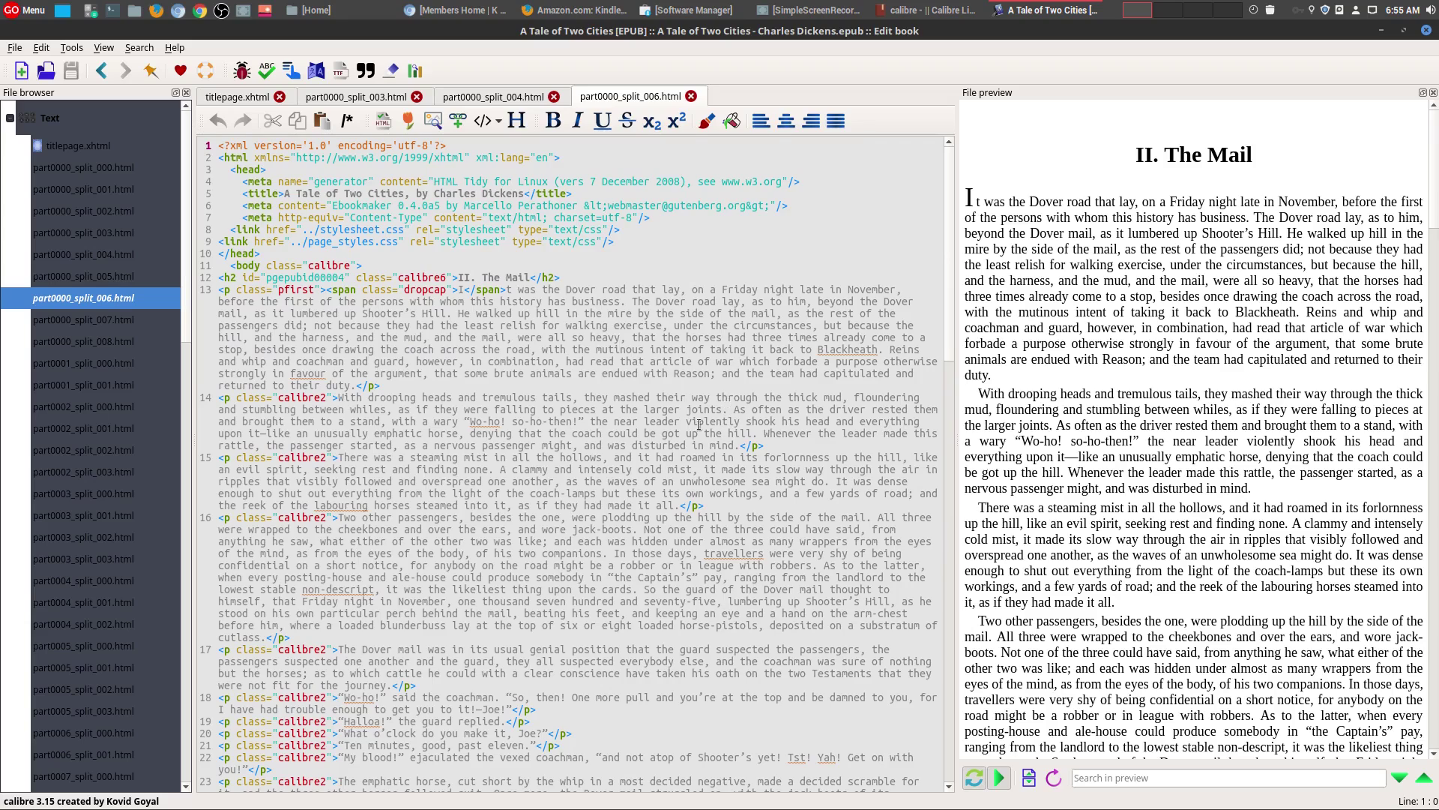
pyautogui.click(554, 97)
pyautogui.click(416, 96)
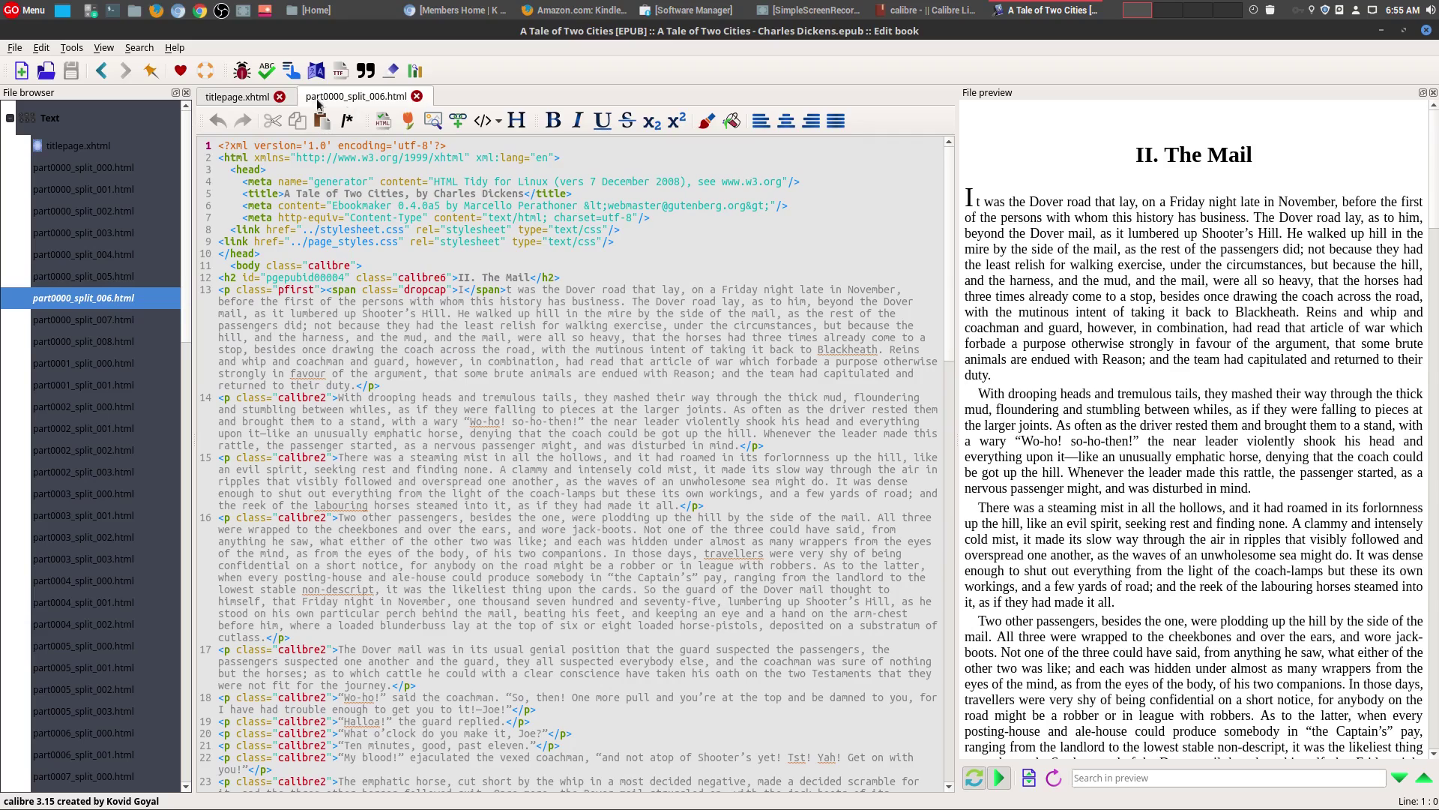
pyautogui.click(279, 97)
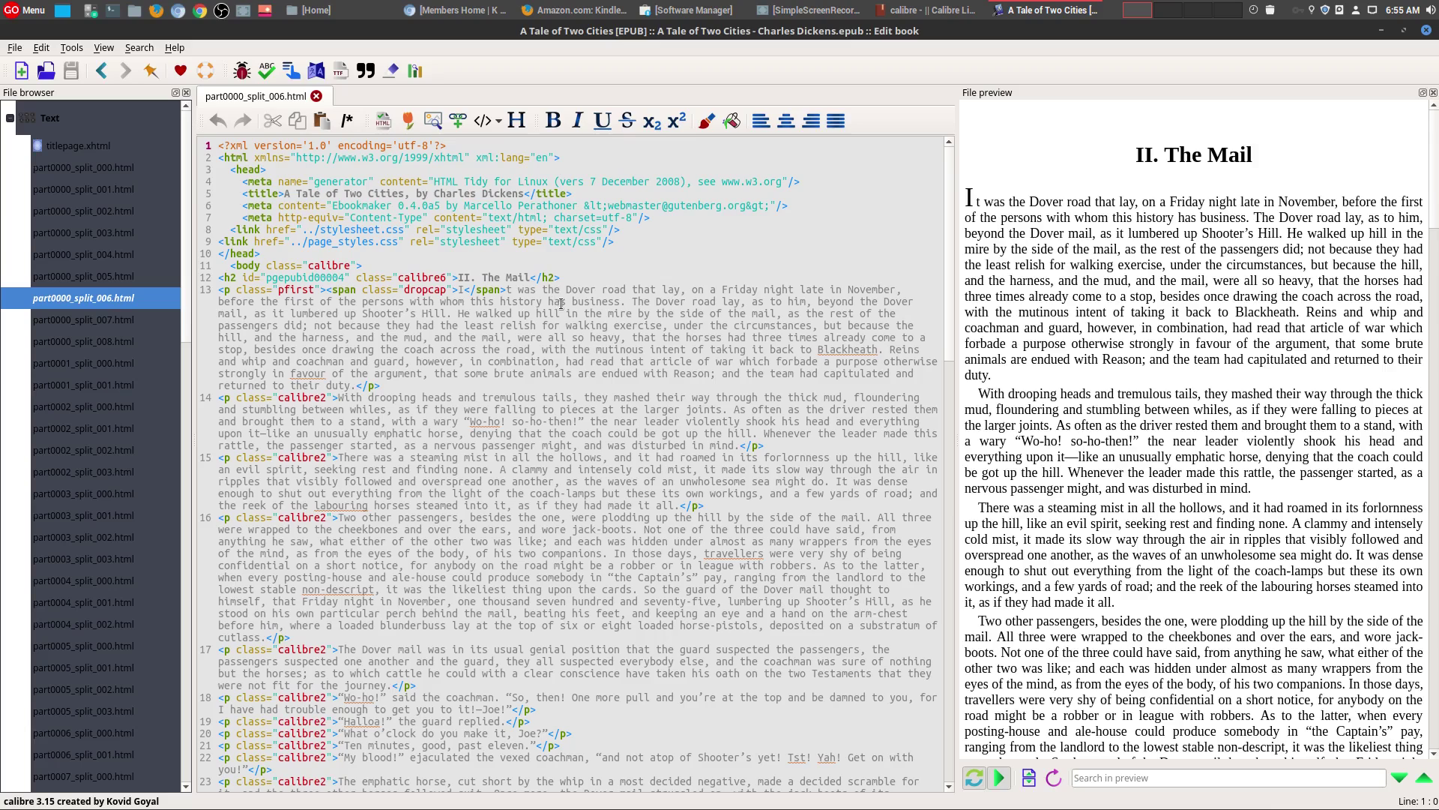
pyautogui.click(538, 289)
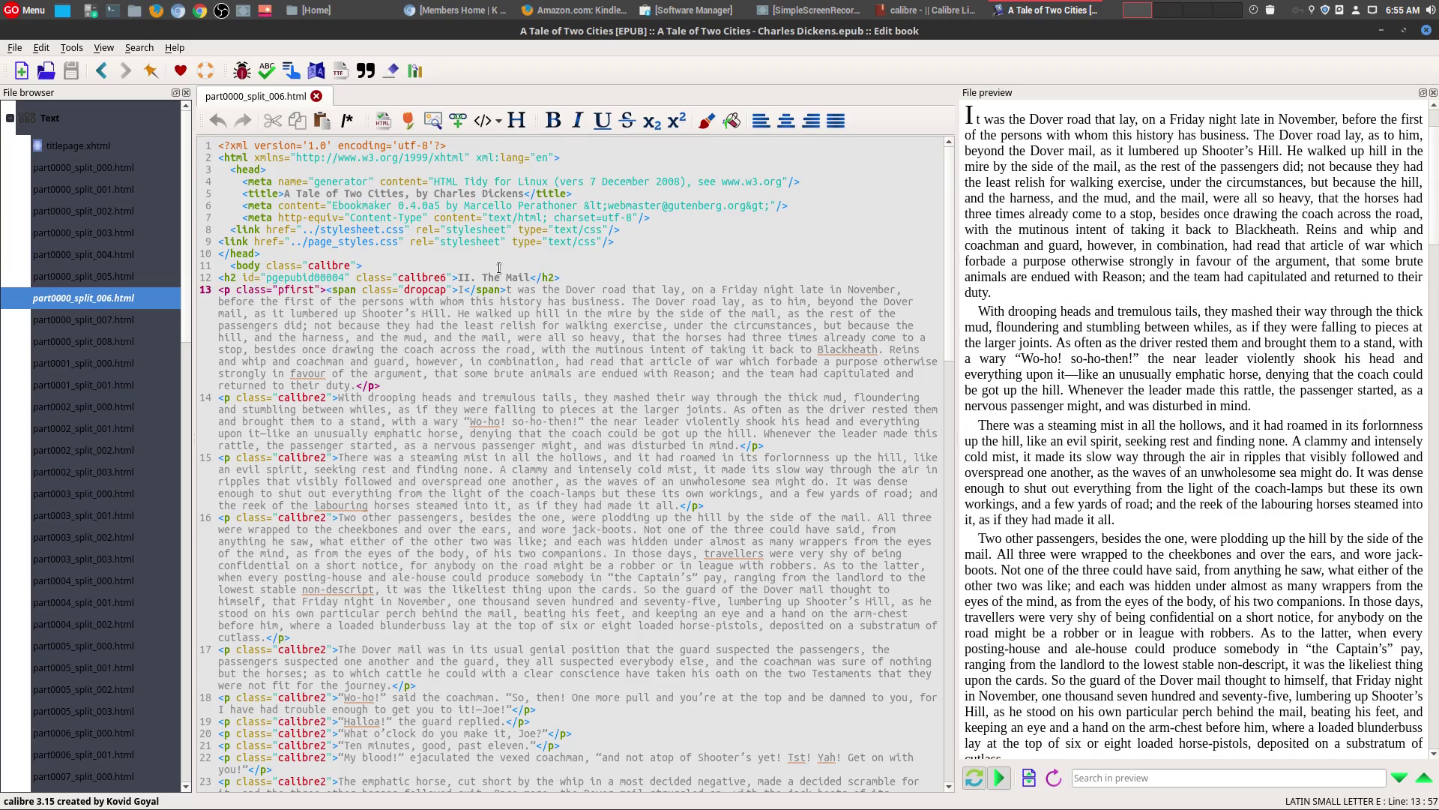
# Step: Bold the word Dover on line 13 and verify the bold tags and preview
pyautogui.click(598, 291)
pyautogui.moveTo(596, 291); pyautogui.dragTo(567, 291)
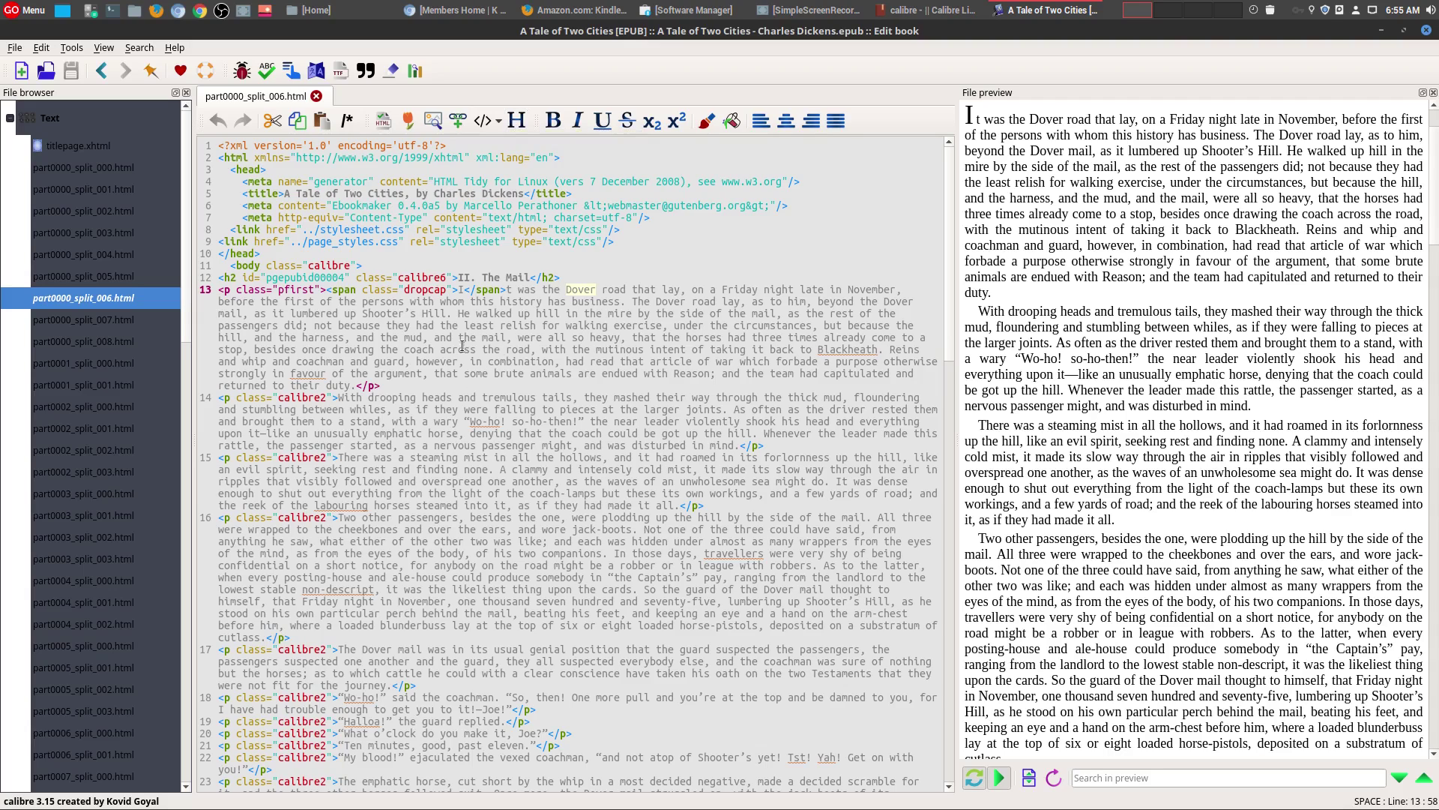
pyautogui.click(554, 121)
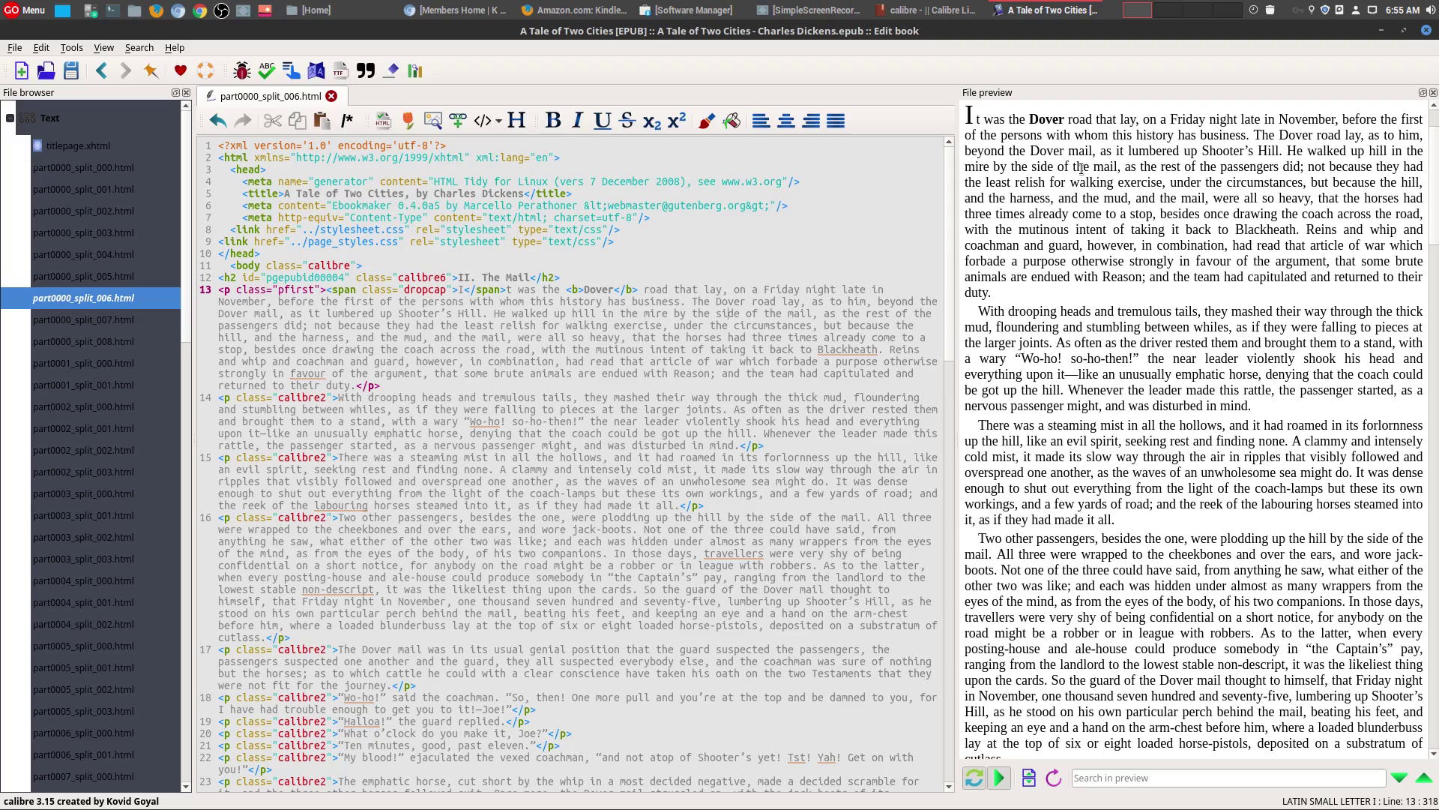
pyautogui.click(1066, 137)
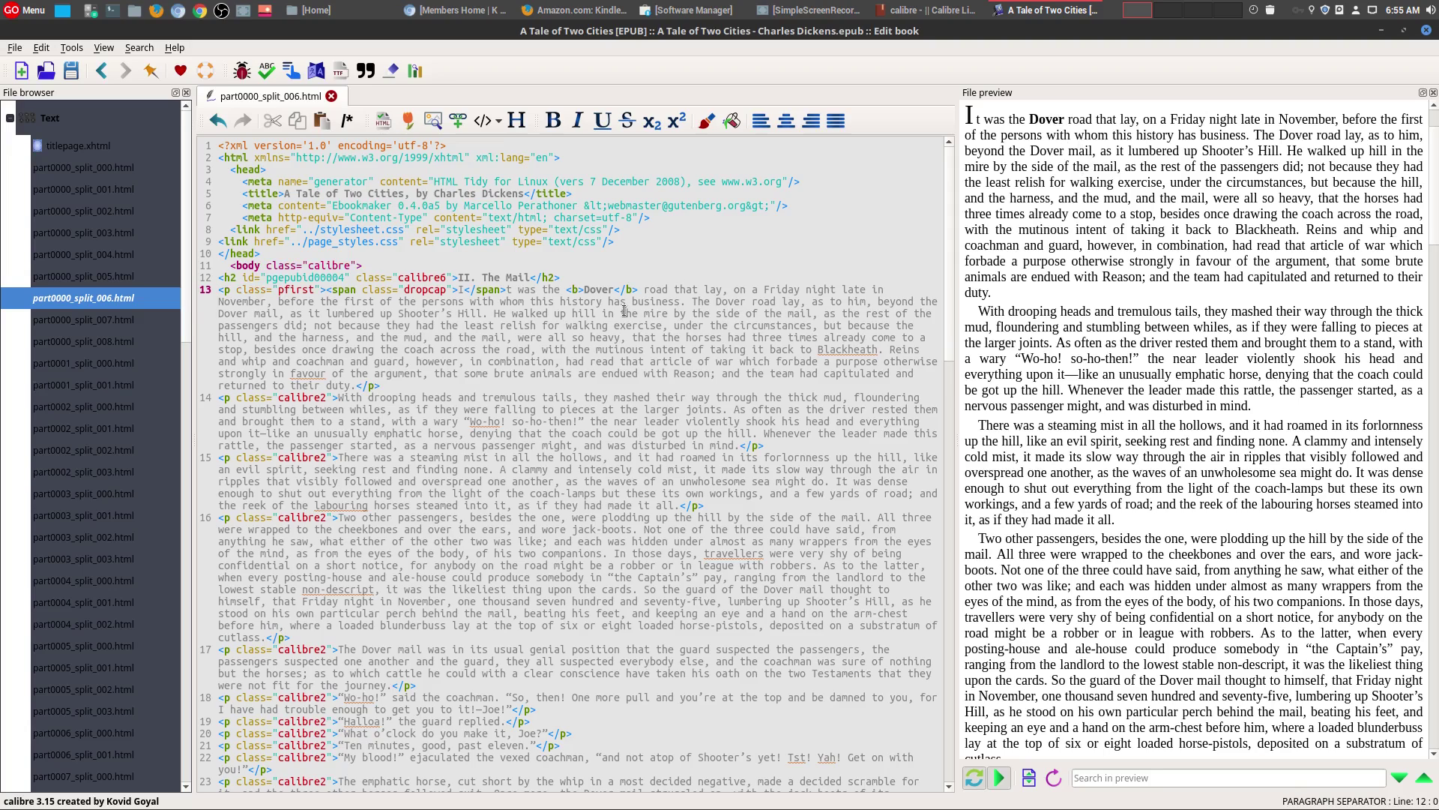
pyautogui.click(640, 289)
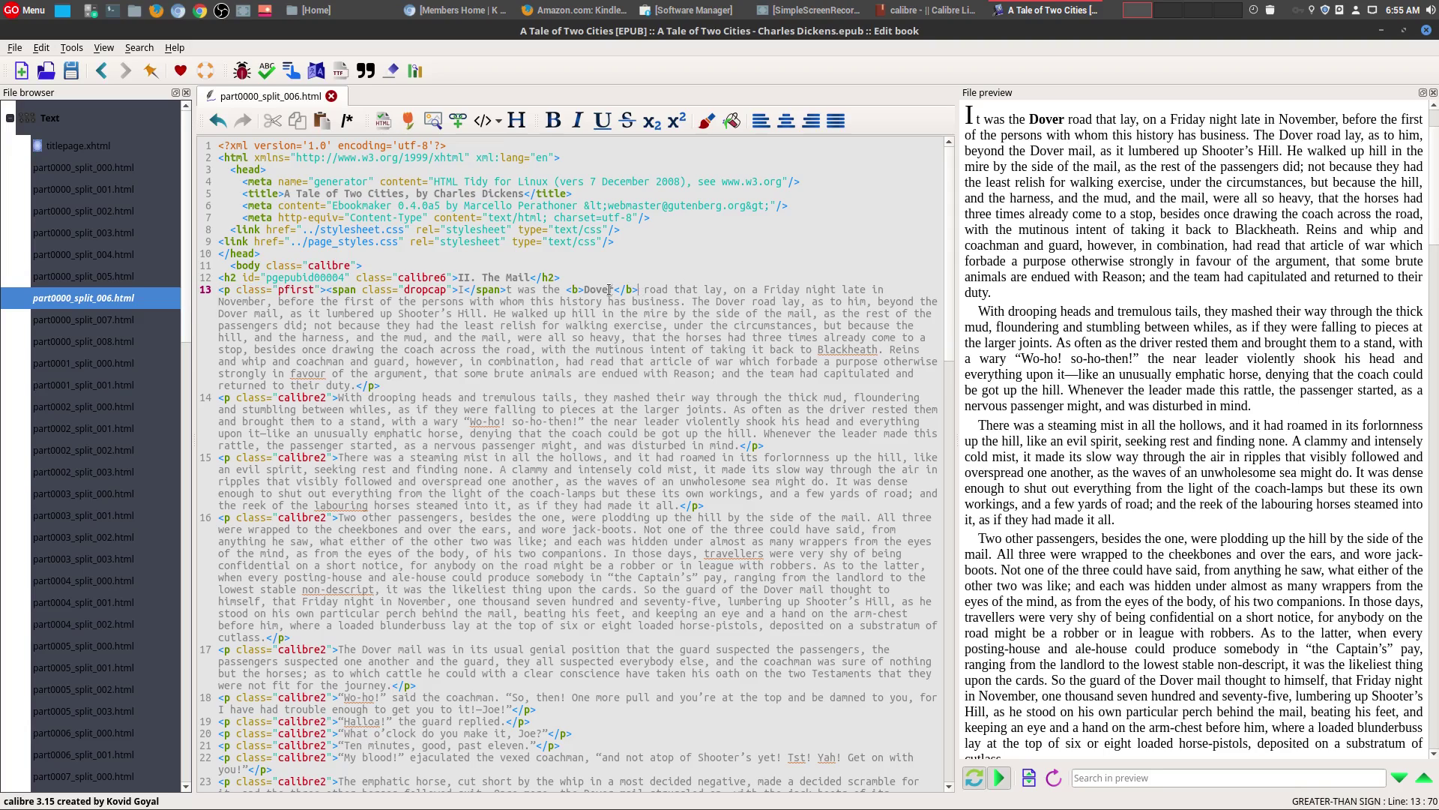
pyautogui.click(568, 289)
# Step: Scroll through the chapter's code to review the following paragraphs and dialogue
pyautogui.scroll(-5, 546, 375)
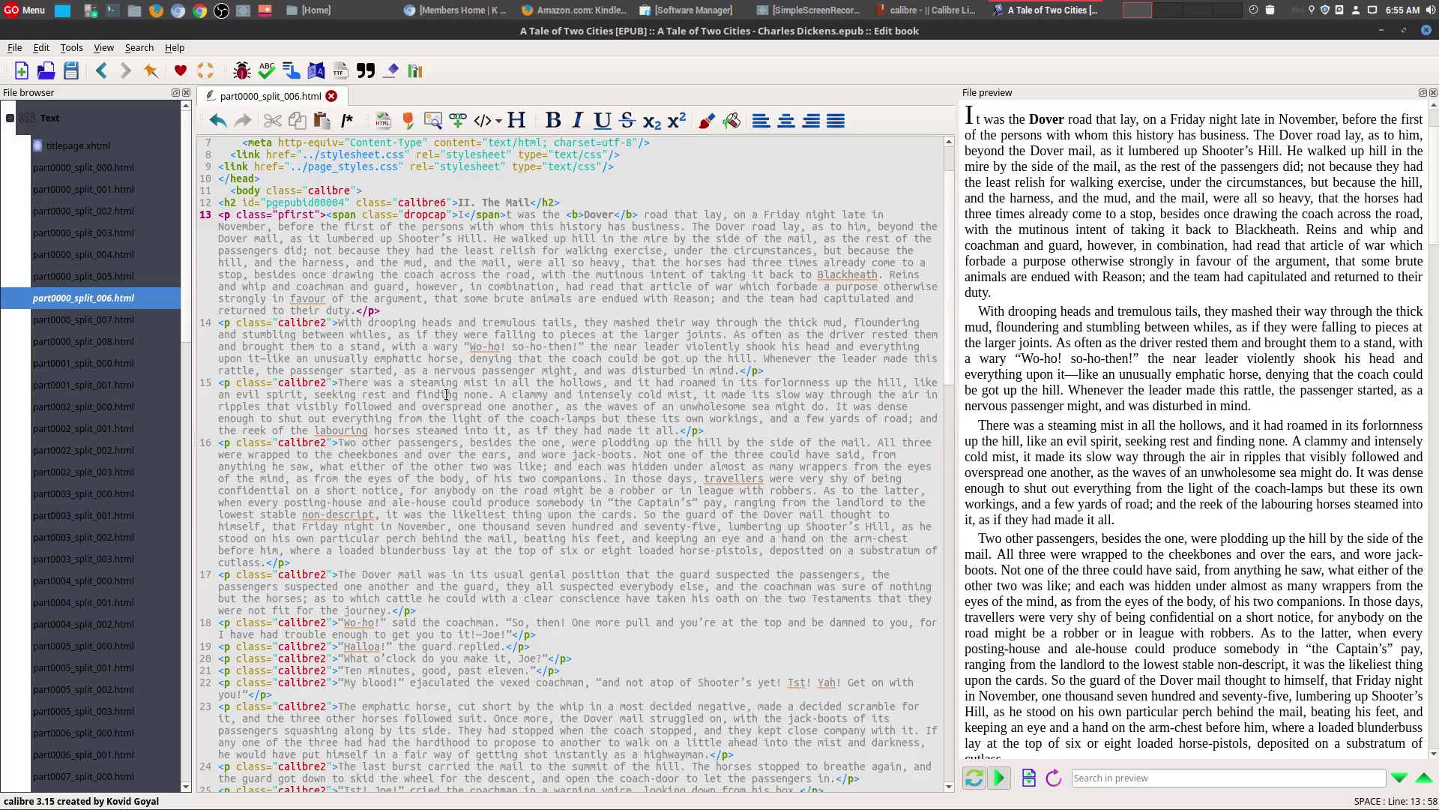
pyautogui.scroll(-3, 446, 395)
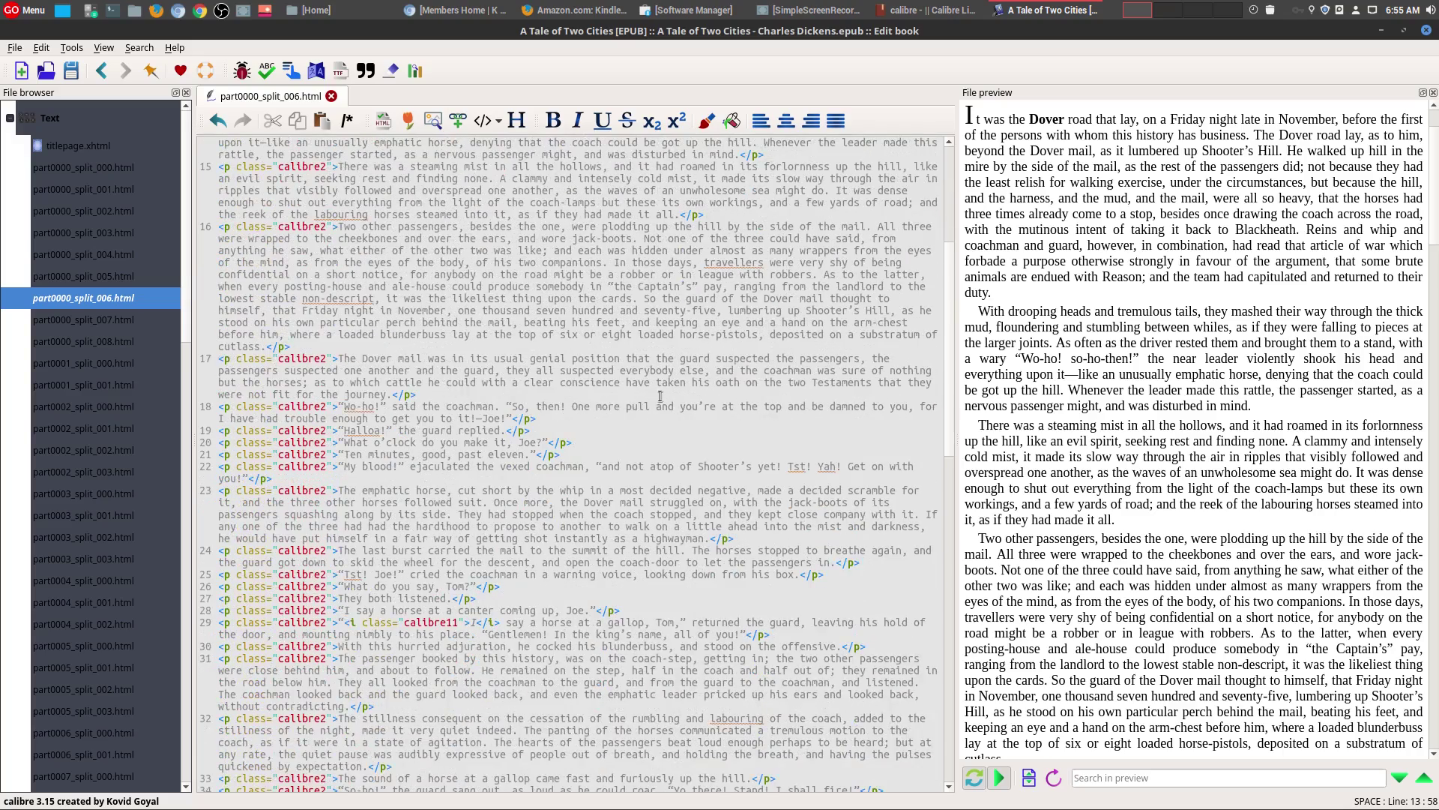
pyautogui.scroll(-3, 549, 381)
pyautogui.click(597, 420)
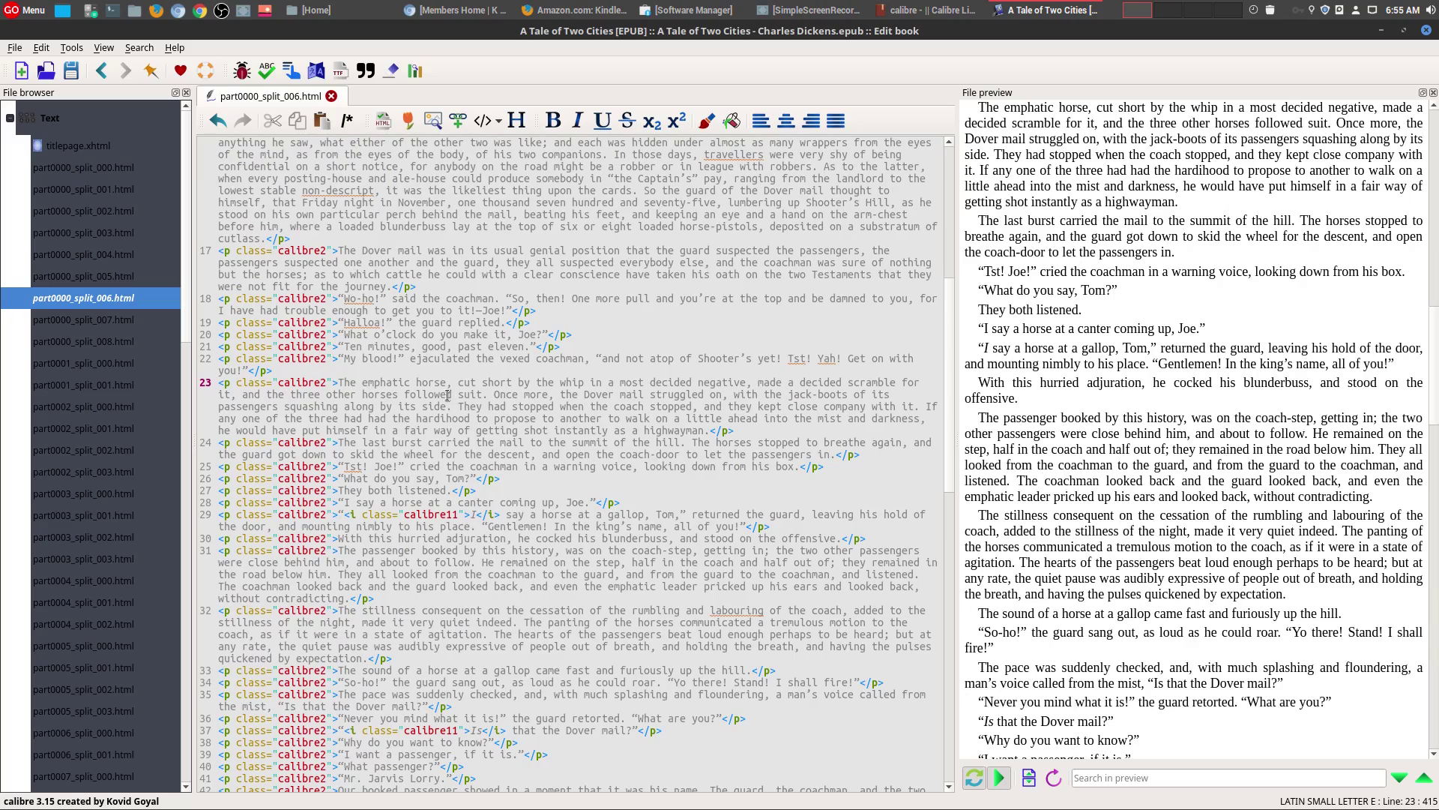
pyautogui.click(549, 334)
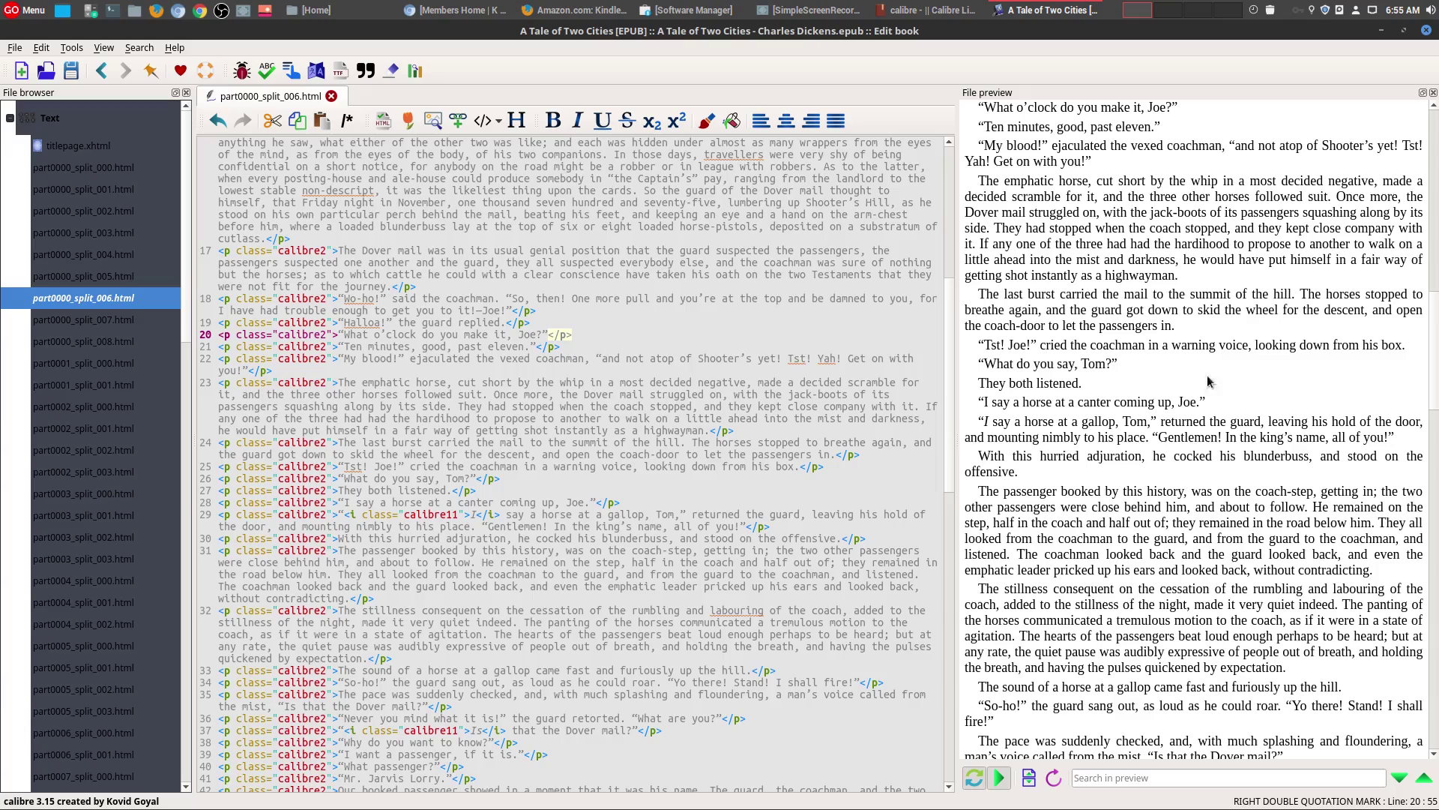
pyautogui.scroll(-11, 657, 401)
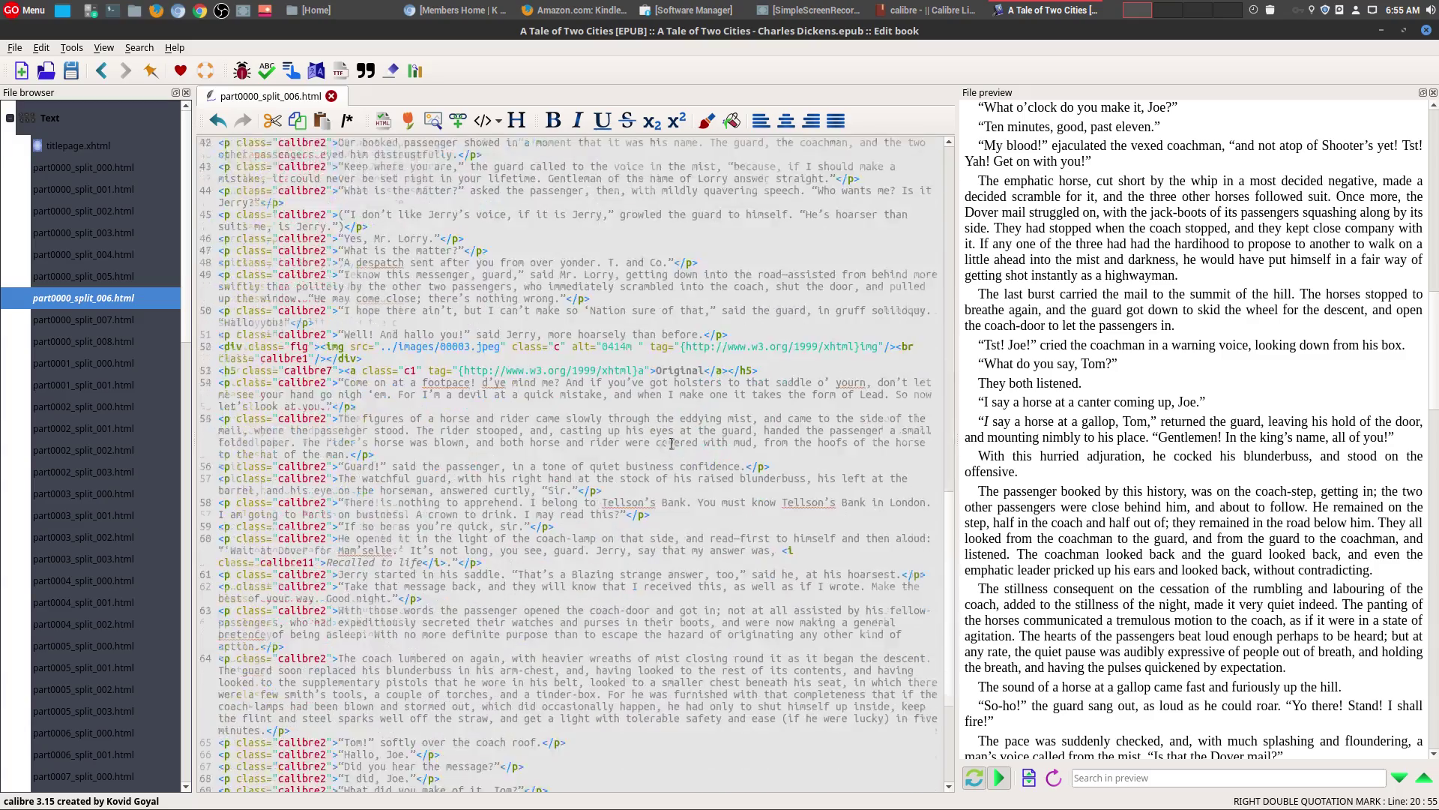
pyautogui.scroll(11, 664, 445)
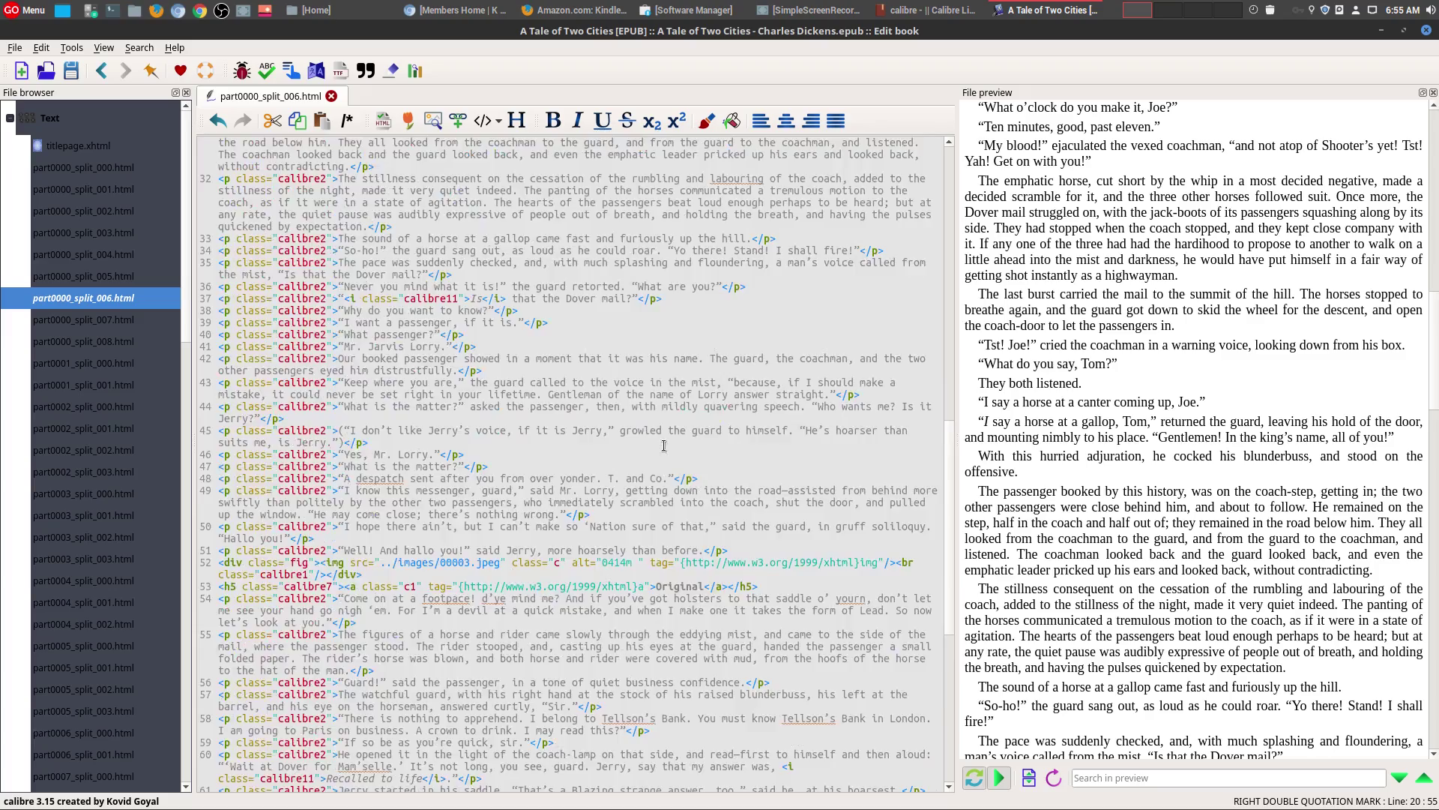
pyautogui.scroll(9, 664, 445)
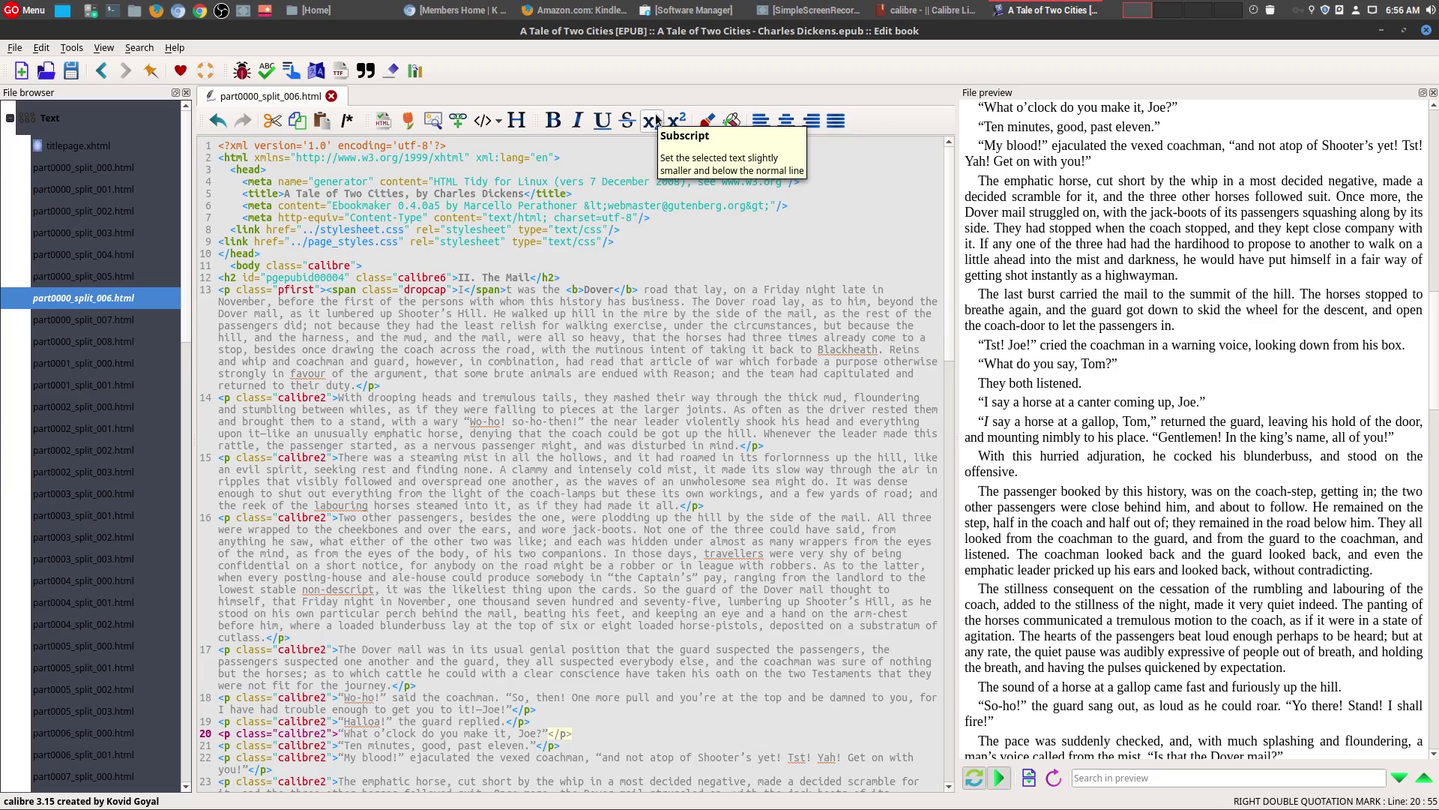
# Step: Add a 'My Geek Chapter' line below the II. The Mail heading and italicize it
pyautogui.click(644, 325)
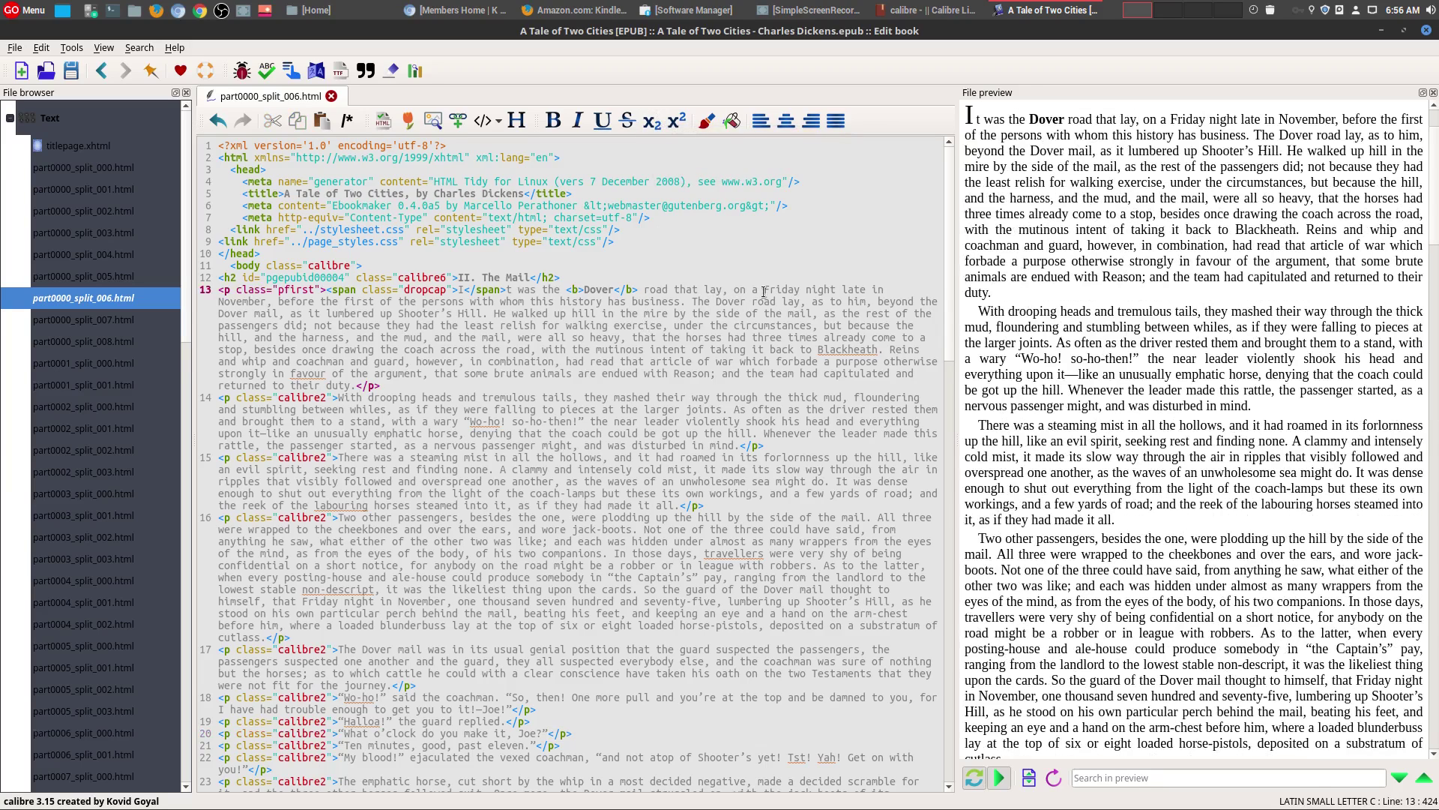
pyautogui.scroll(2, 1218, 288)
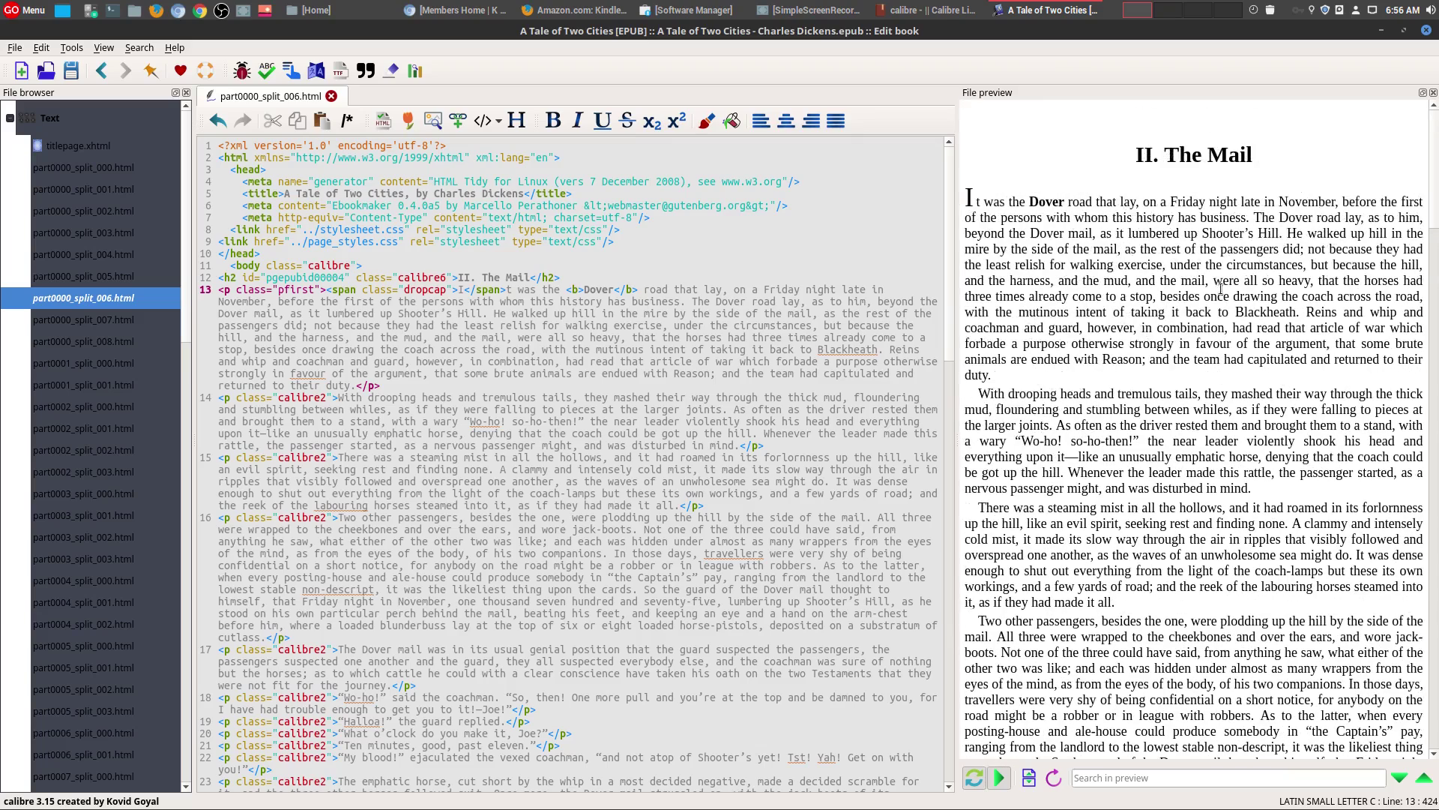
pyautogui.click(581, 277)
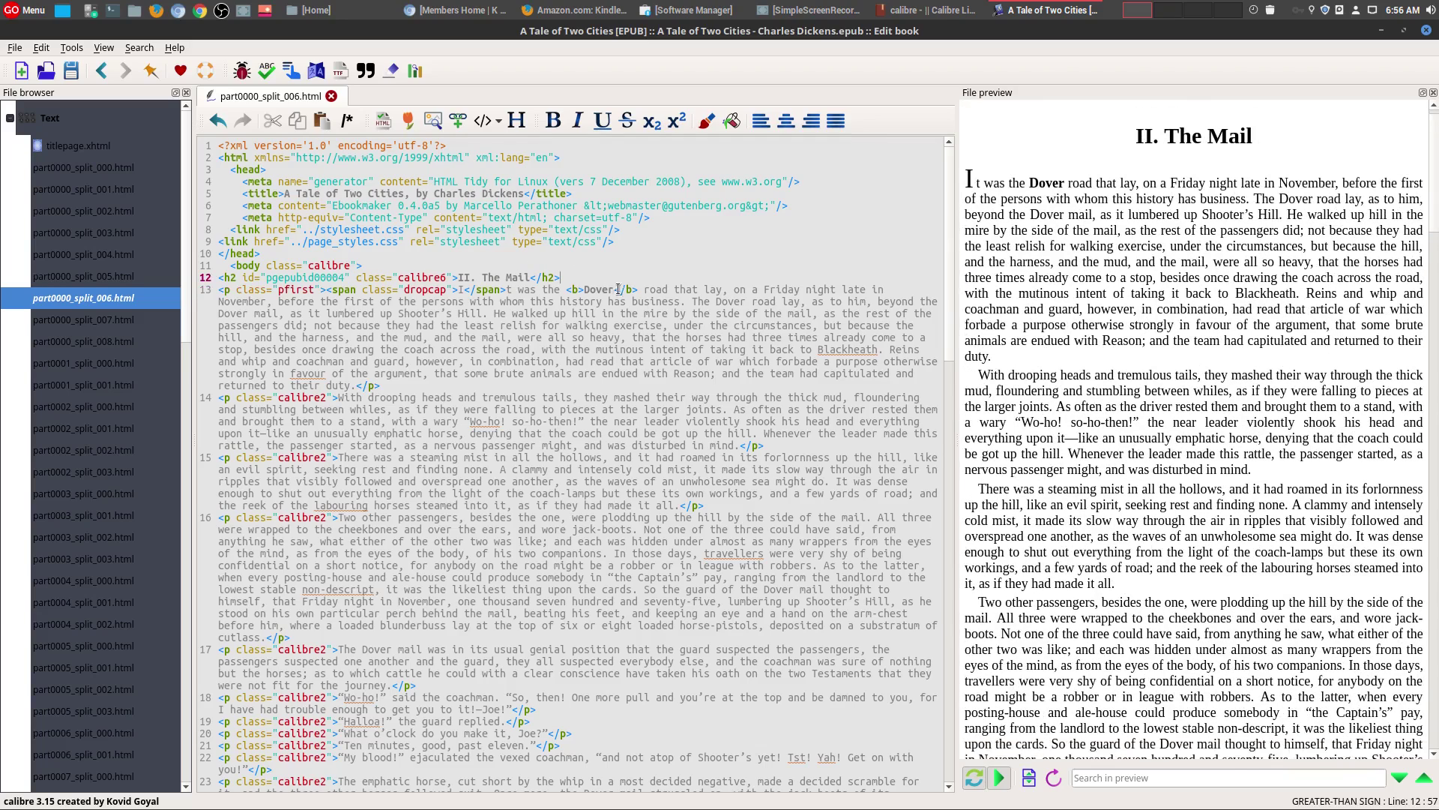
pyautogui.press('Return')
pyautogui.press('Return')
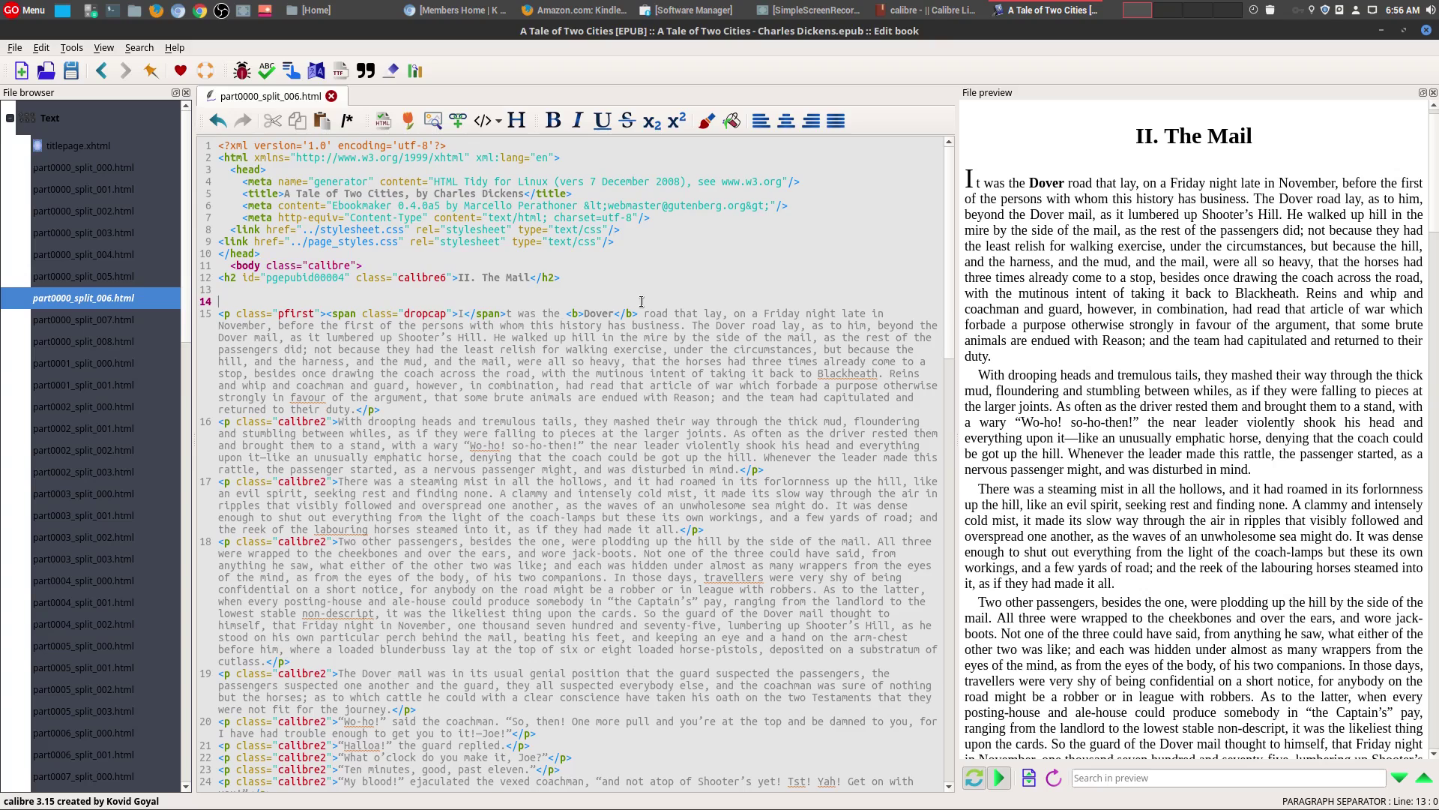
pyautogui.press('Return')
pyautogui.write('My Geek Chapter')
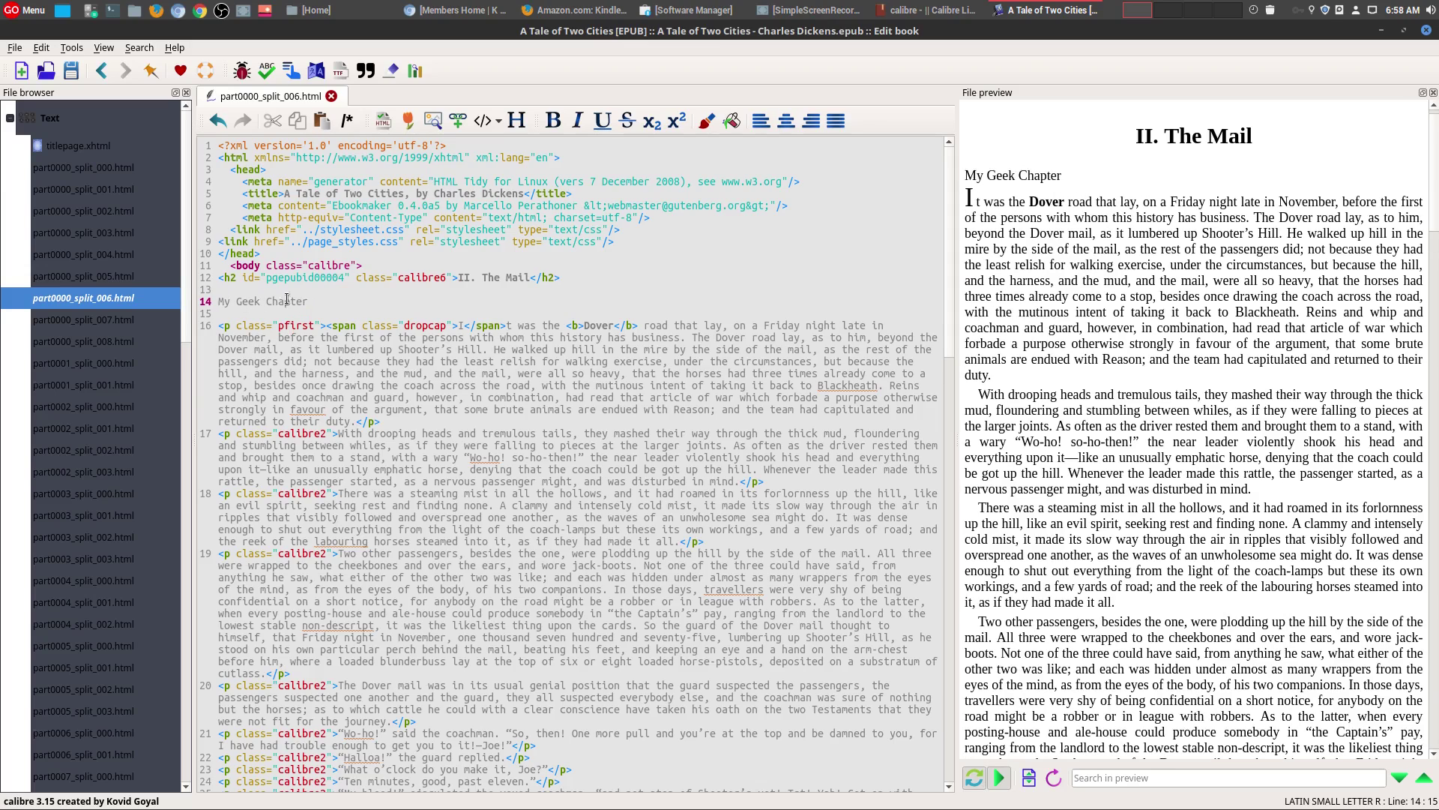
pyautogui.hotkey('shift', 'Left')
pyautogui.hotkey('shift', 'Left')
pyautogui.hotkey('shift', 'Left')
pyautogui.hotkey('shift', 'Left')
pyautogui.hotkey('shift', 'Left')
pyautogui.hotkey('shift', 'Left')
pyautogui.hotkey('shift', 'Left')
pyautogui.hotkey('shift', 'Left')
pyautogui.hotkey('shift', 'Left')
pyautogui.hotkey('shift', 'Left')
pyautogui.hotkey('shift', 'Left')
pyautogui.hotkey('shift', 'Left')
pyautogui.hotkey('shift', 'Left')
pyautogui.hotkey('shift', 'Left')
pyautogui.hotkey('shift', 'Left')
pyautogui.hotkey('shift', 'Left')
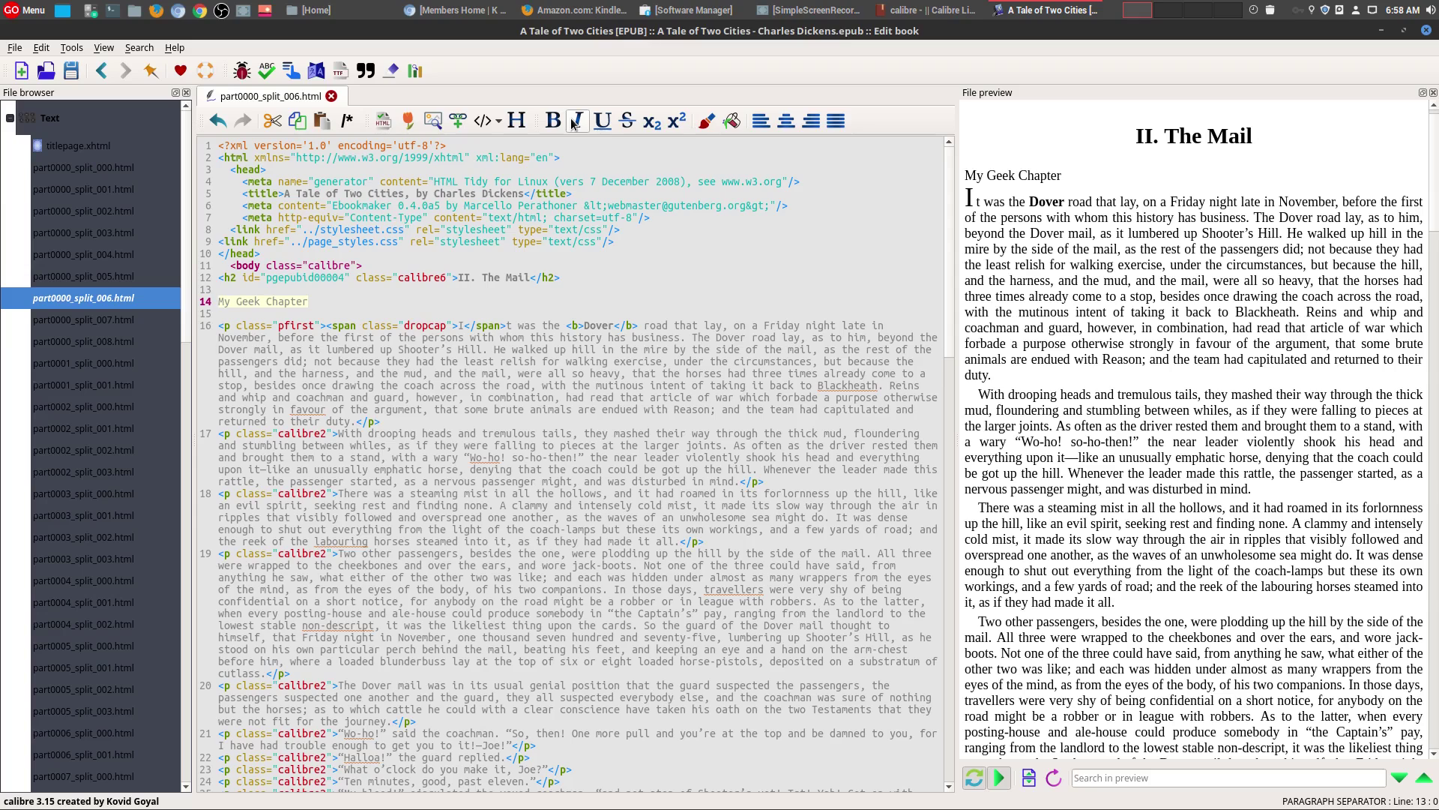
pyautogui.click(576, 122)
pyautogui.click(383, 310)
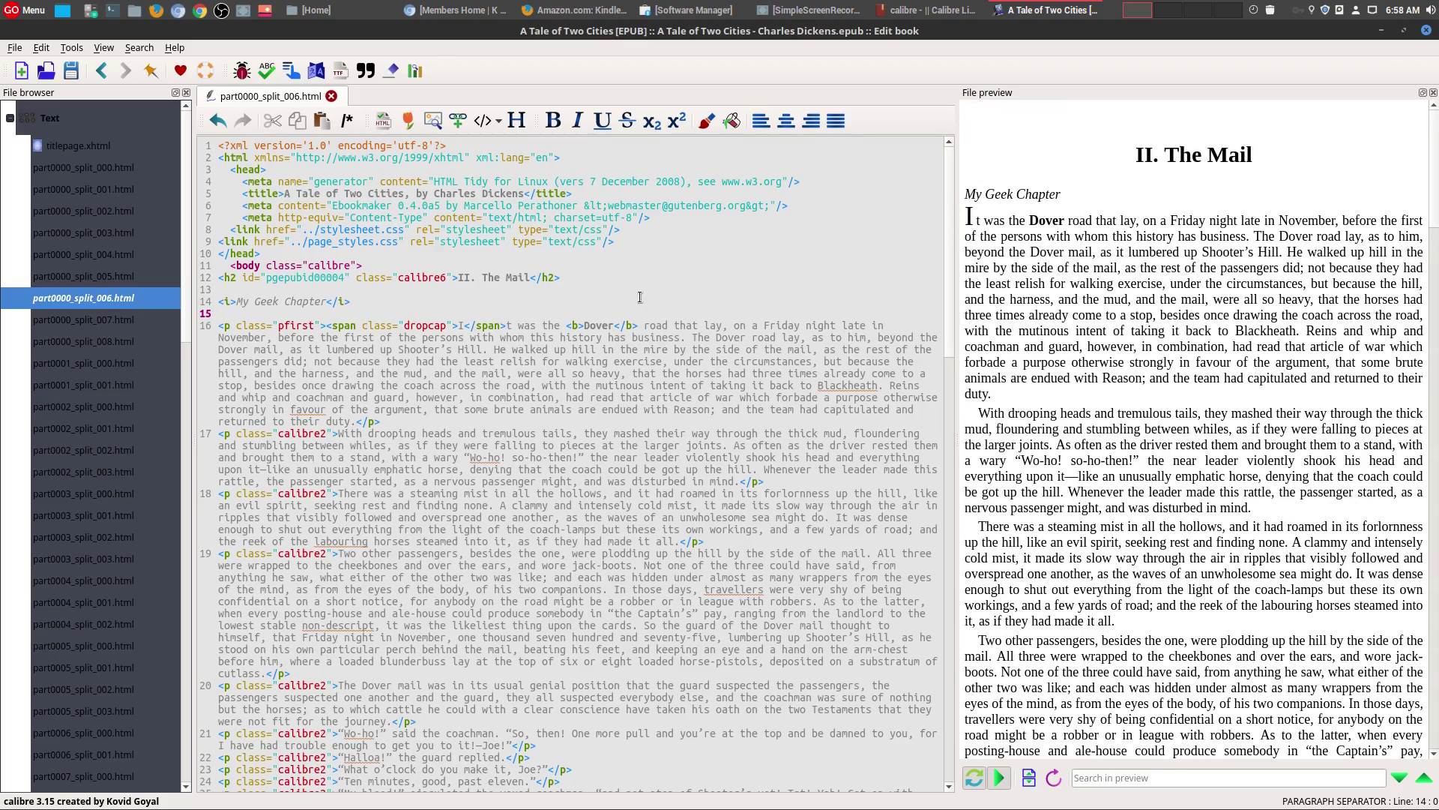
pyautogui.scroll(-8, 684, 324)
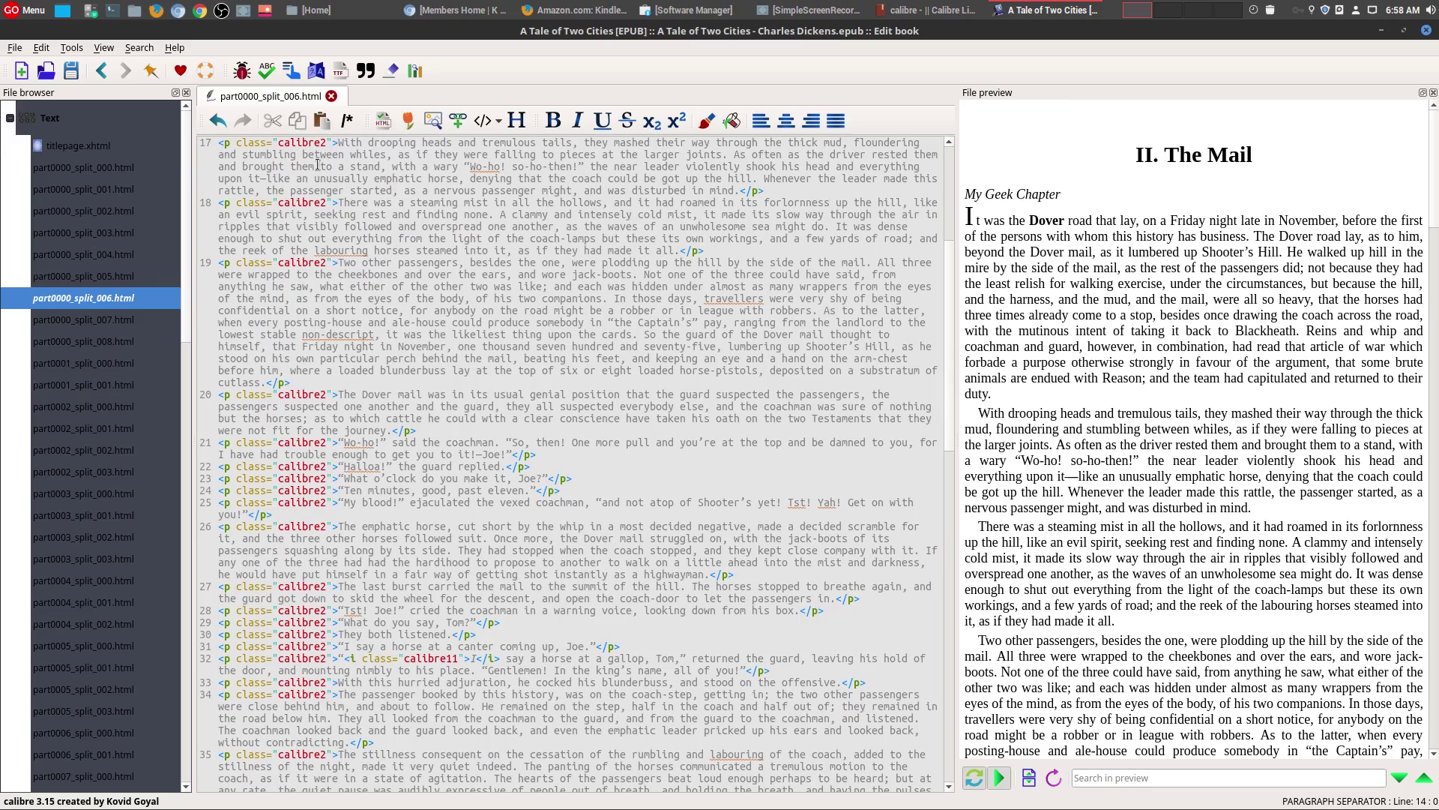
pyautogui.moveTo(190, 171); pyautogui.dragTo(191, 386)
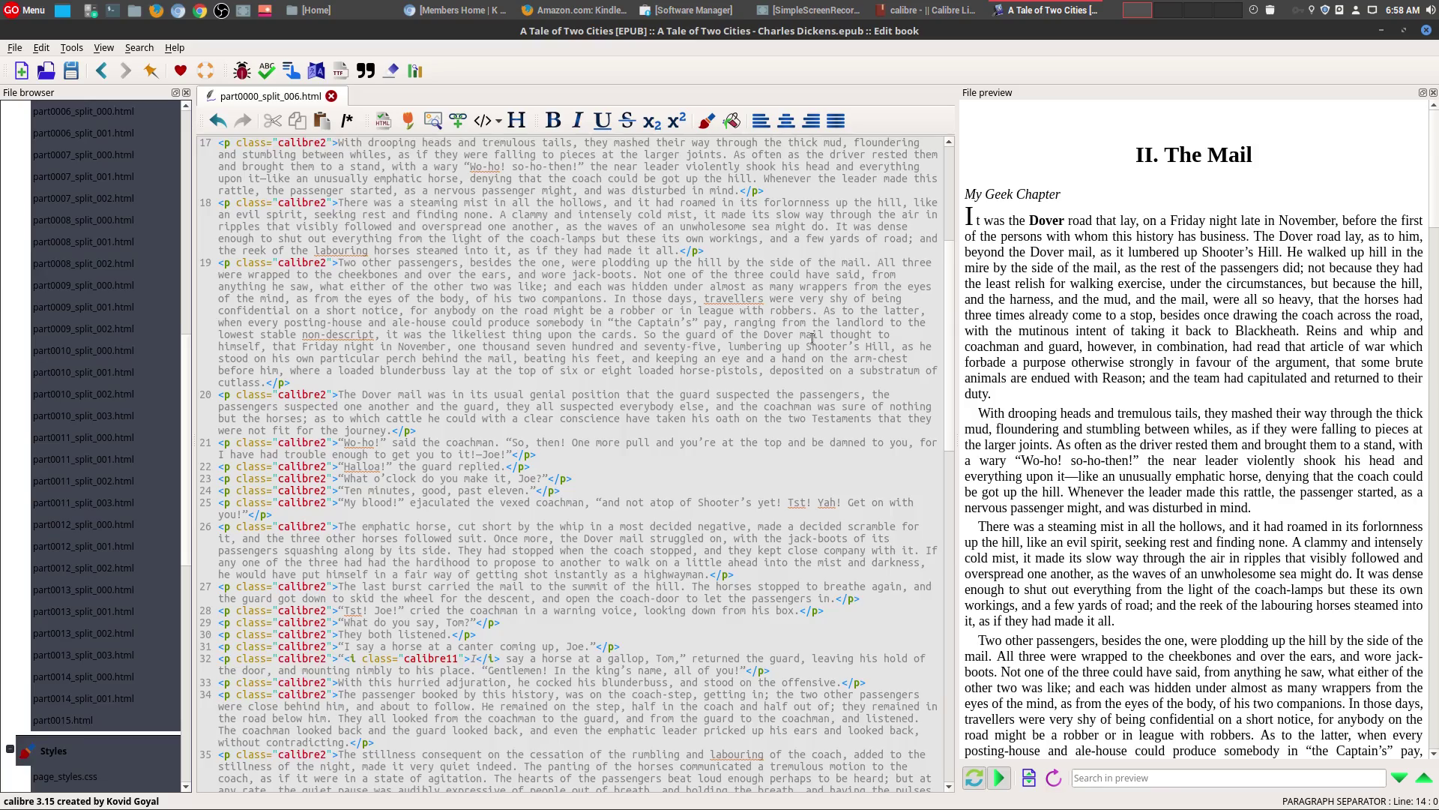
pyautogui.scroll(-9, 694, 299)
pyautogui.scroll(15, 623, 302)
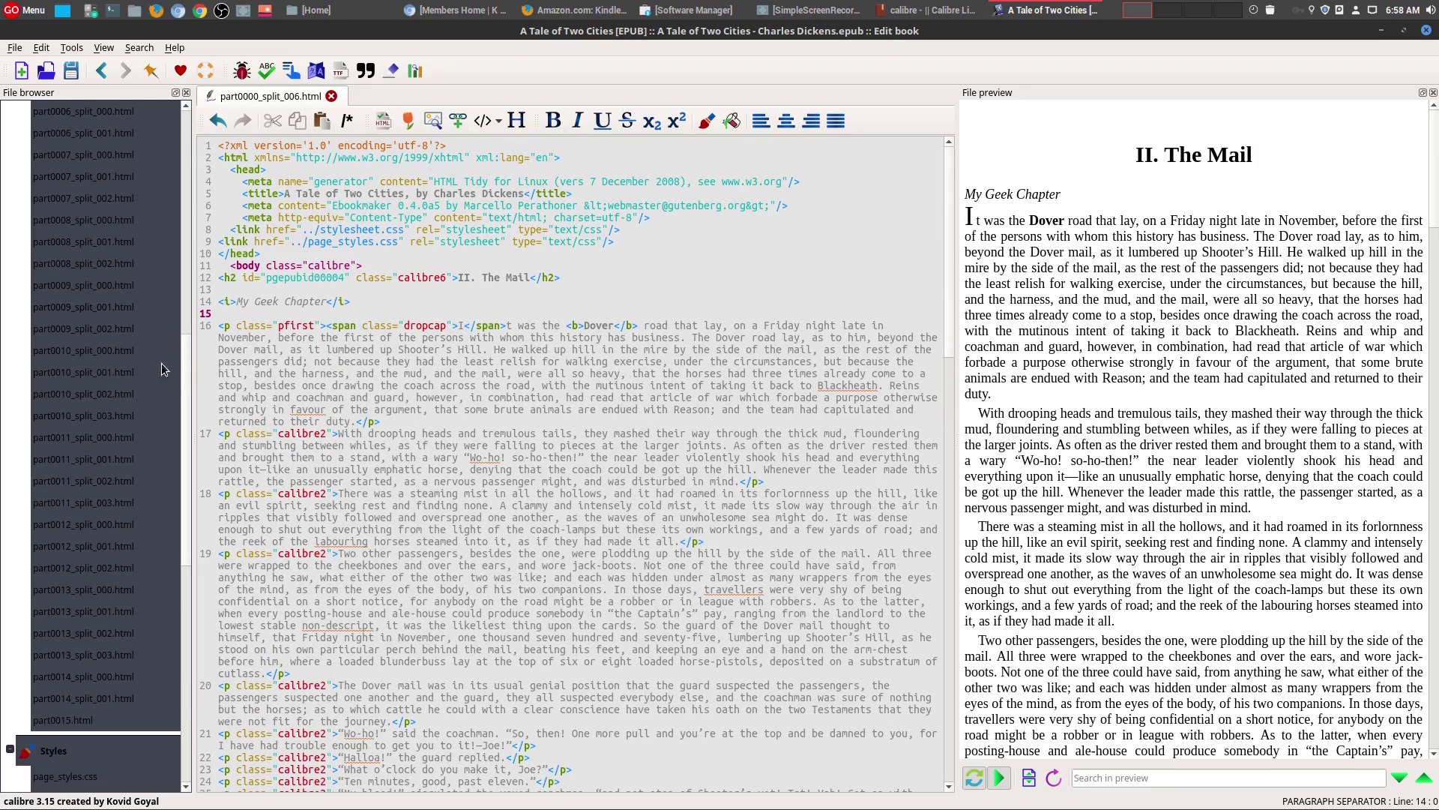
pyautogui.scroll(-5, 135, 397)
pyautogui.scroll(-3, 135, 398)
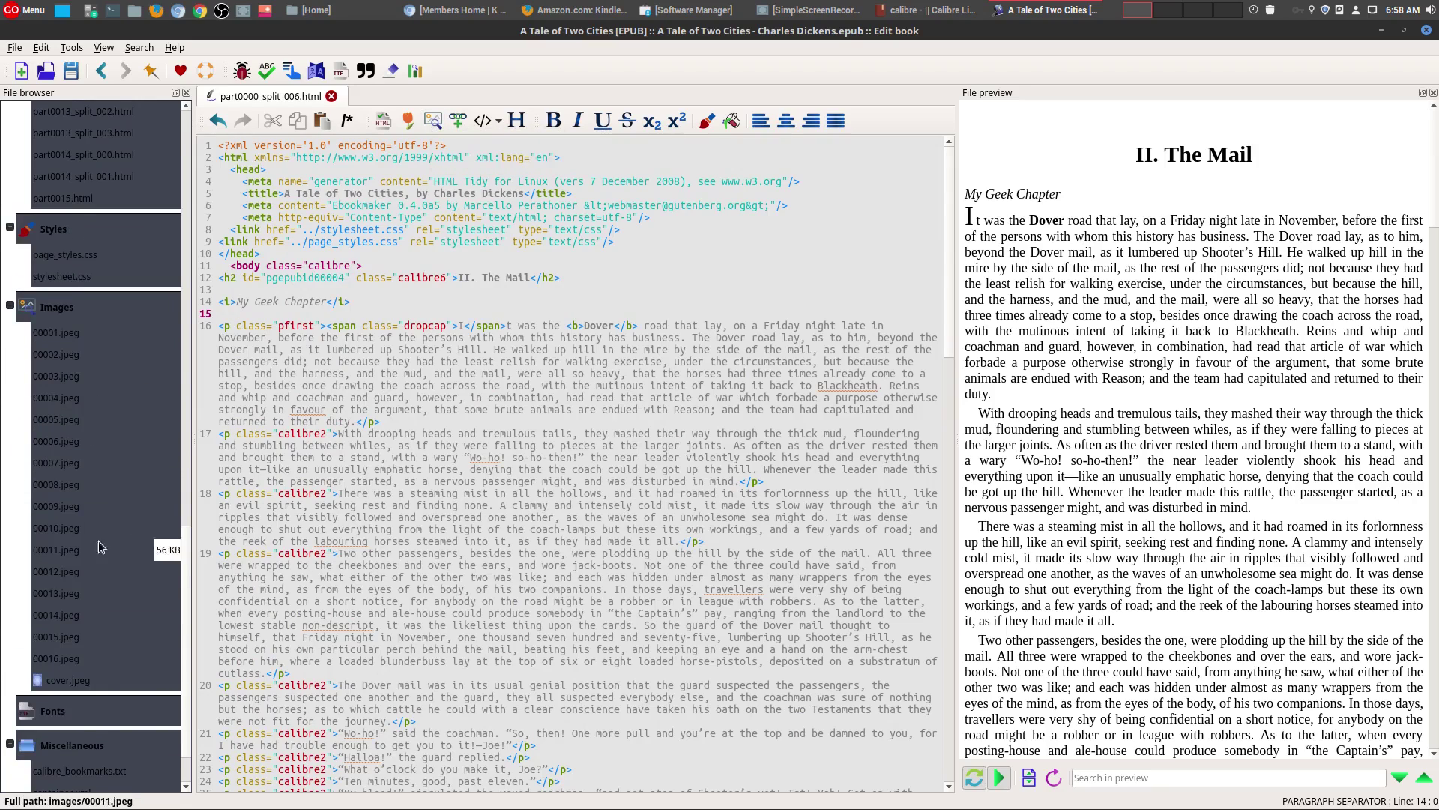
pyautogui.click(56, 337)
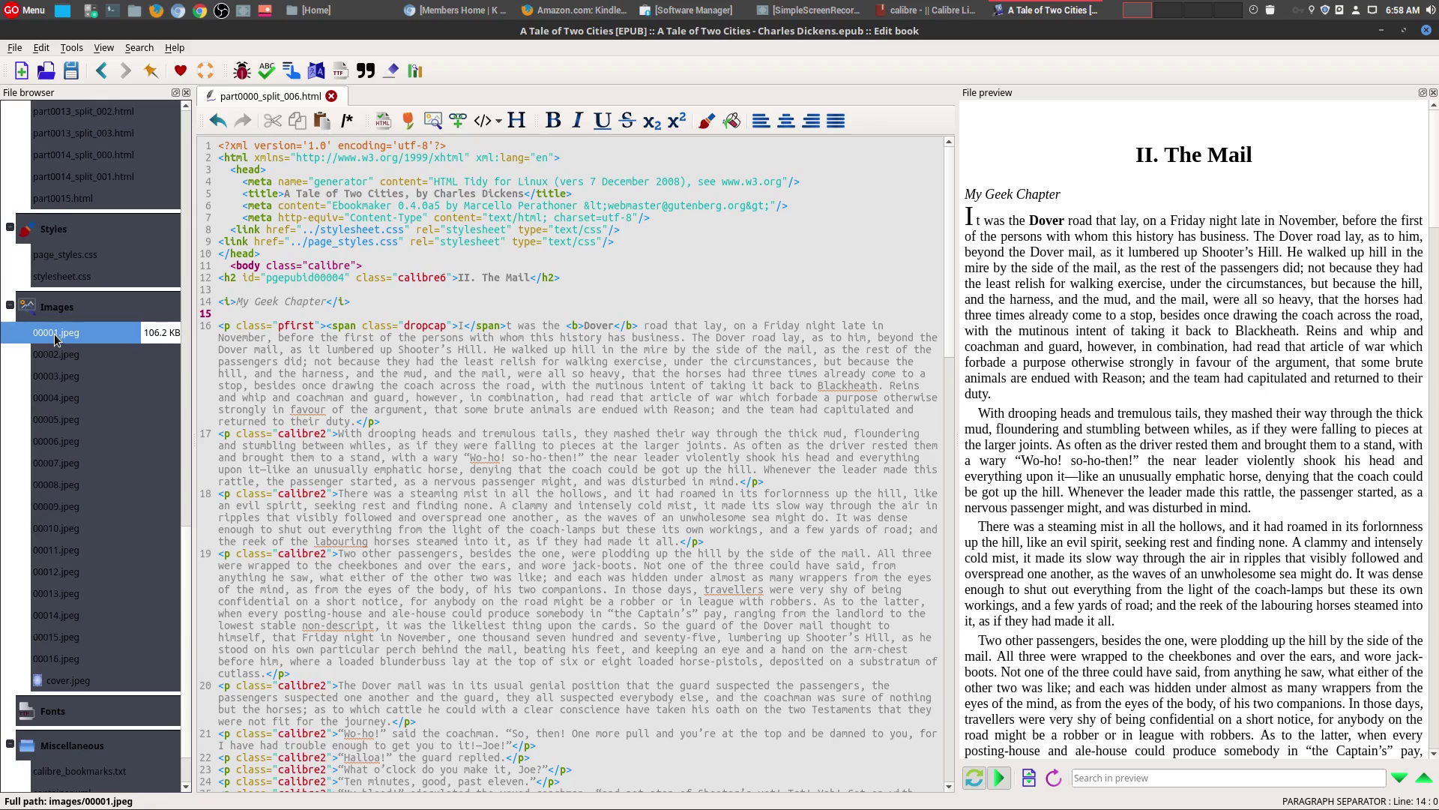
pyautogui.doubleClick(61, 405)
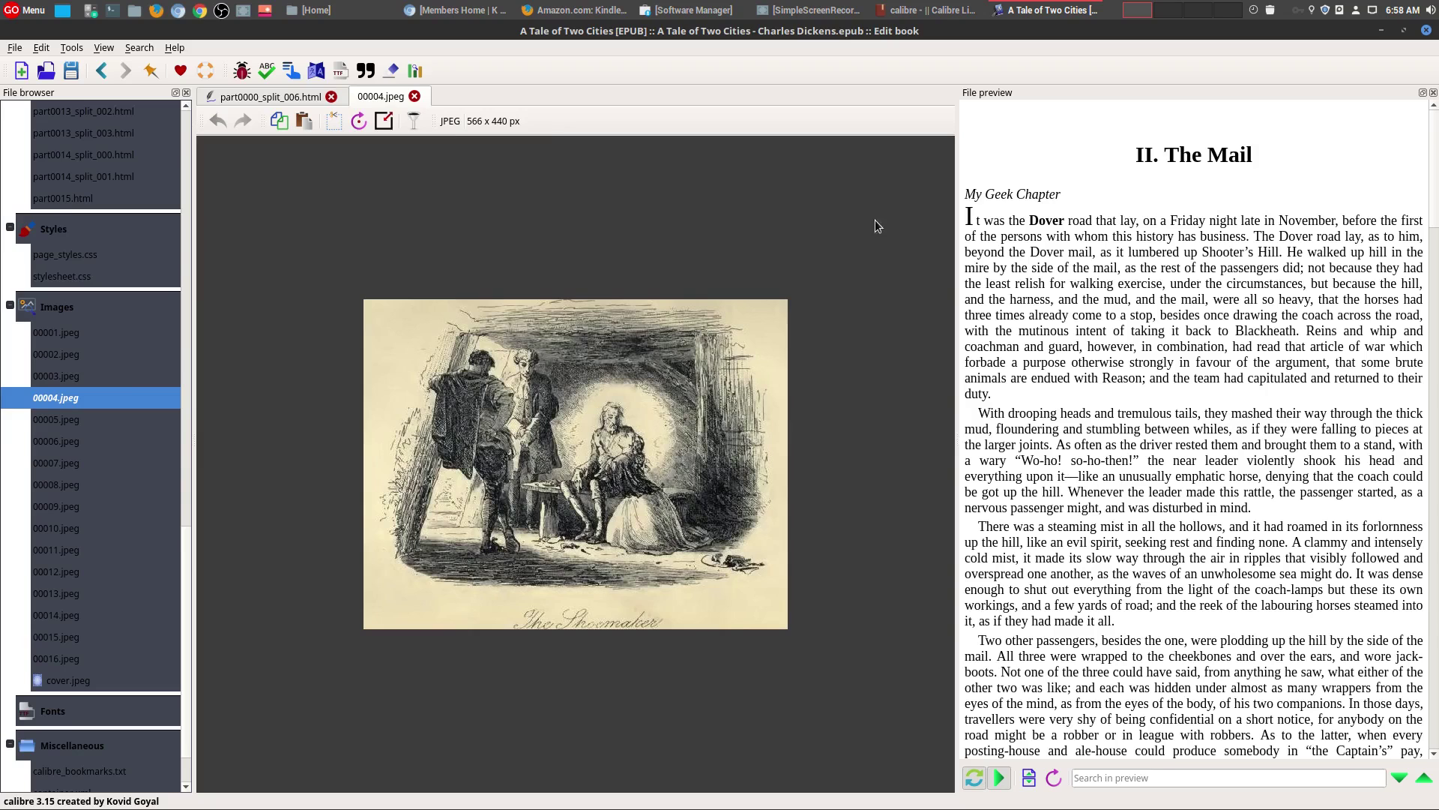
pyautogui.click(414, 96)
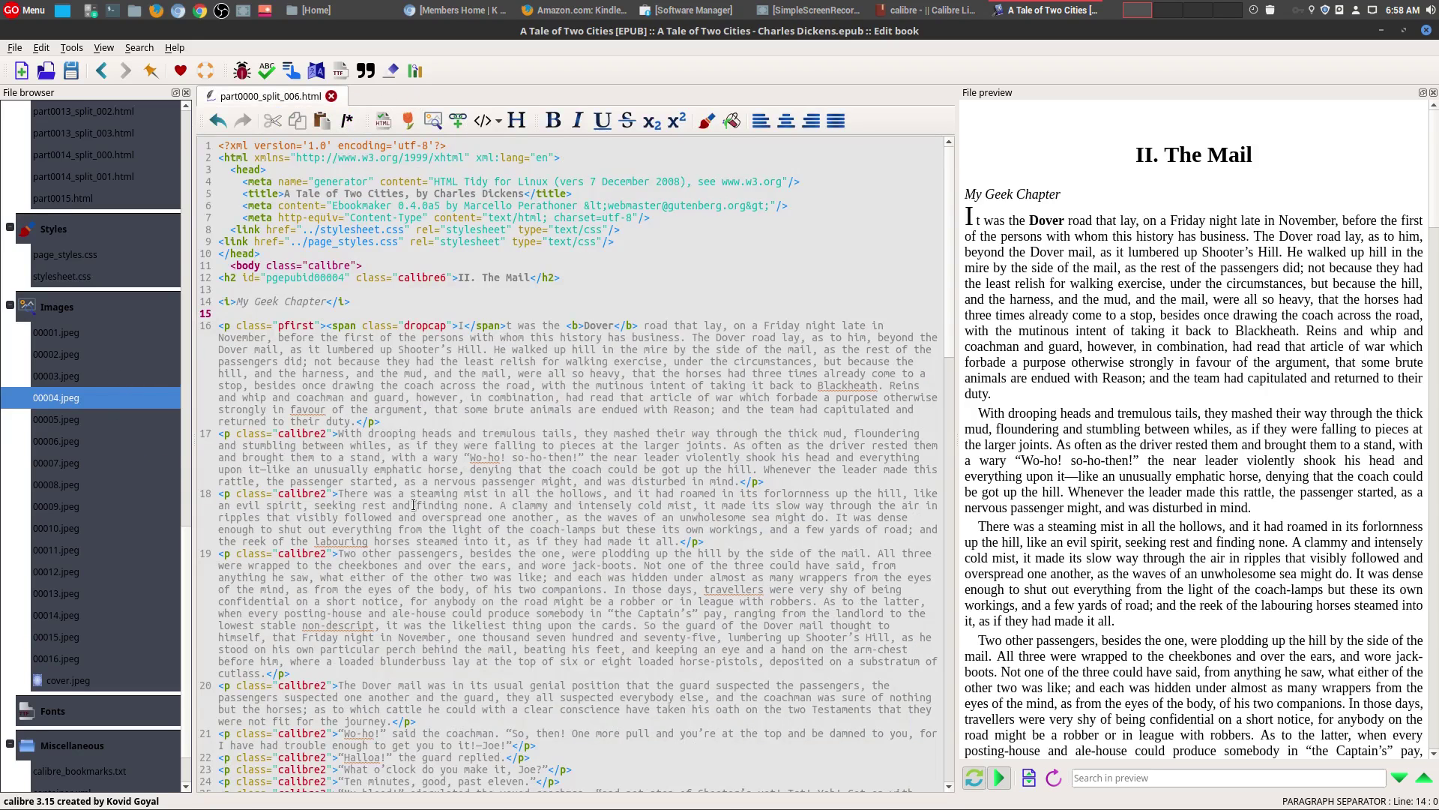
pyautogui.scroll(3, 98, 719)
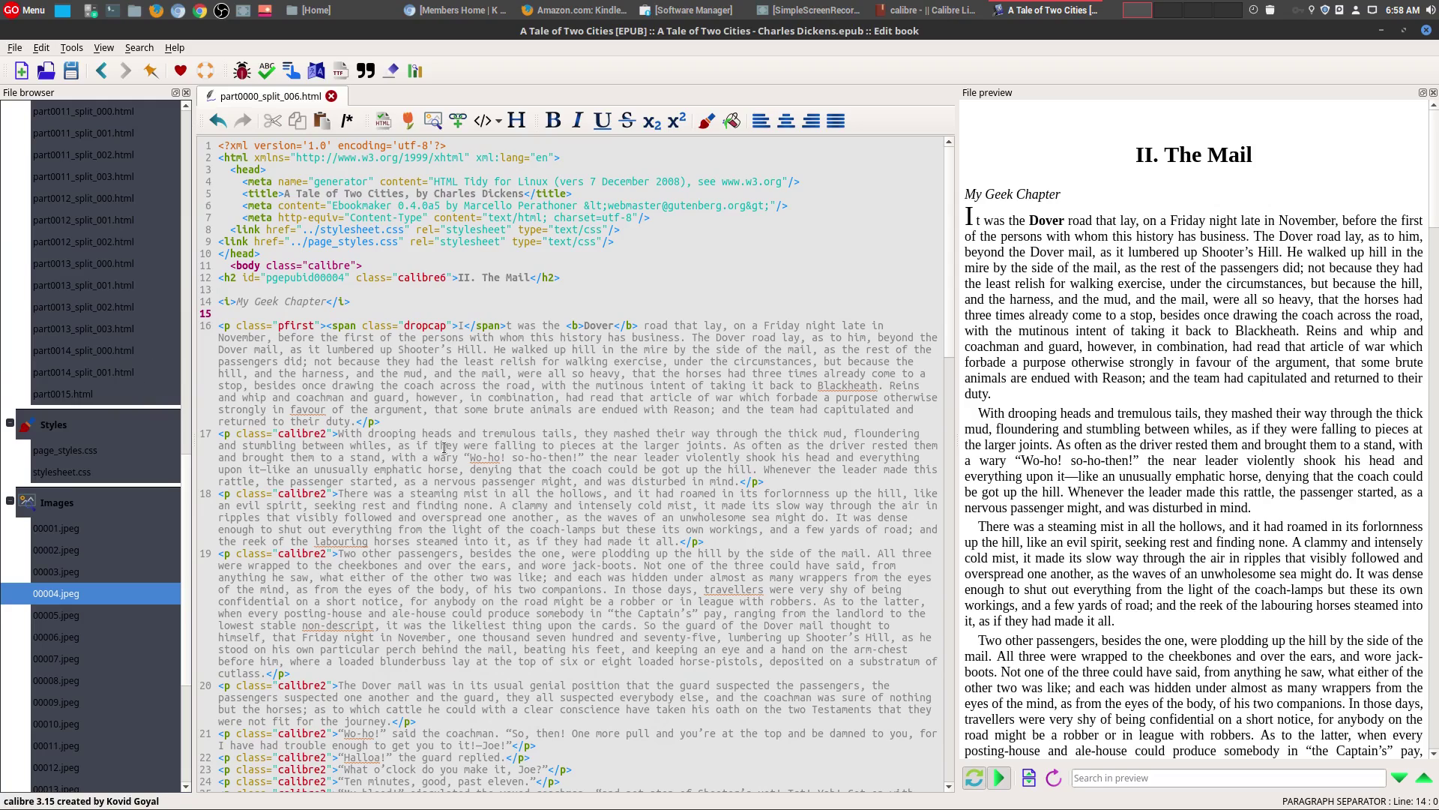
pyautogui.click(731, 245)
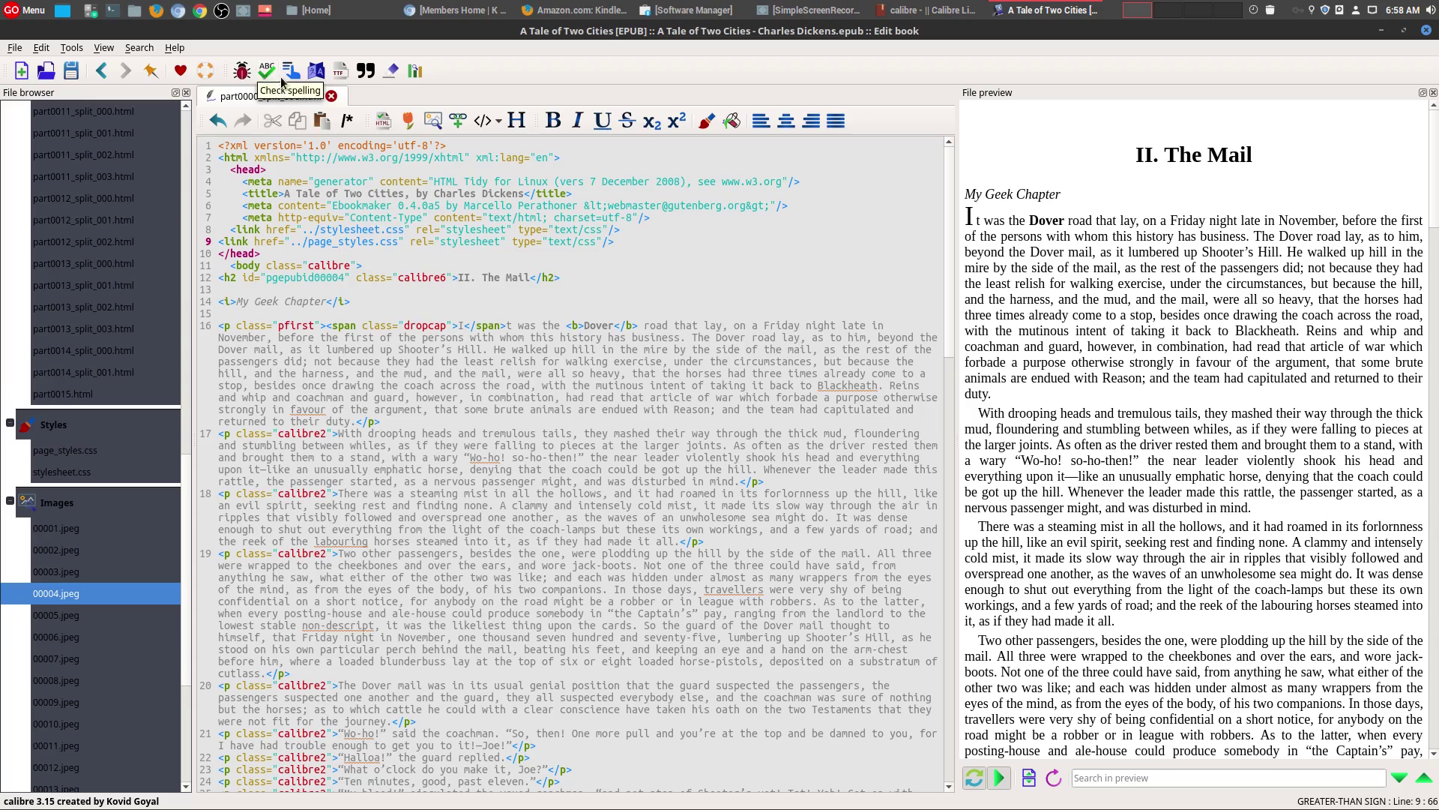
# Step: Glance at the special character picker and the book report, then minimize the editor
pyautogui.click(315, 72)
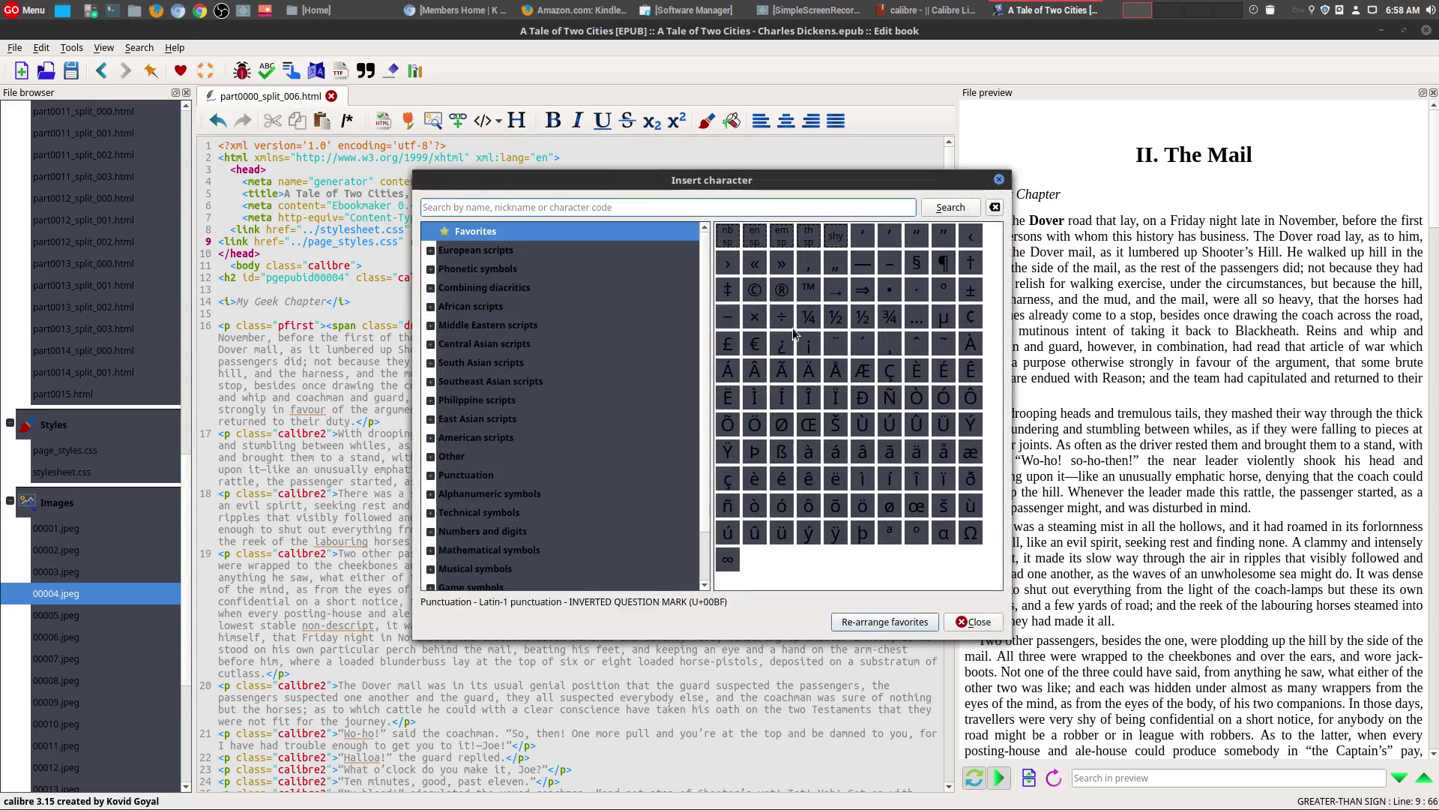
pyautogui.click(999, 180)
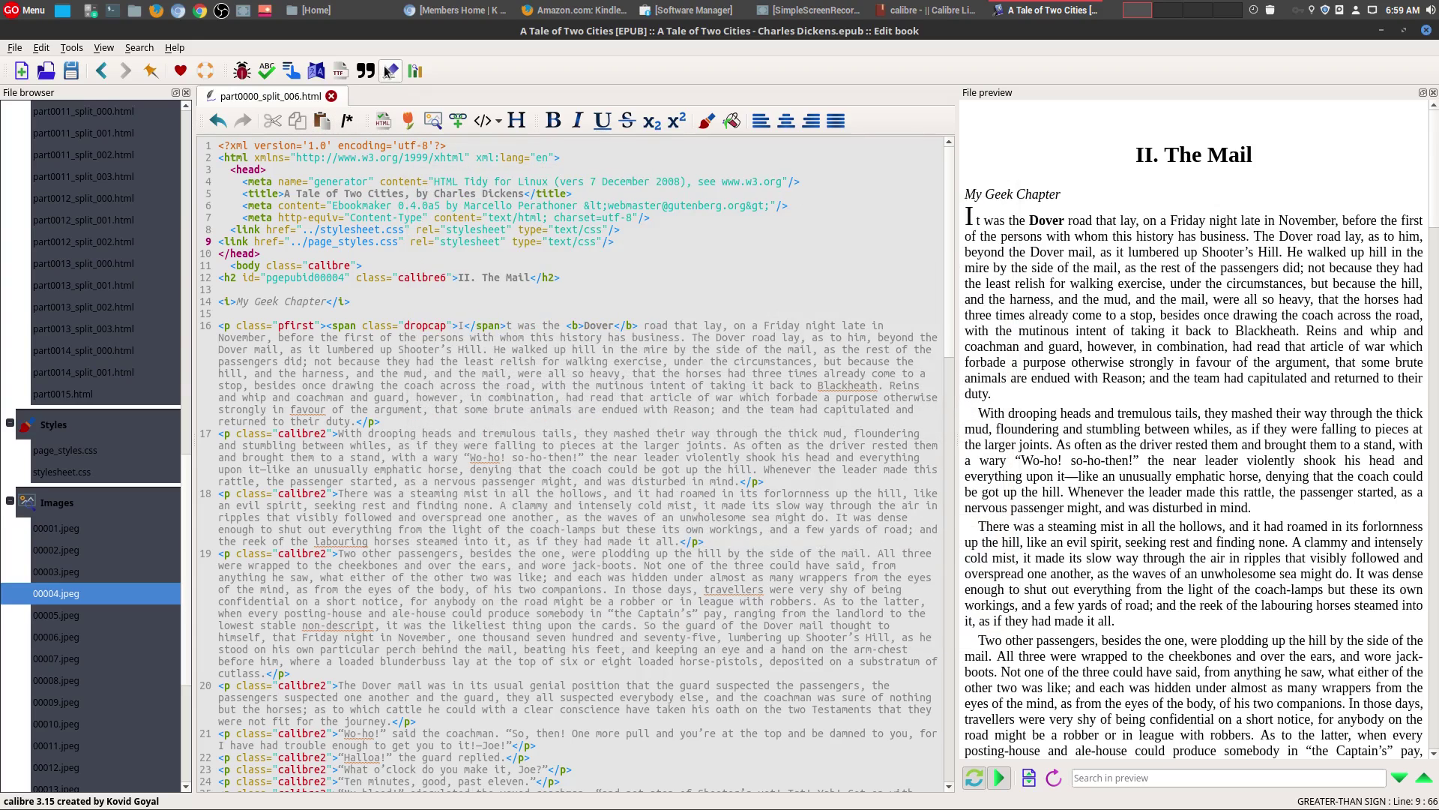
pyautogui.click(411, 71)
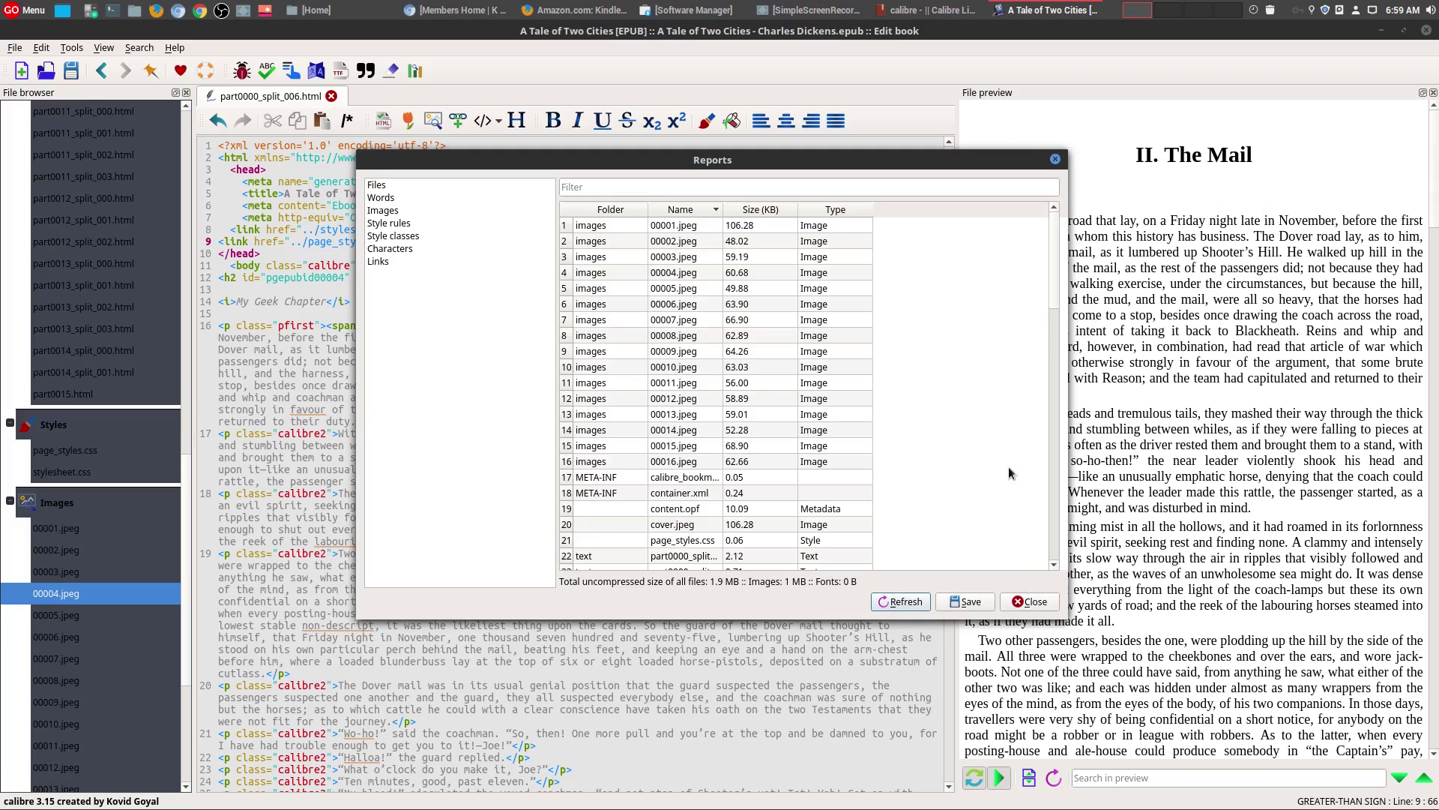
pyautogui.scroll(-8, 721, 402)
pyautogui.scroll(3, 721, 403)
pyautogui.click(1056, 159)
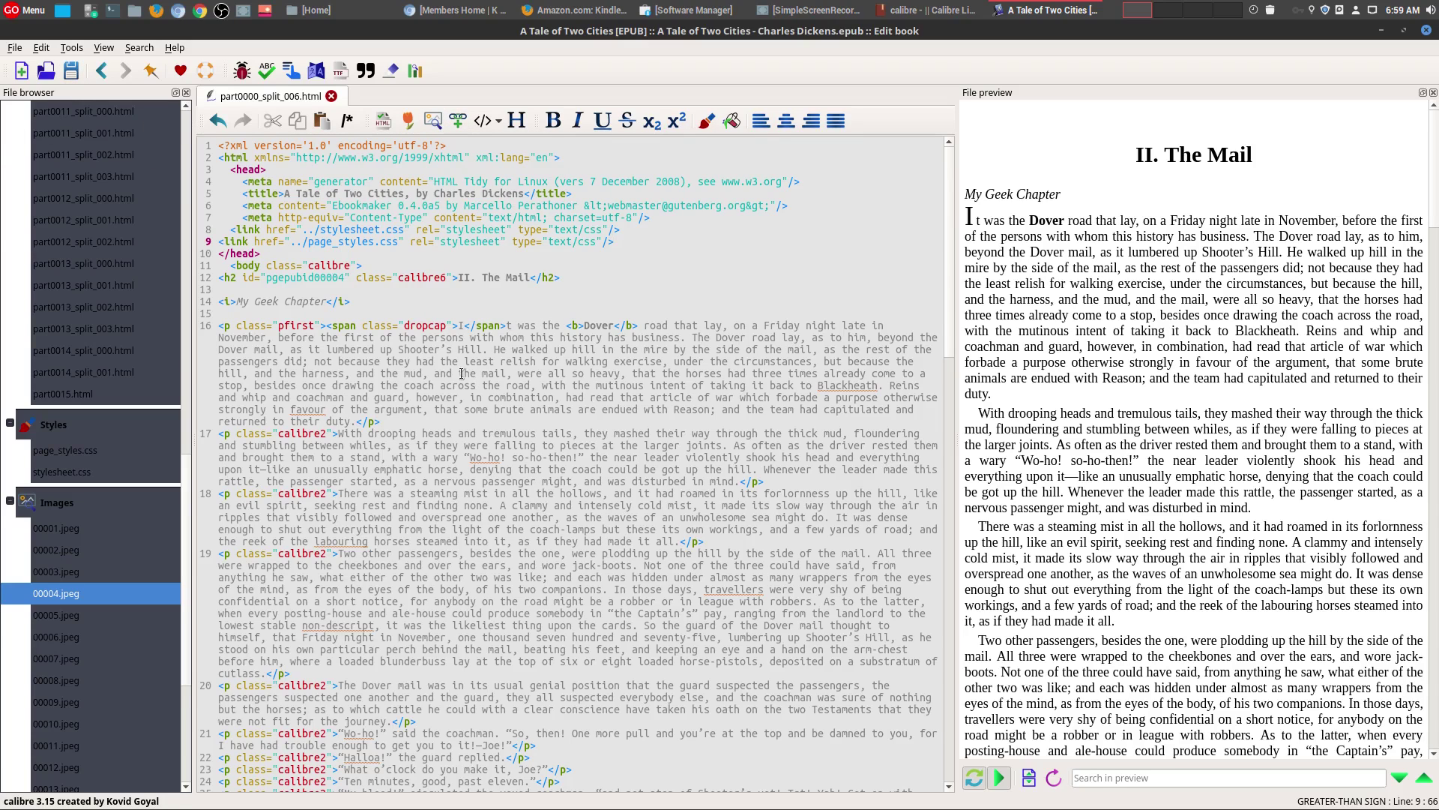
pyautogui.click(1383, 31)
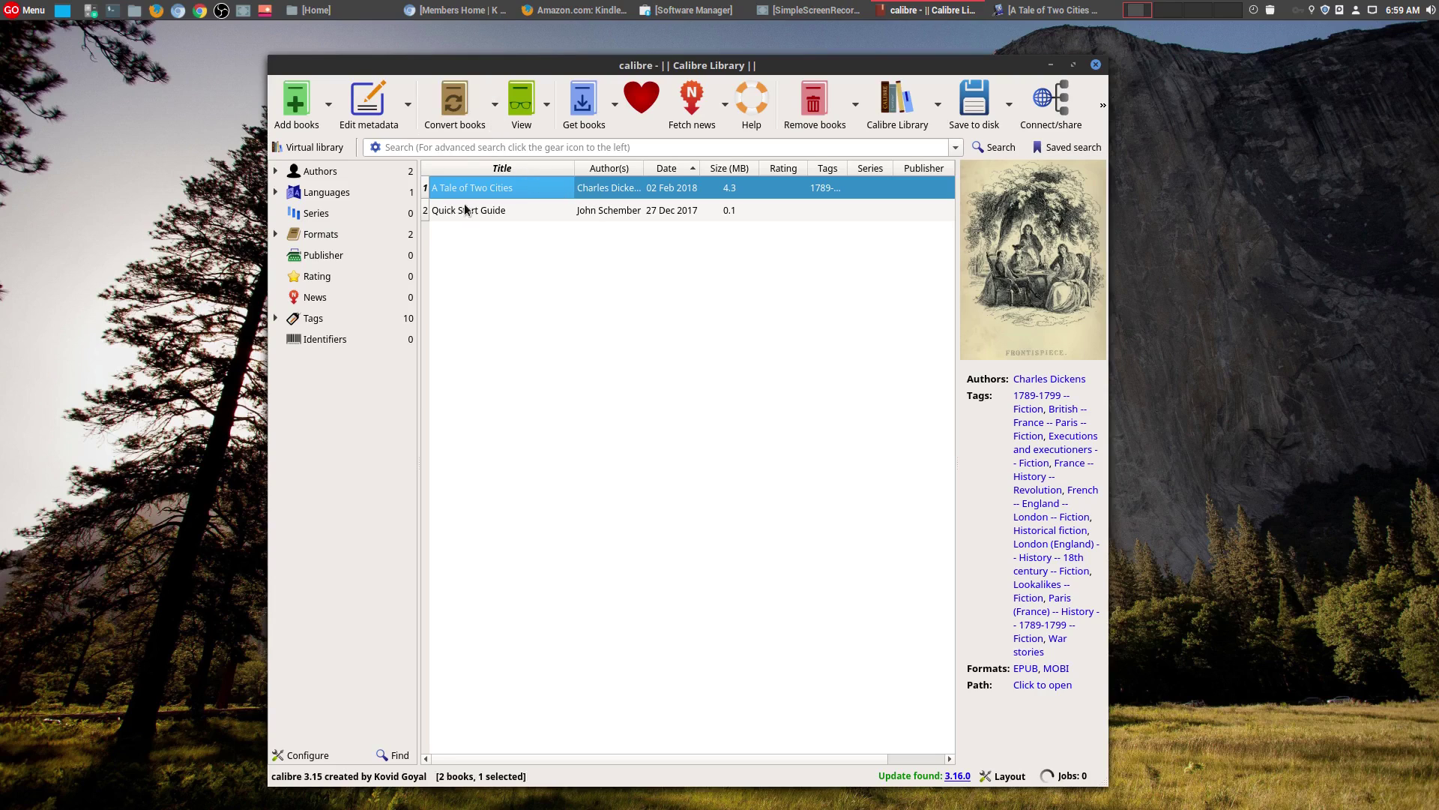
pyautogui.click(453, 101)
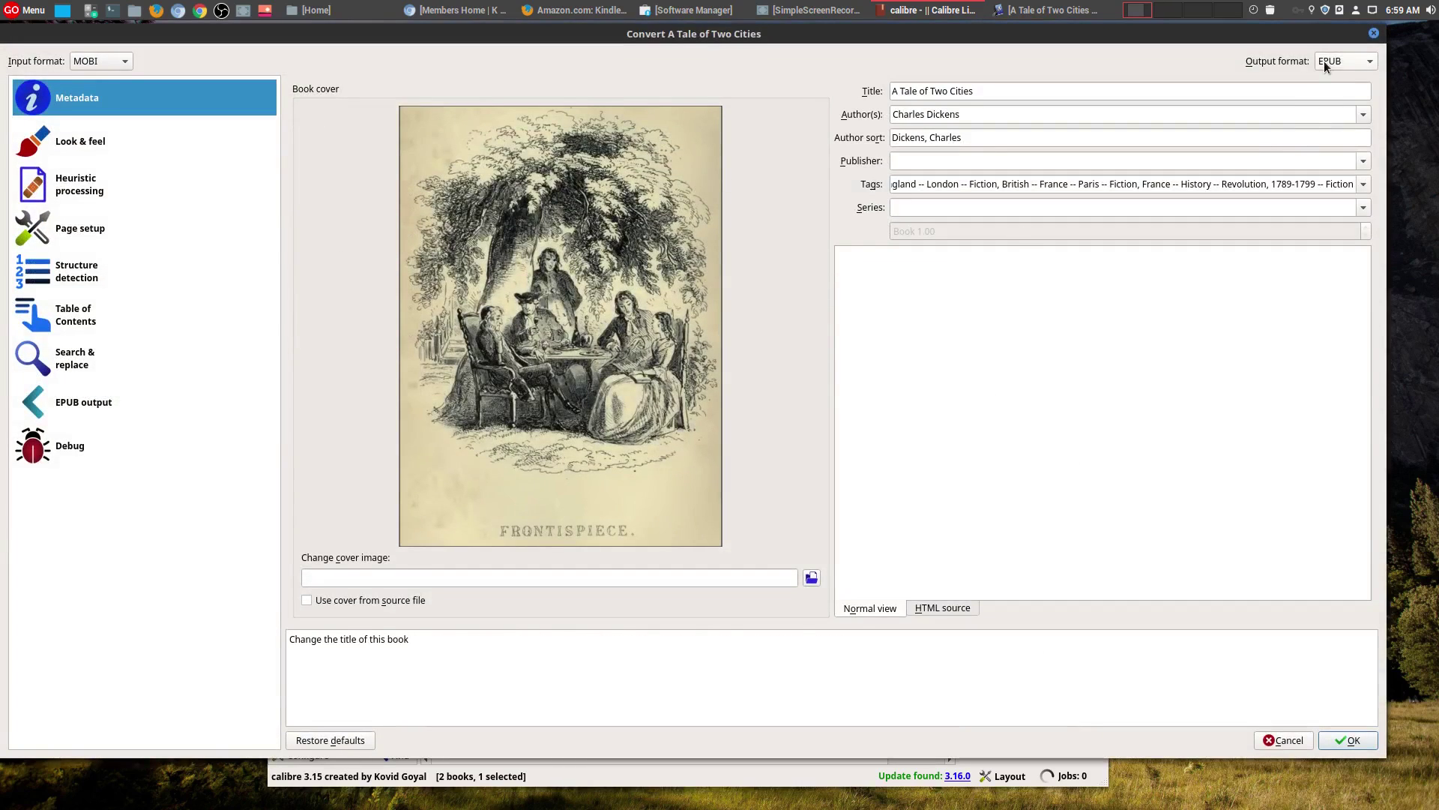
pyautogui.click(1326, 67)
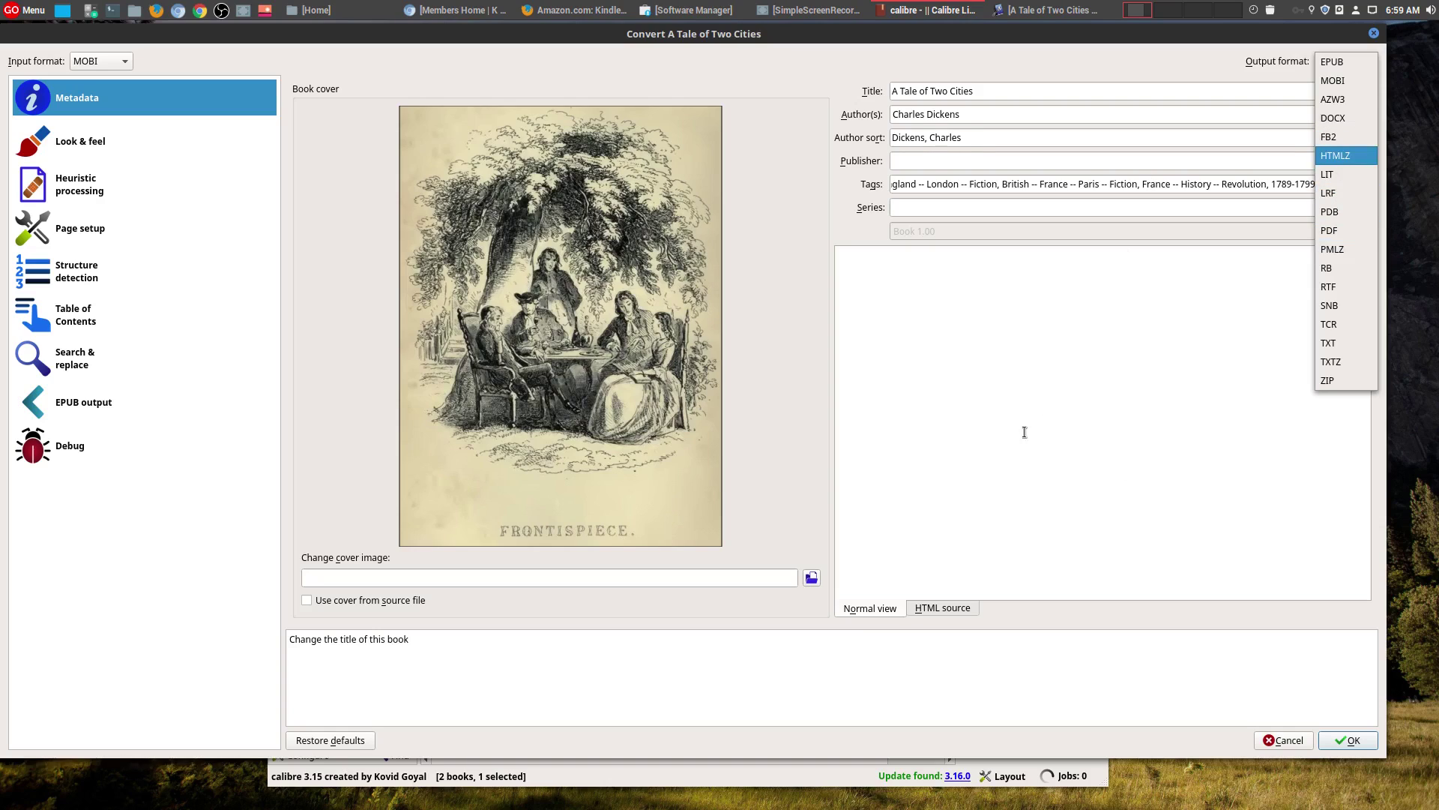
pyautogui.click(966, 434)
pyautogui.click(89, 142)
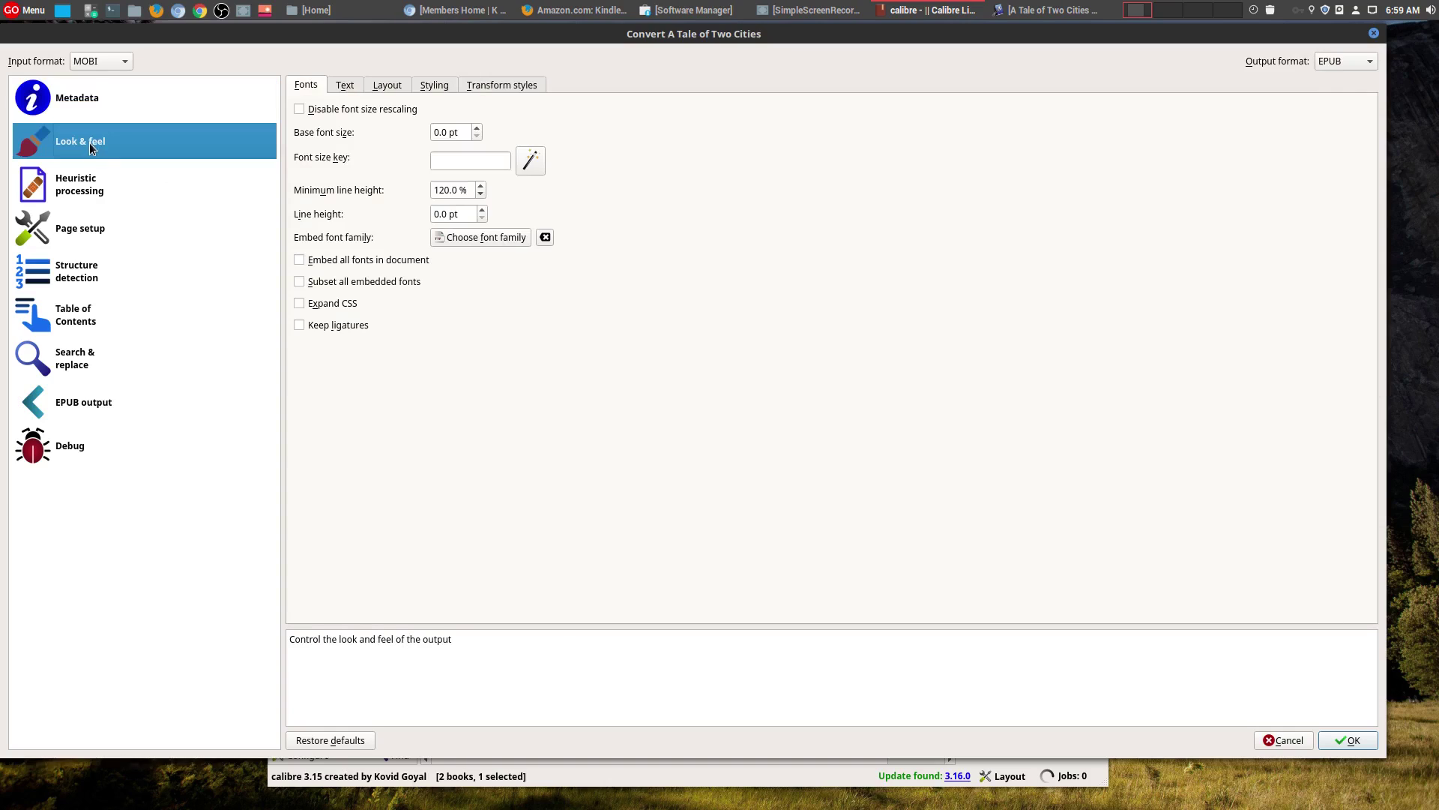
pyautogui.click(90, 182)
pyautogui.click(85, 222)
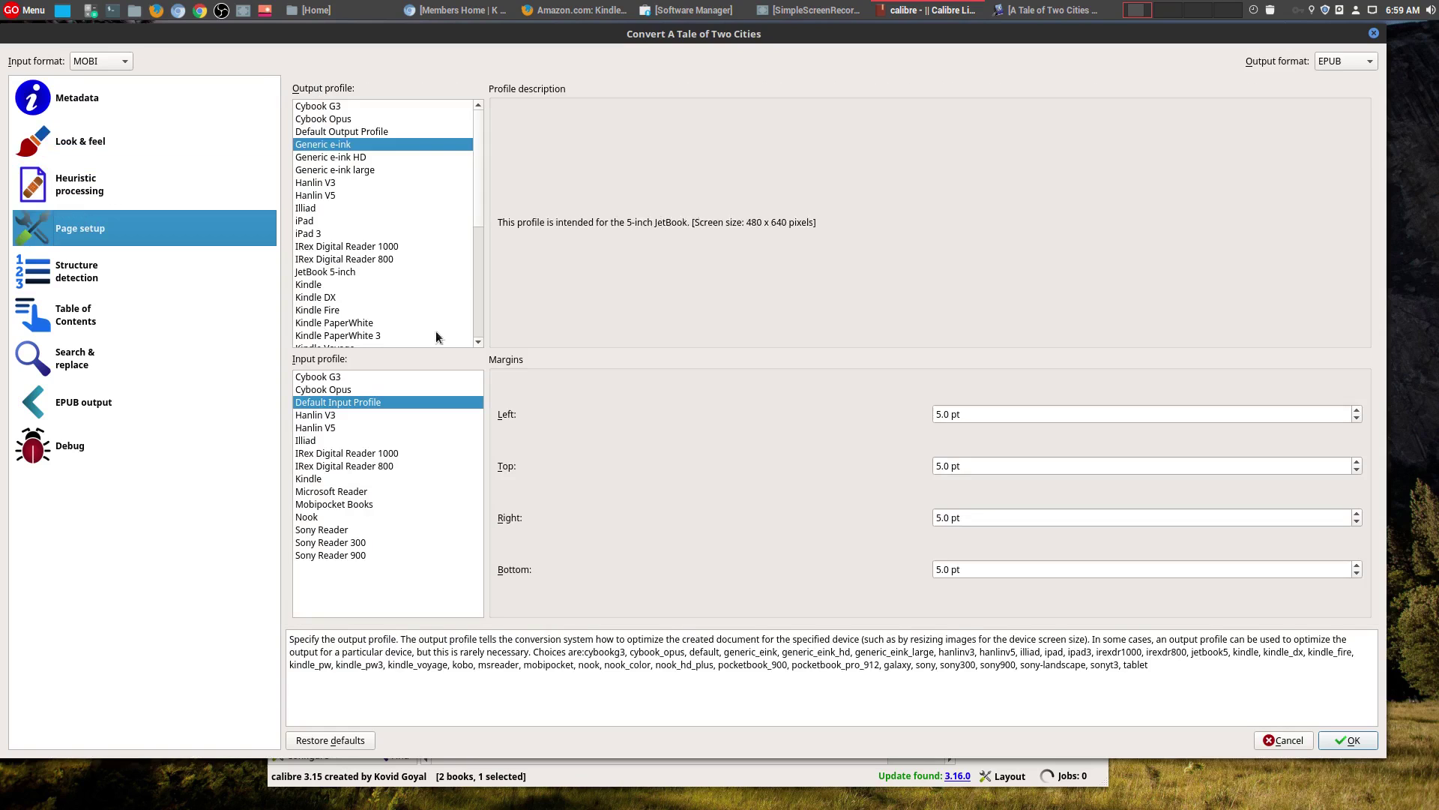
pyautogui.click(63, 314)
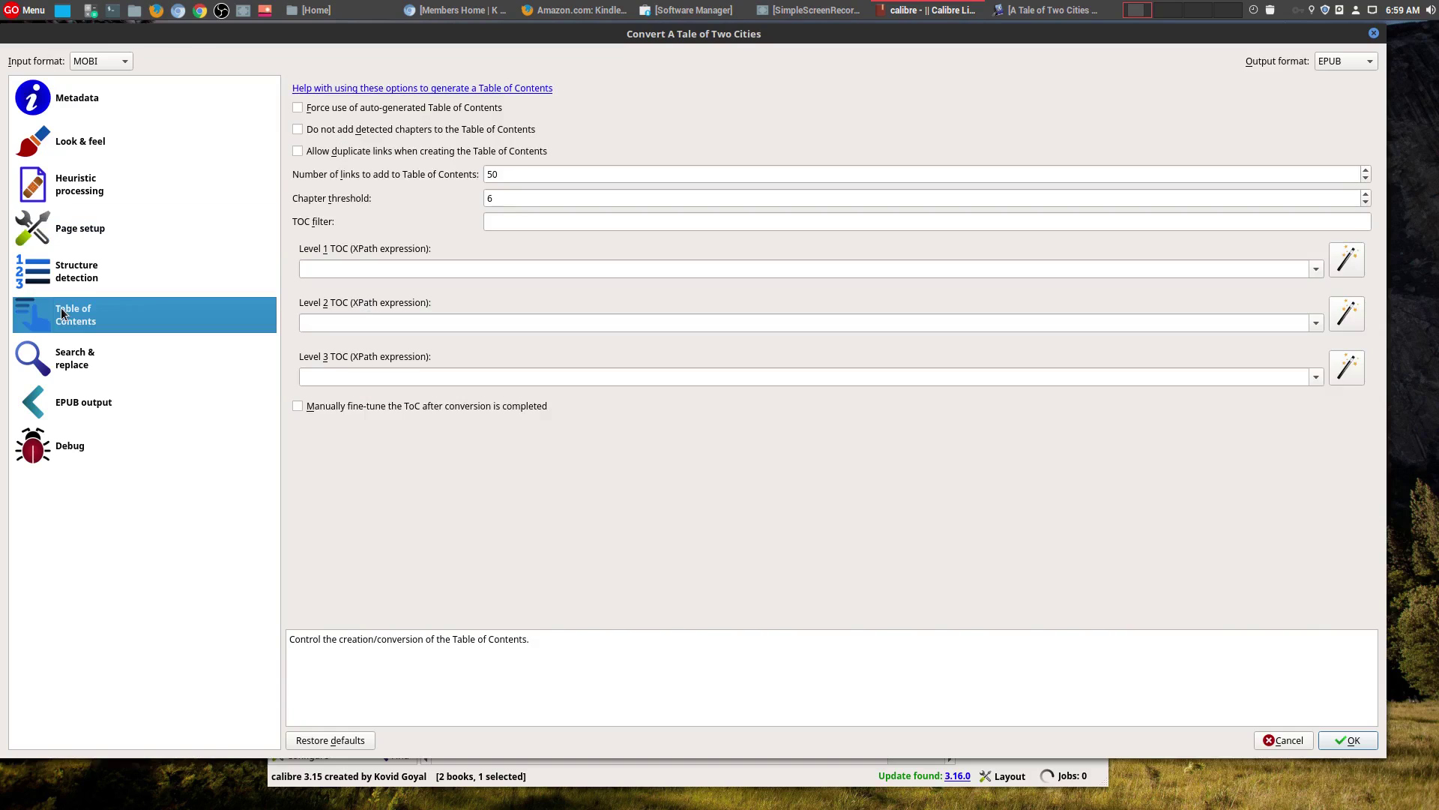
pyautogui.click(82, 402)
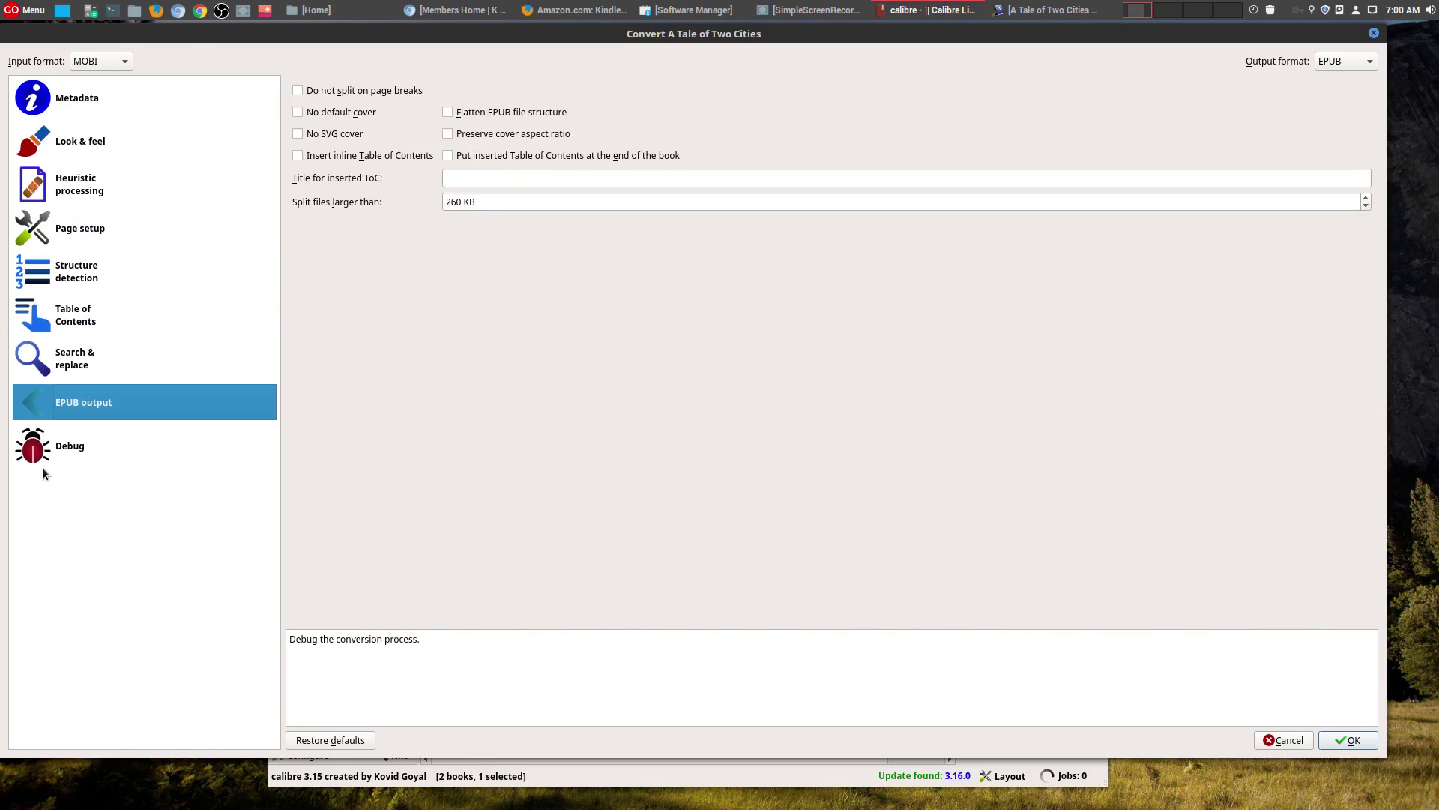
pyautogui.click(62, 351)
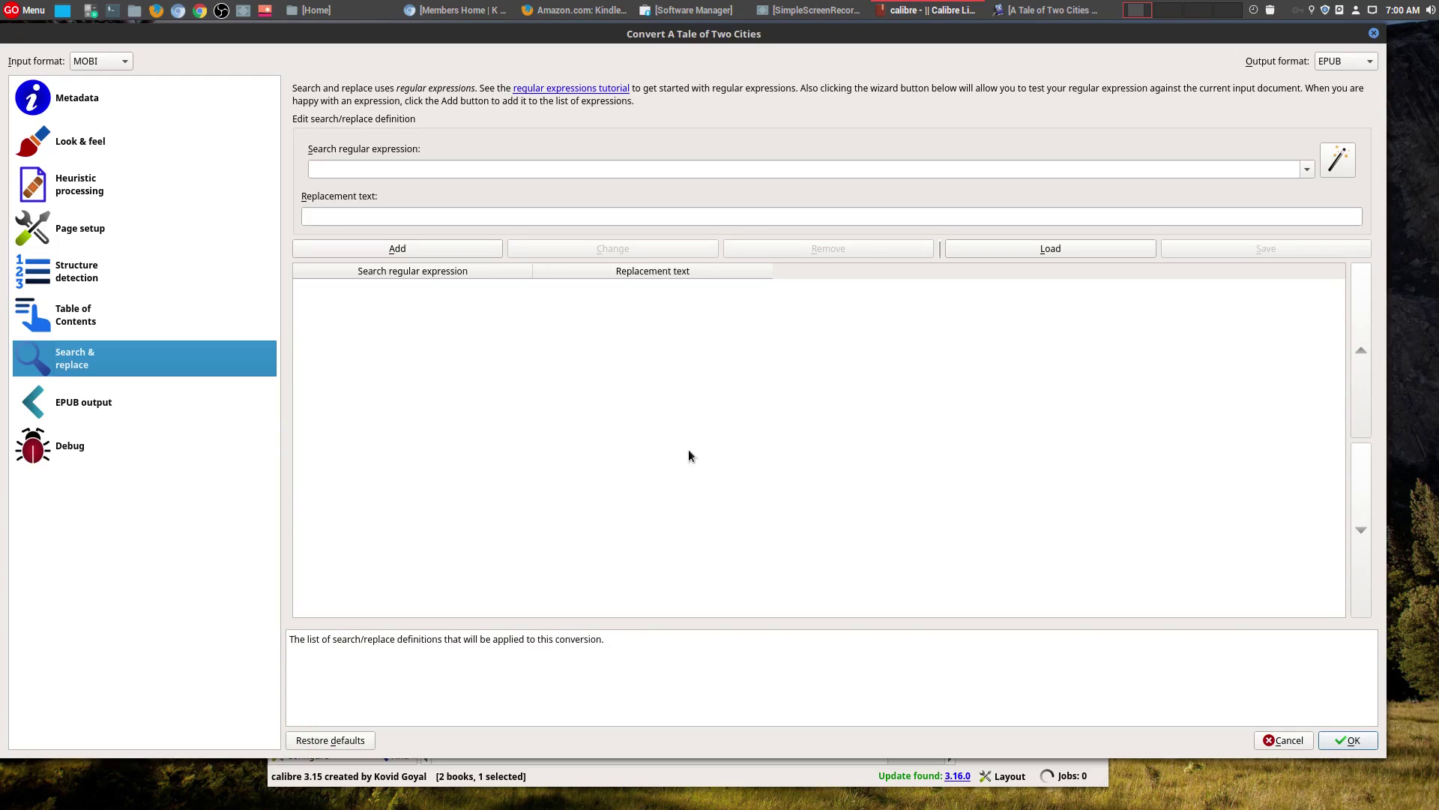
pyautogui.click(1374, 34)
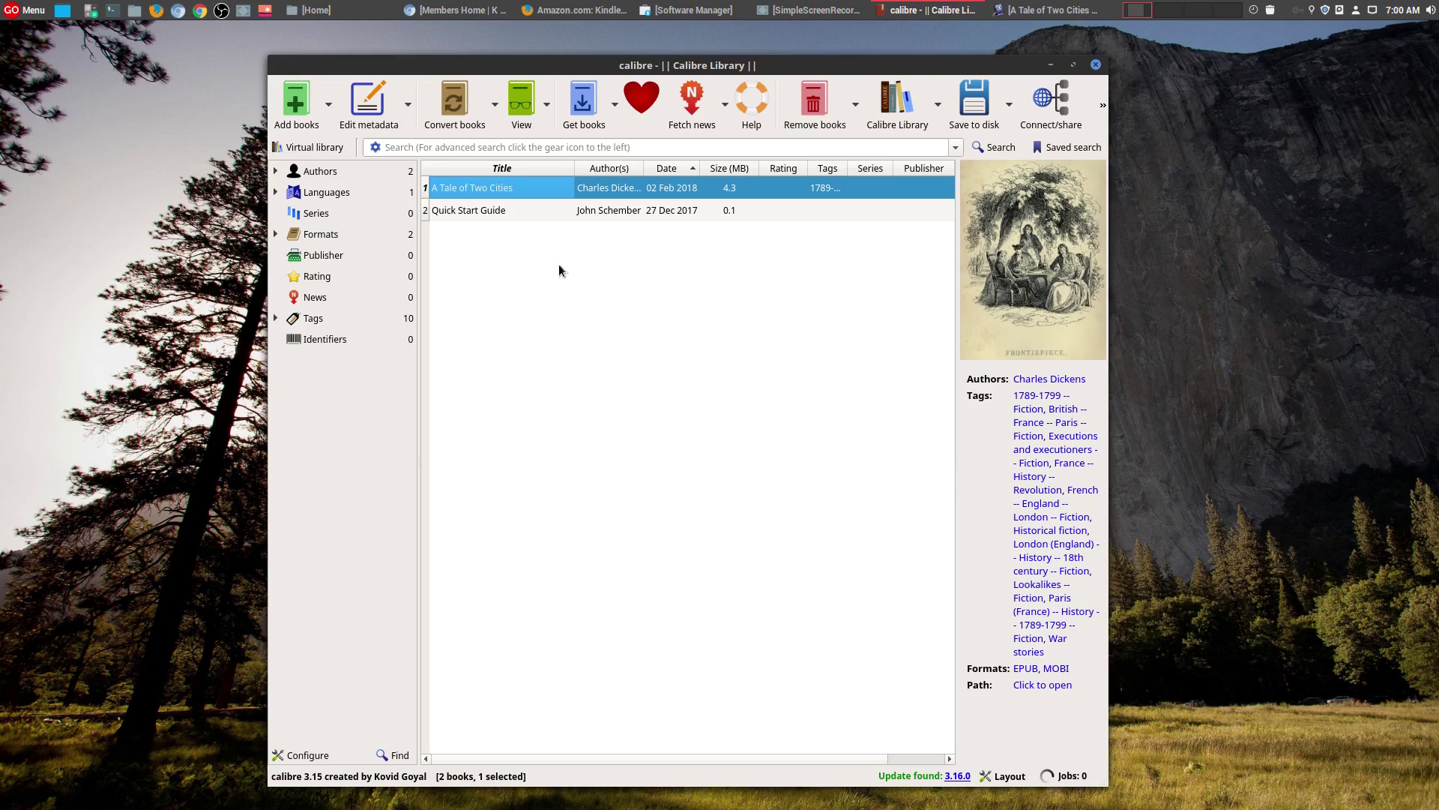
# Step: Open A Tale of Two Cities' metadata editor, look over its comments, then close it
pyautogui.rightClick(489, 194)
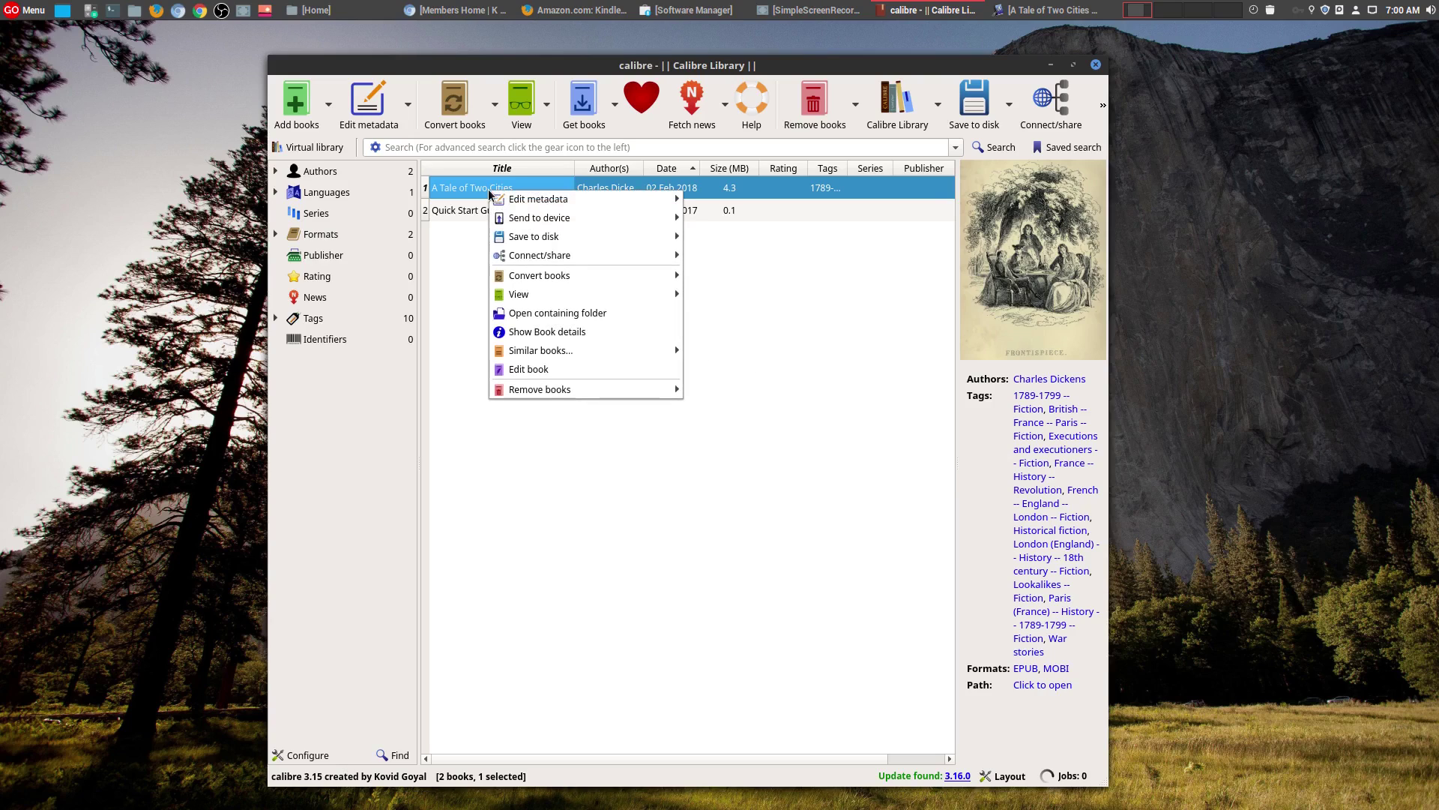
pyautogui.moveTo(525, 199)
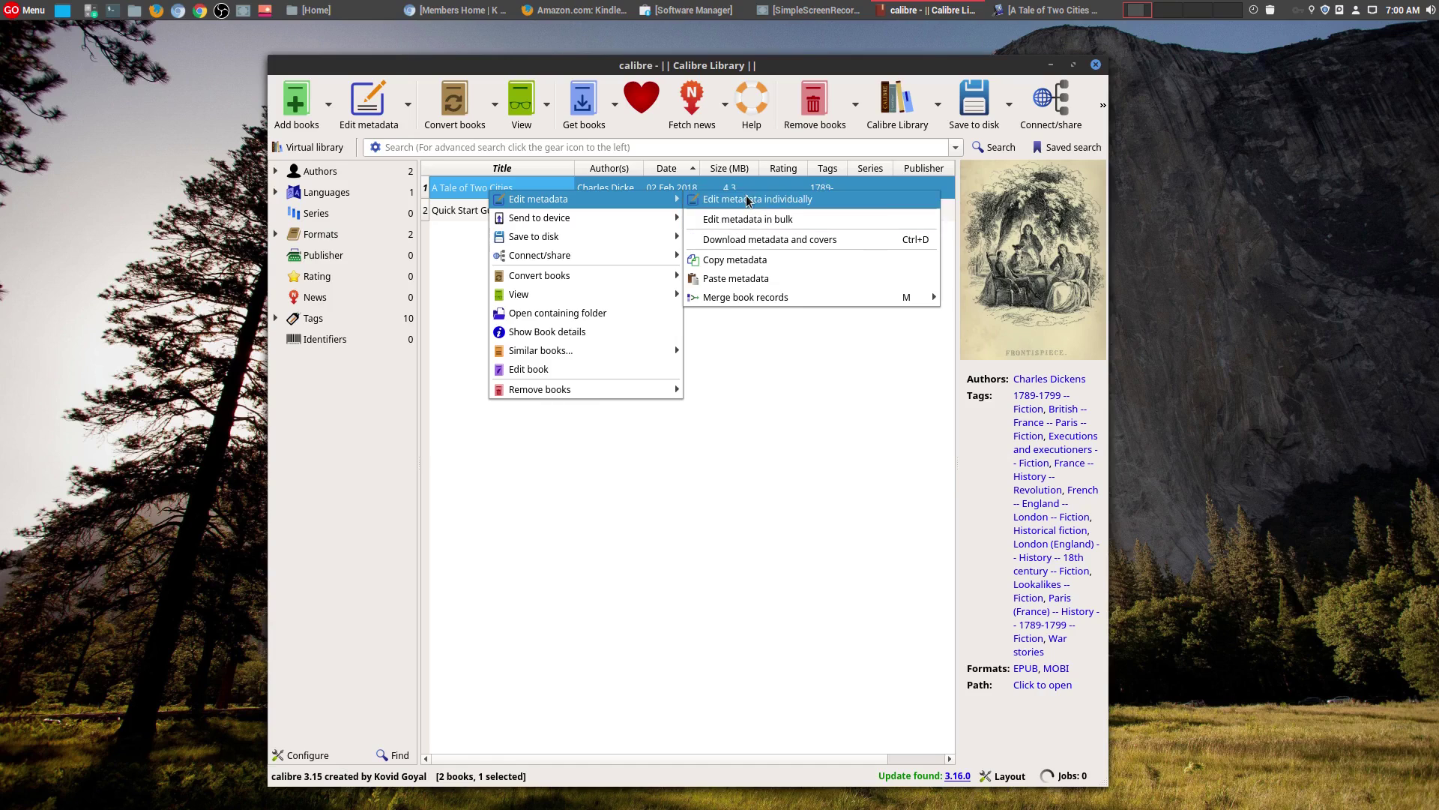
pyautogui.click(776, 368)
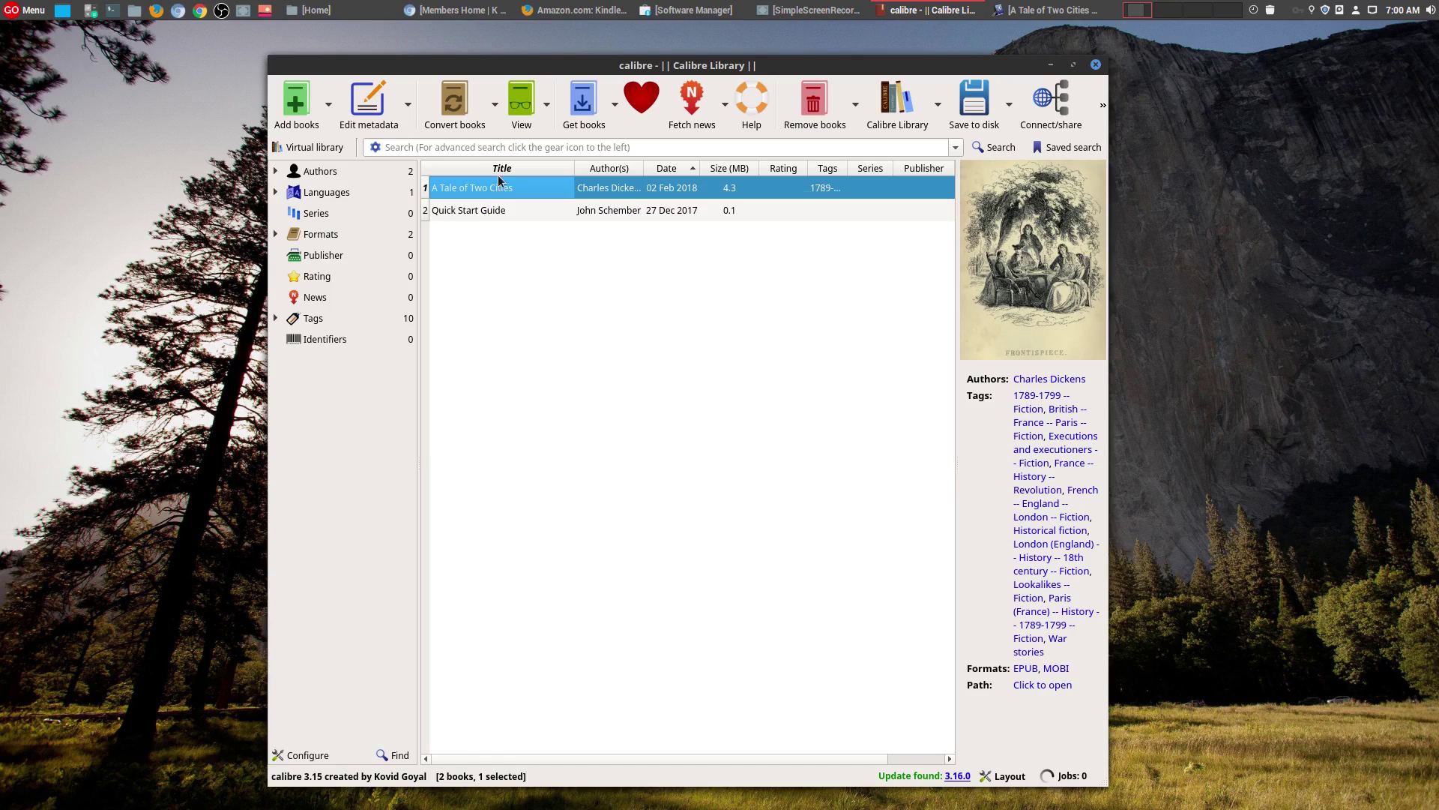
pyautogui.click(349, 102)
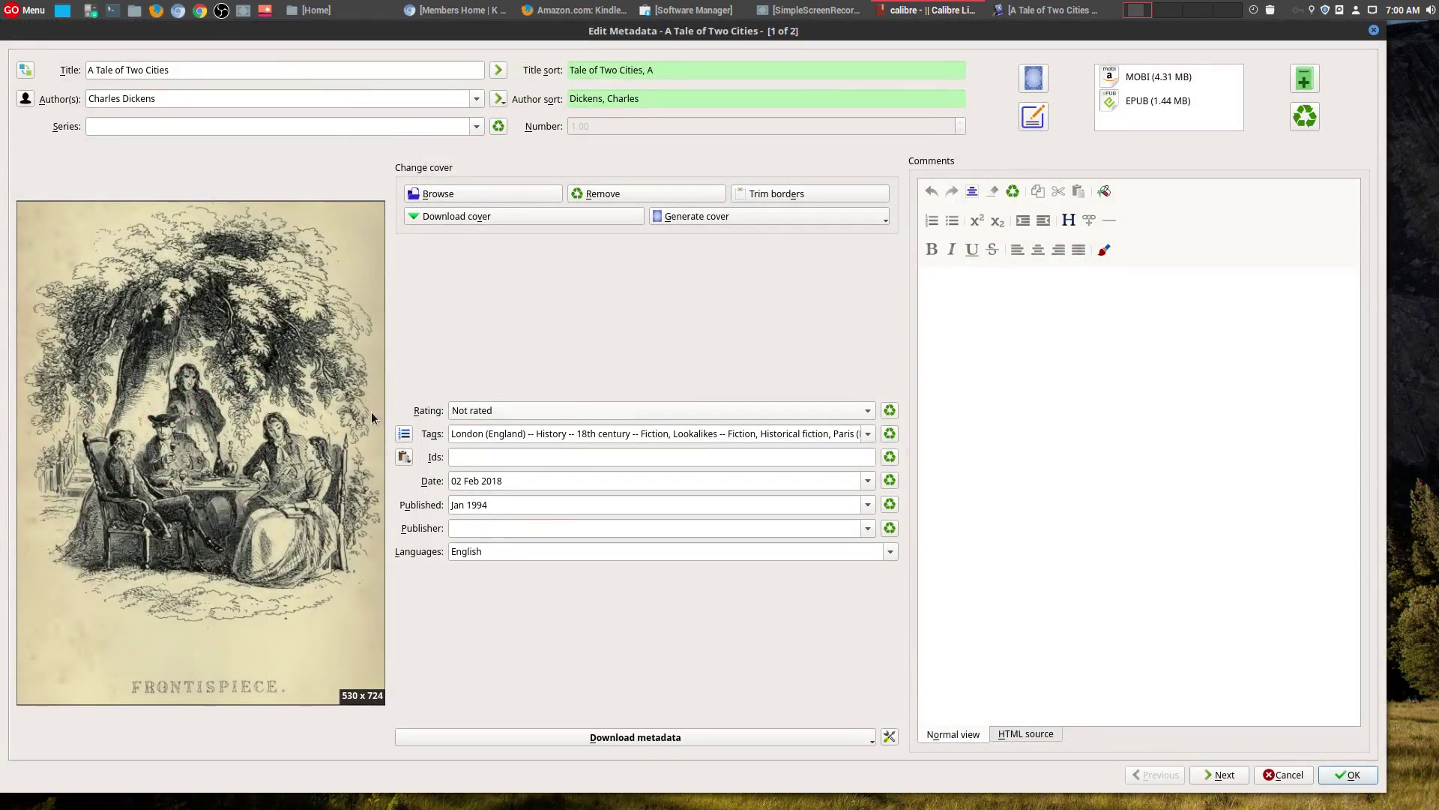
pyautogui.click(1096, 416)
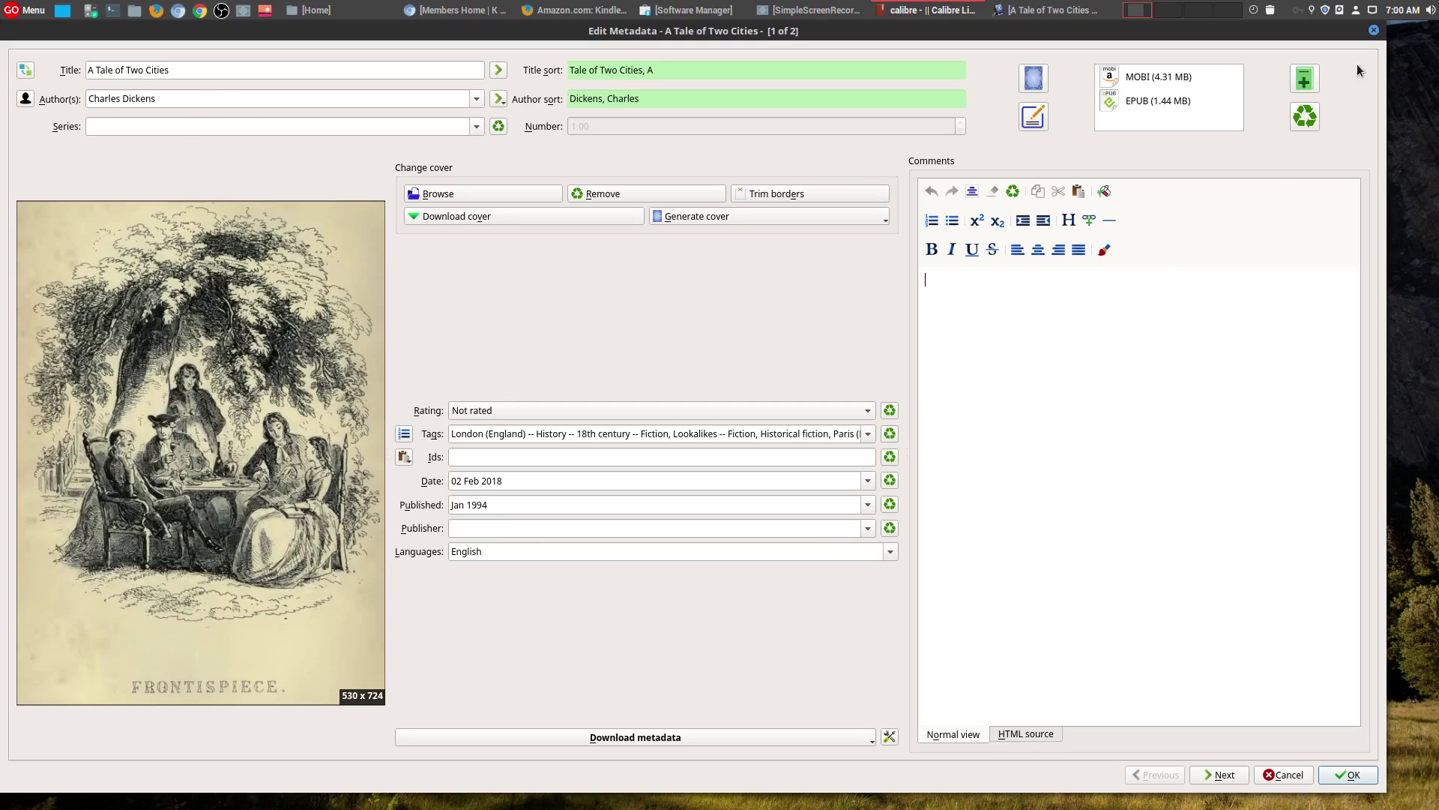
pyautogui.click(1373, 29)
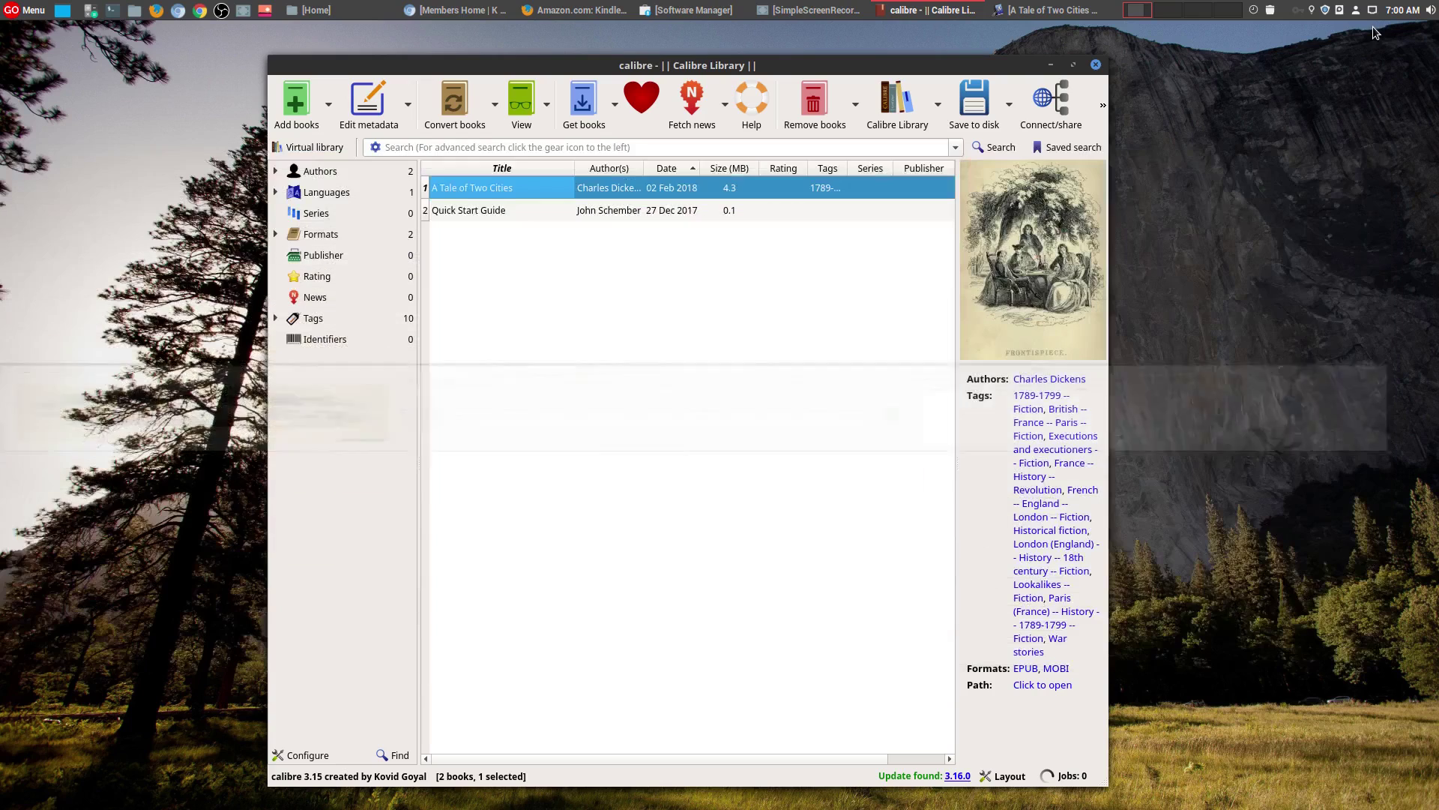
# Step: Filter the library by formats, publisher, rating, News tag, identifiers, then series
pyautogui.click(329, 234)
pyautogui.click(344, 257)
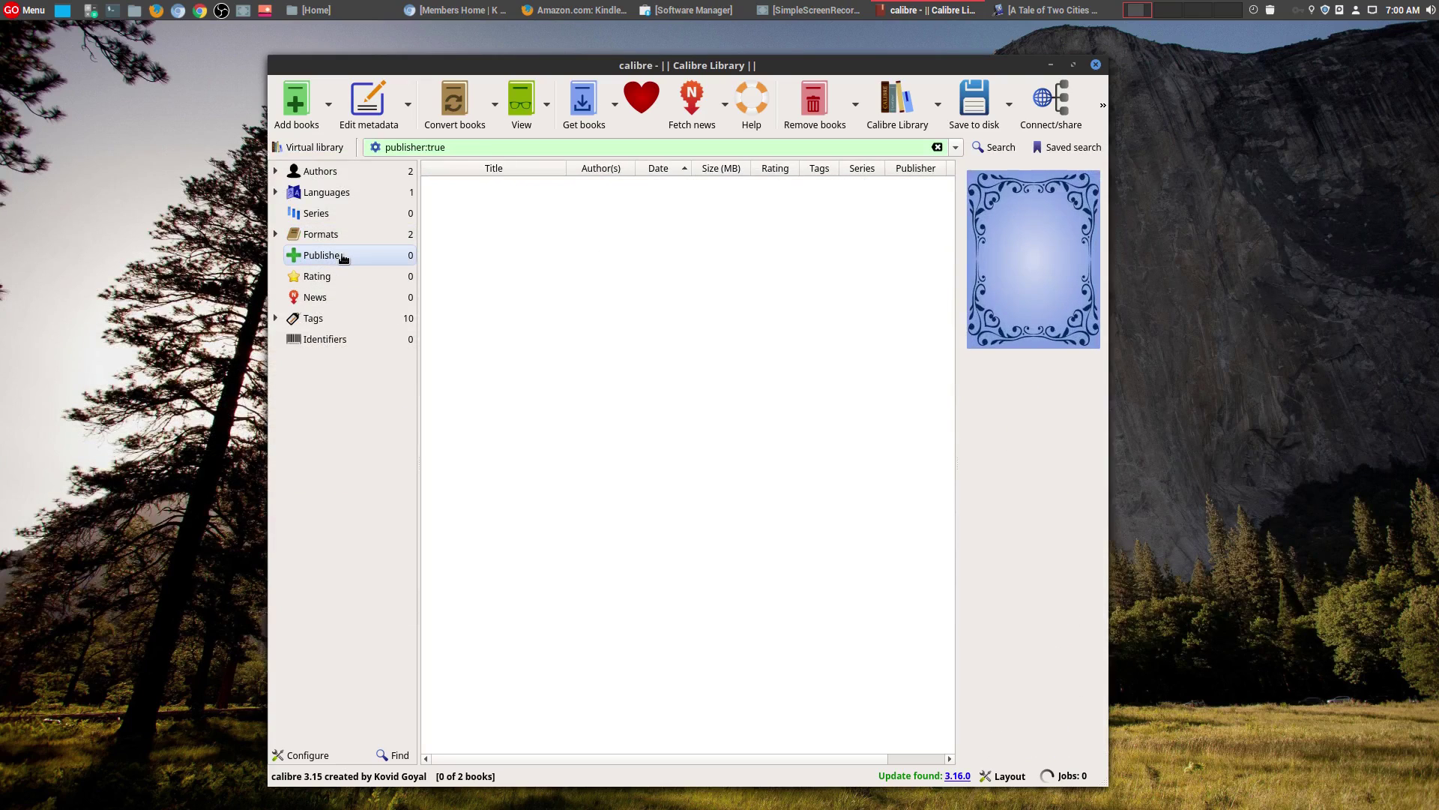
pyautogui.click(322, 277)
pyautogui.click(350, 300)
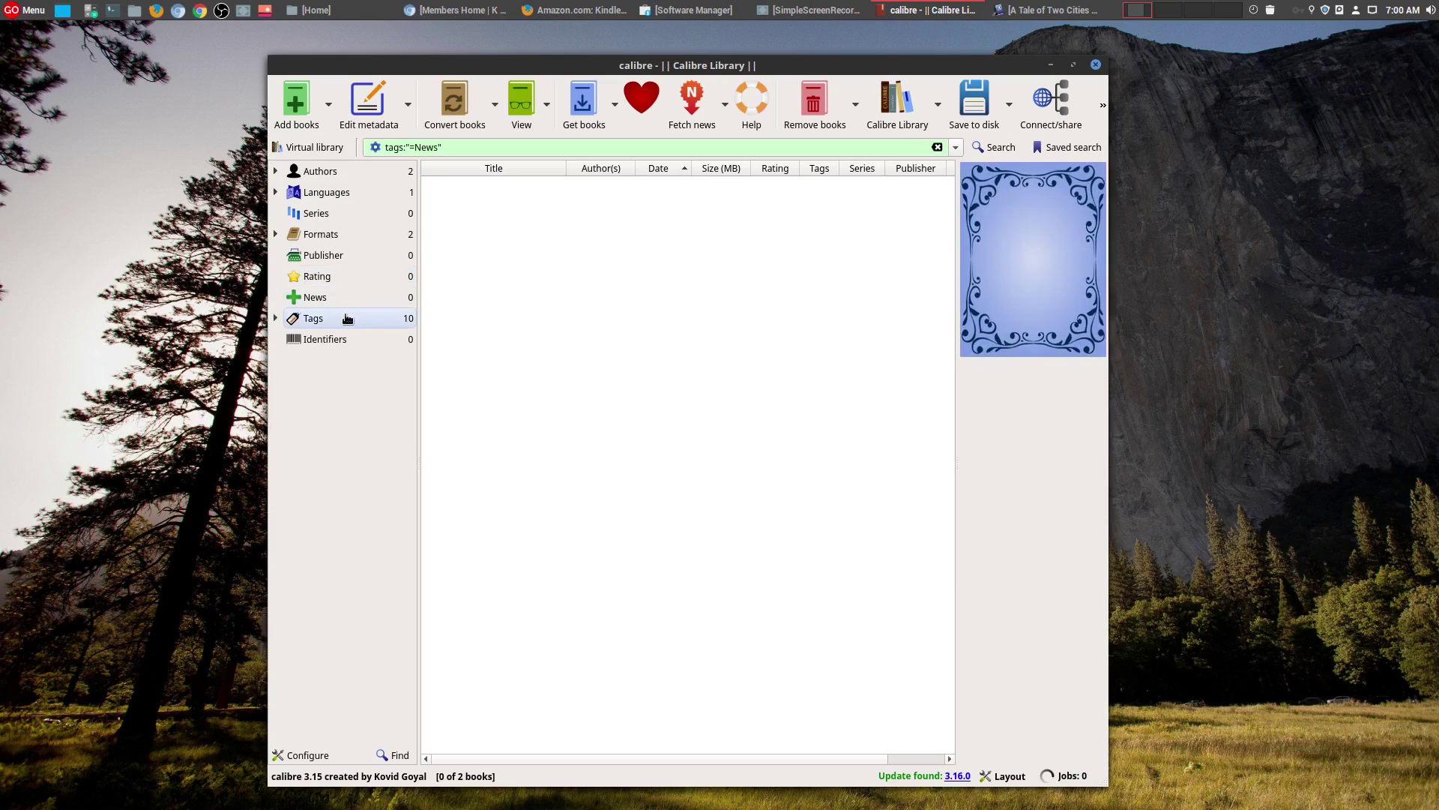
pyautogui.click(351, 341)
pyautogui.click(350, 216)
# Step: Open Preferences > Plugins and expand, then collapse, the catalog generator plugins
pyautogui.click(1103, 105)
pyautogui.click(792, 200)
pyautogui.click(1103, 105)
pyautogui.click(363, 170)
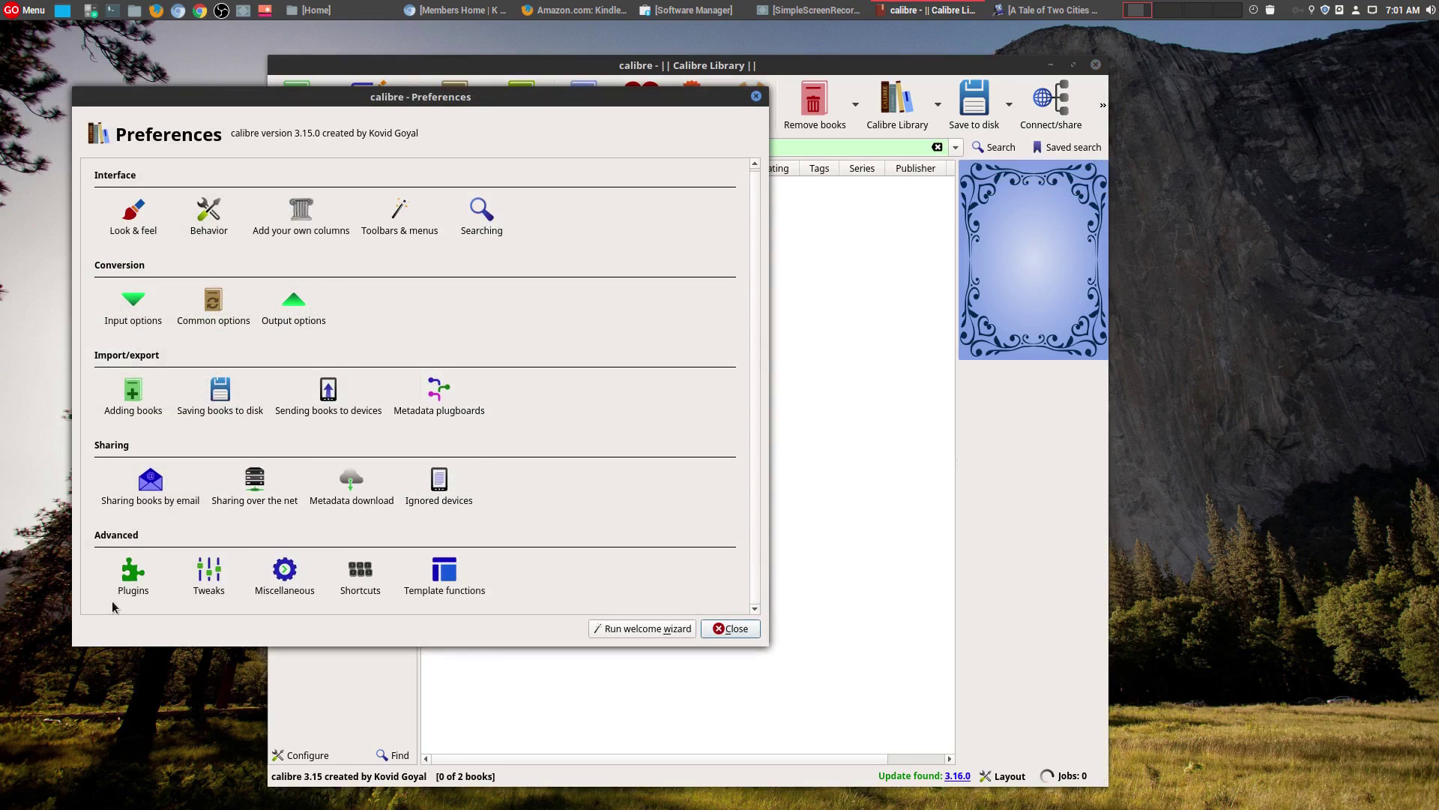
pyautogui.click(135, 571)
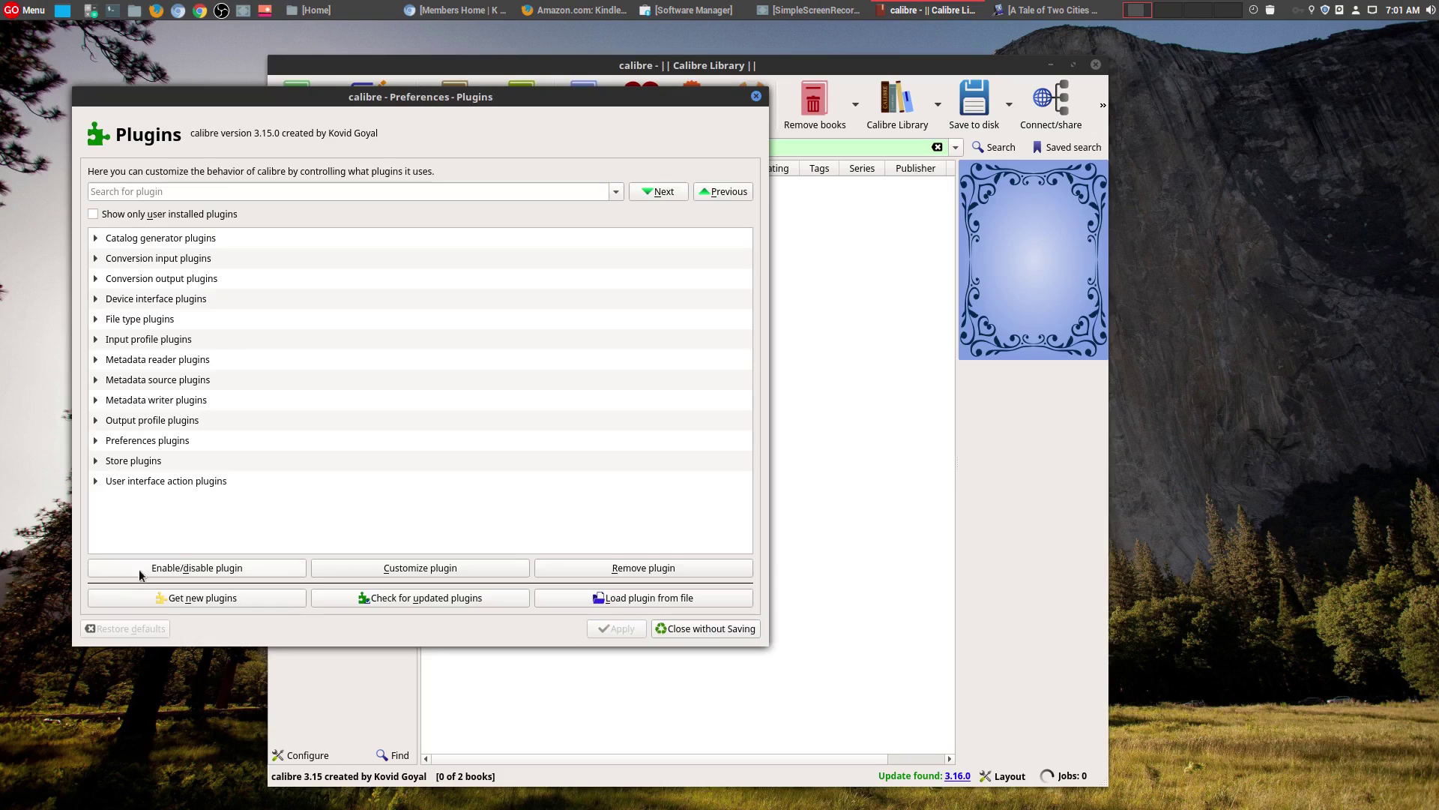
pyautogui.click(96, 238)
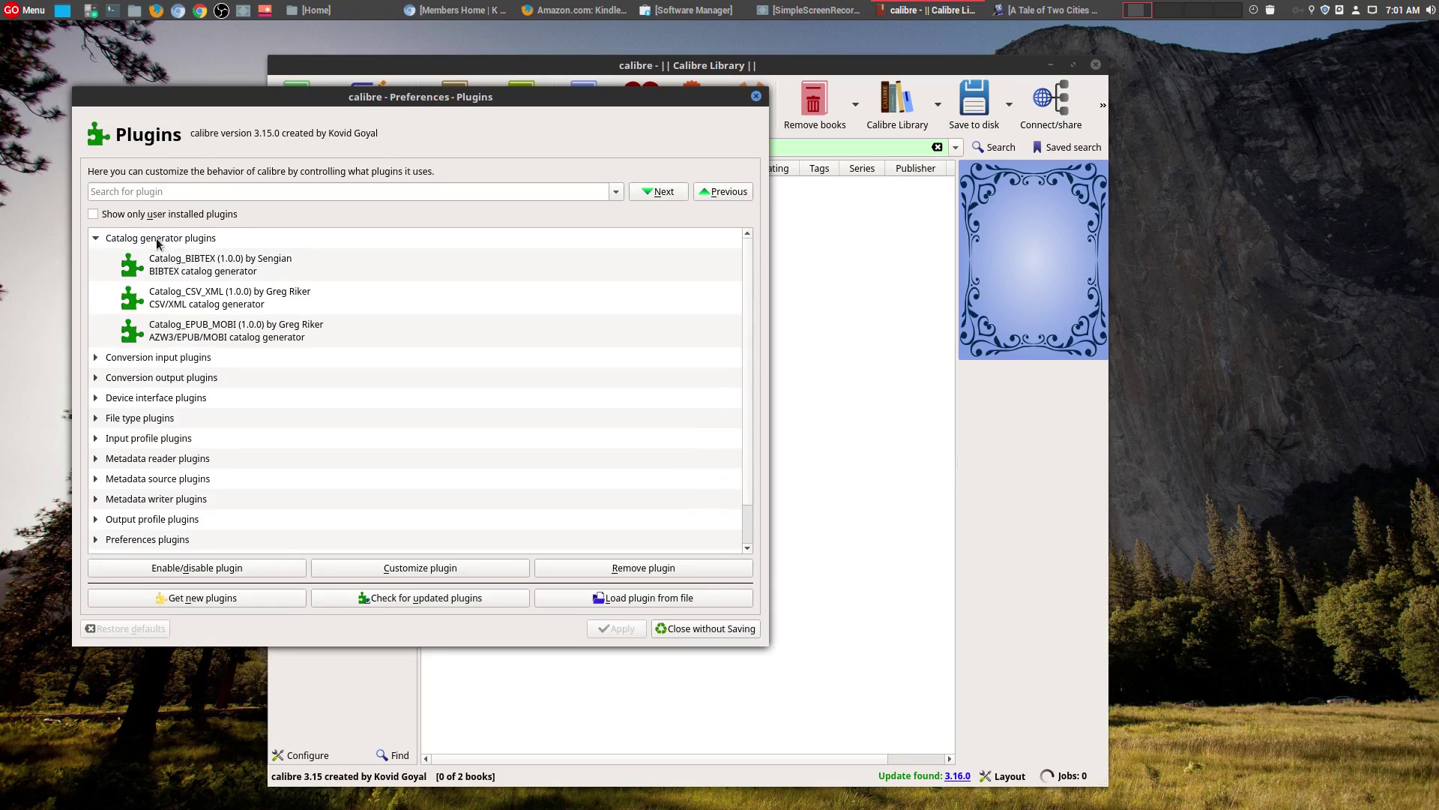
pyautogui.click(96, 236)
# Step: Browse the downloadable plugins list, then close it and return to the main preferences
pyautogui.click(263, 595)
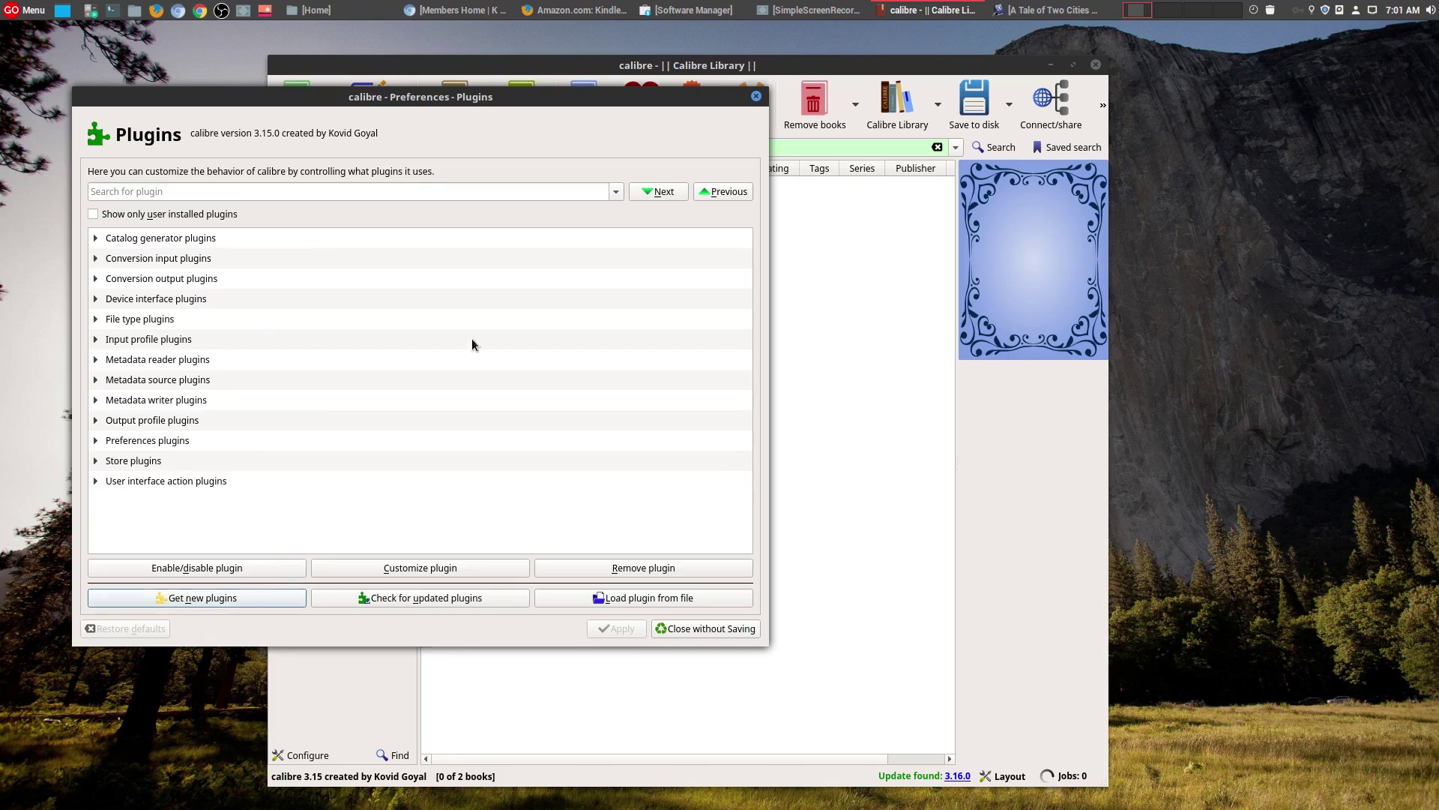
pyautogui.scroll(-10, 466, 359)
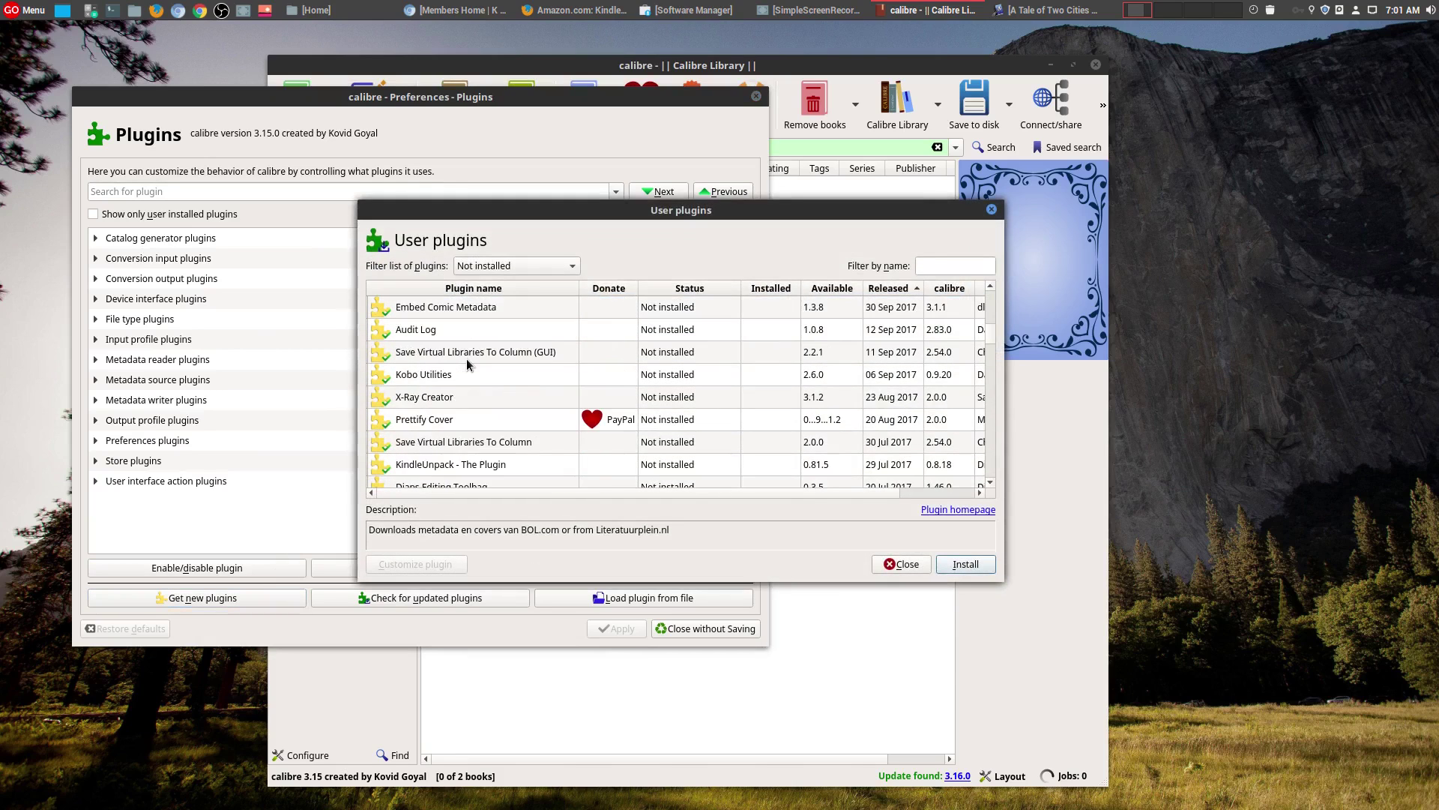
pyautogui.scroll(-5, 507, 418)
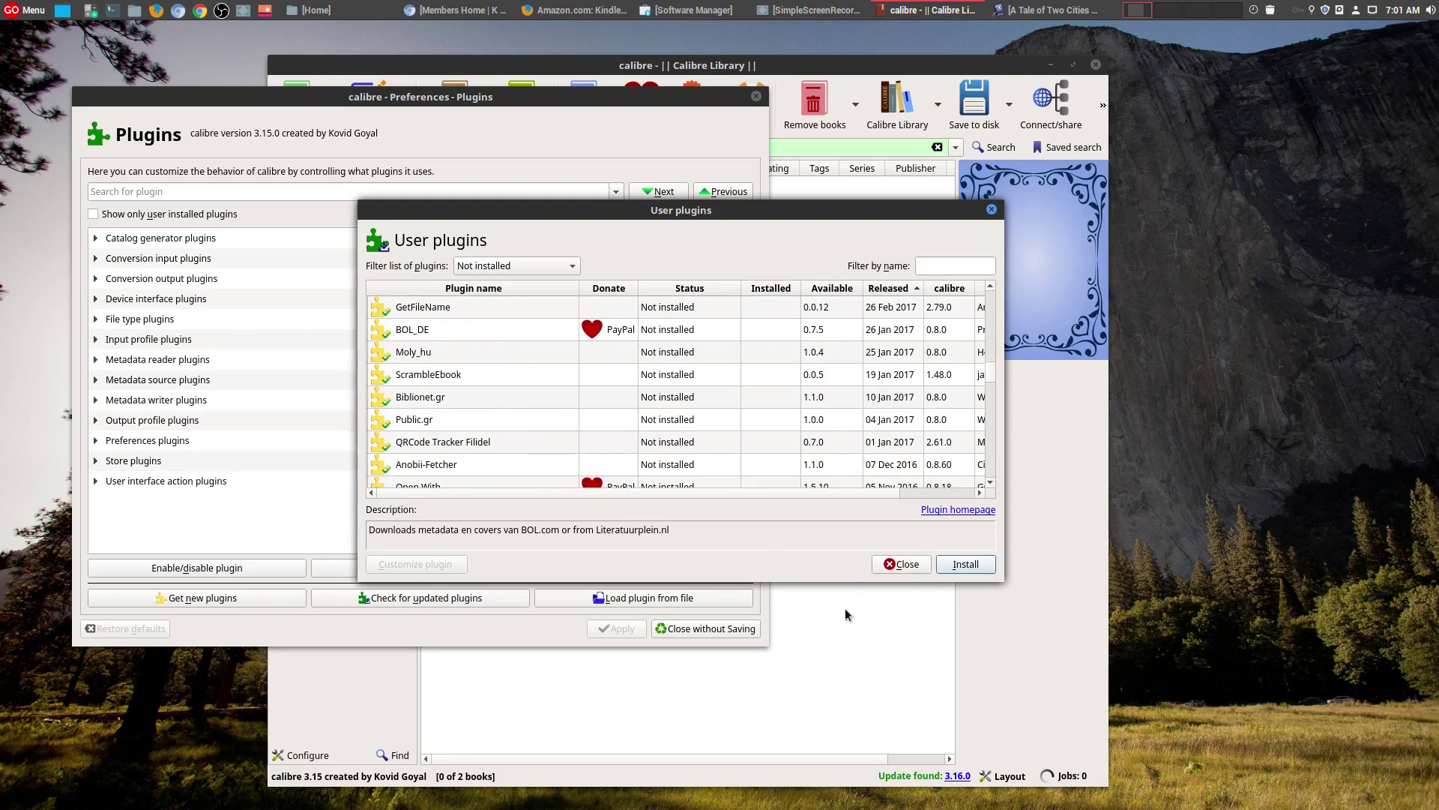
pyautogui.click(902, 564)
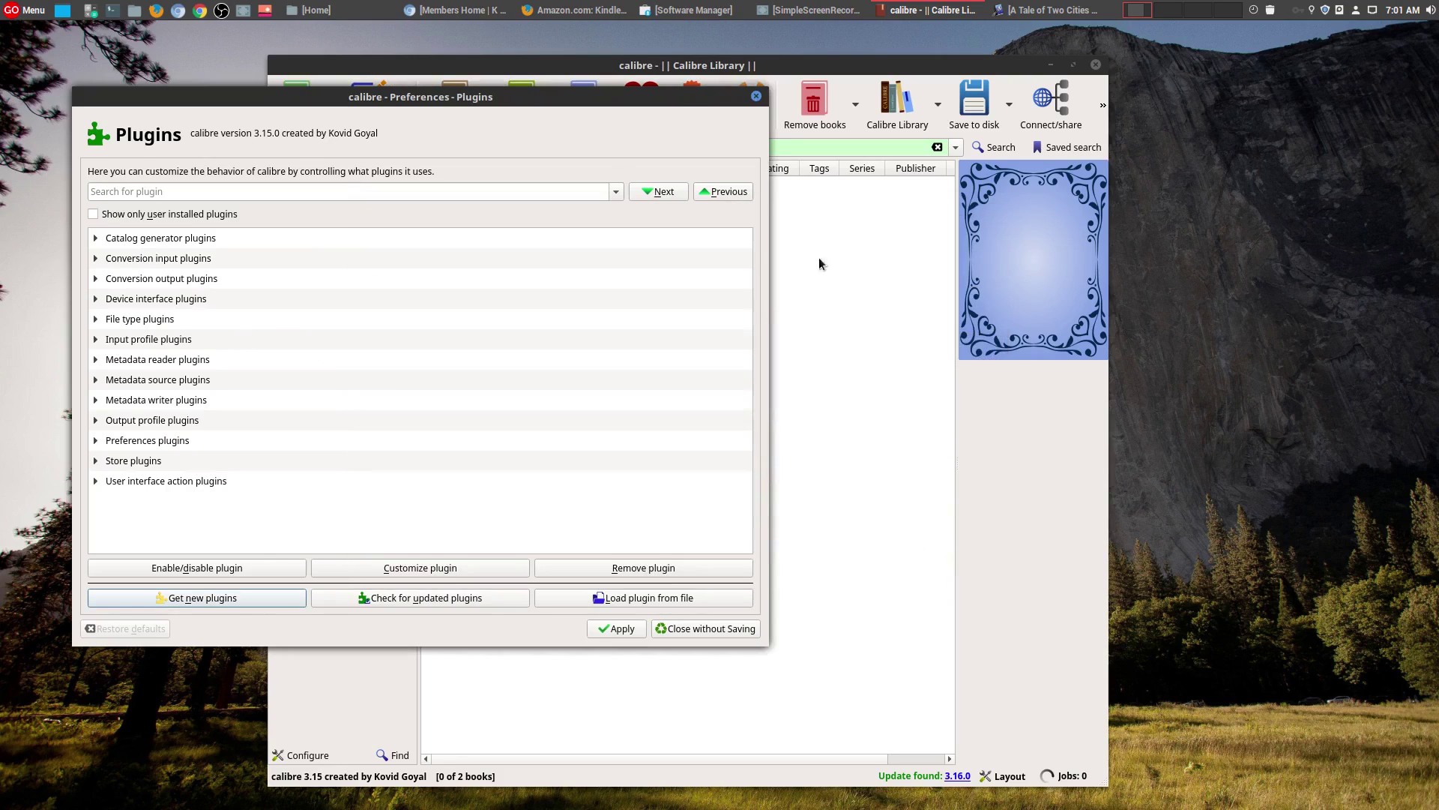
pyautogui.click(756, 97)
# Step: Close Preferences and show the extra toolbar actions
pyautogui.click(758, 97)
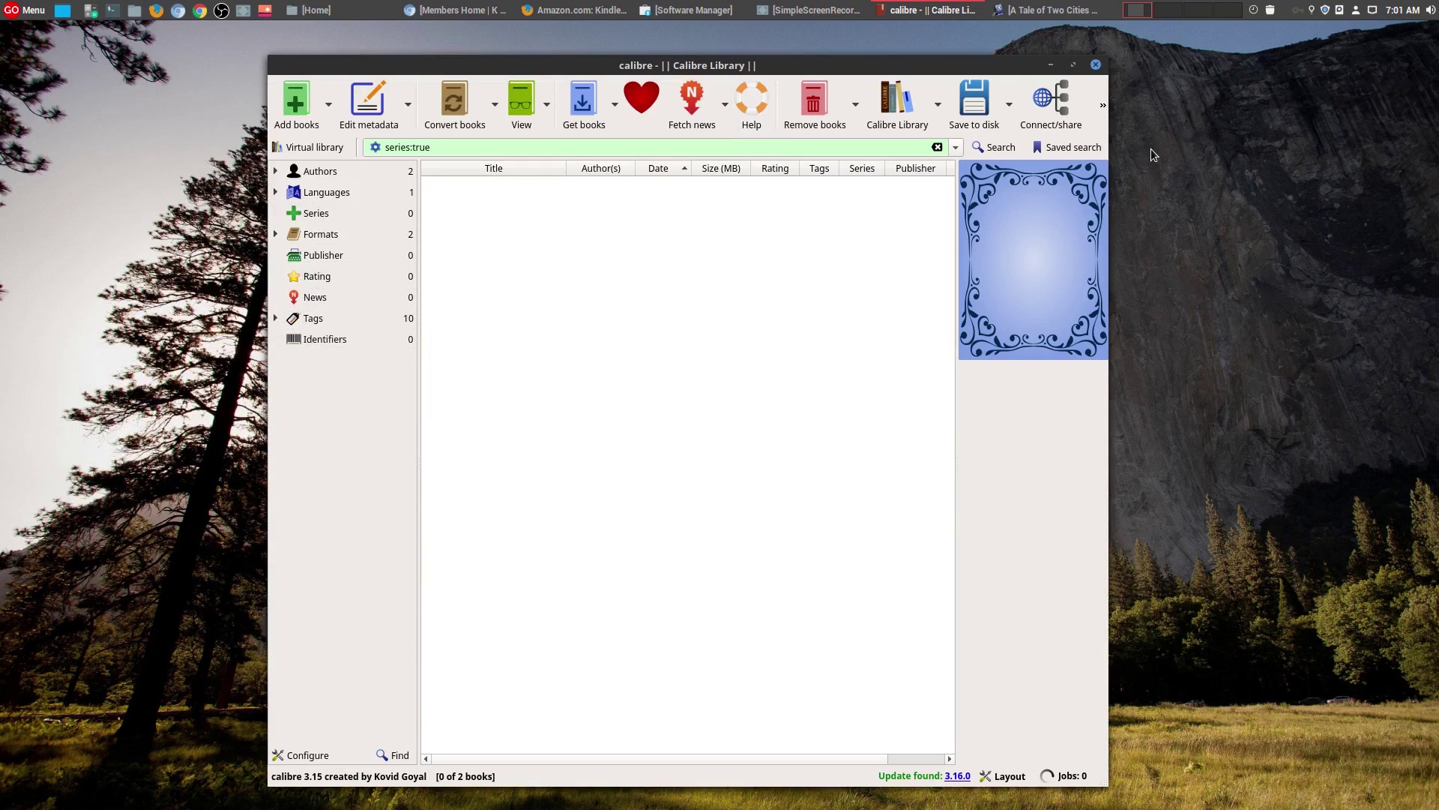
pyautogui.click(1102, 106)
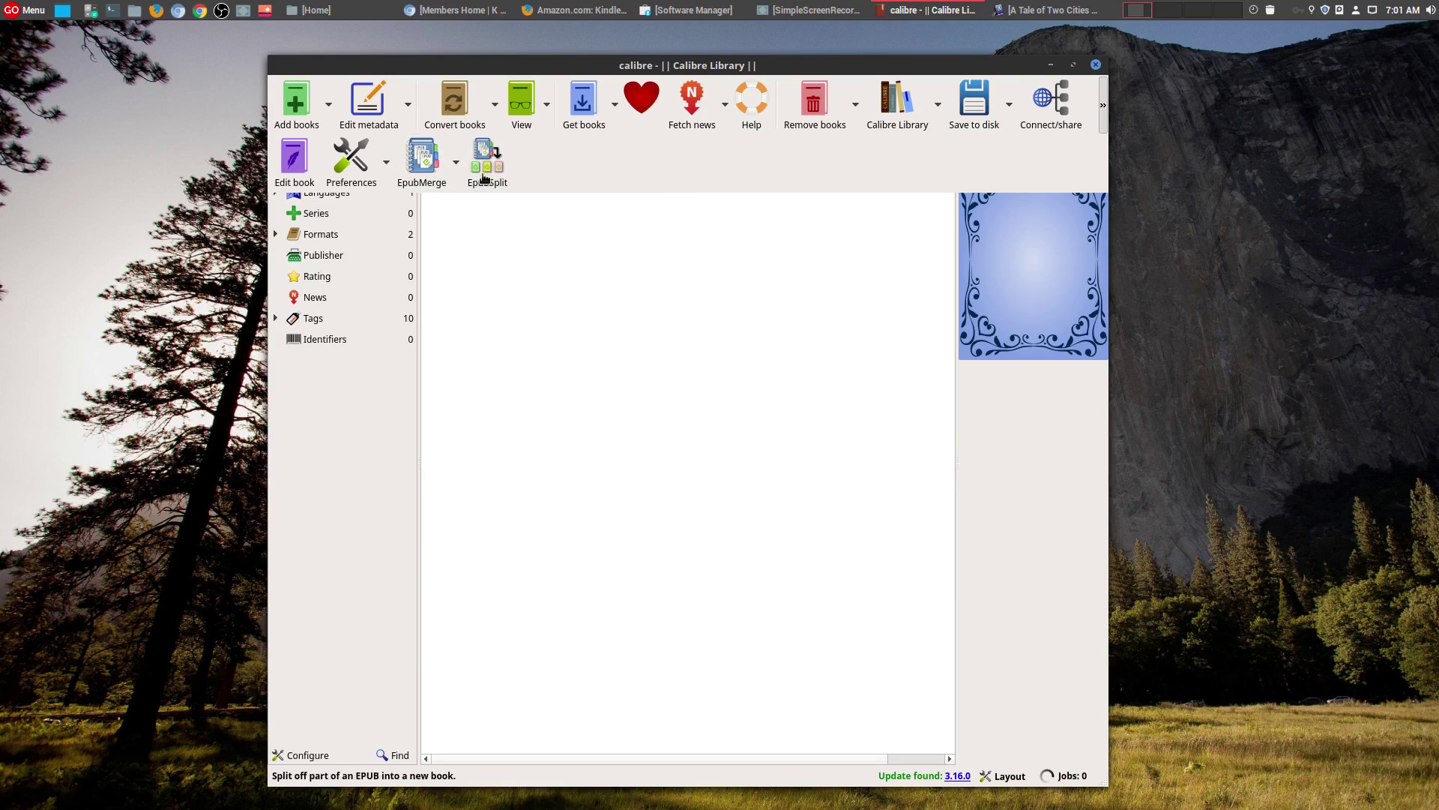
pyautogui.click(1101, 105)
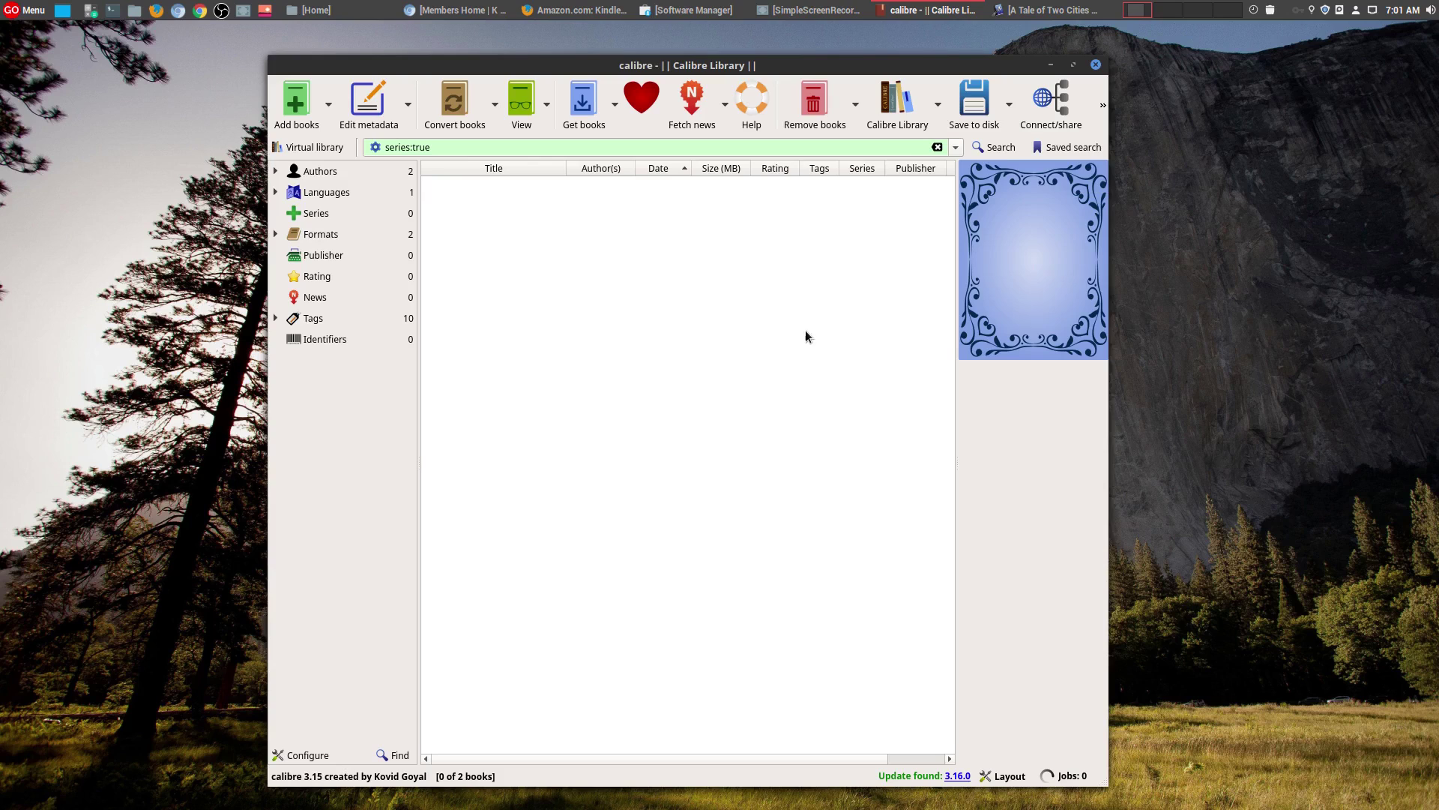
# Step: List all books by author, then restore the book editor and scroll through the chapter code
pyautogui.click(322, 173)
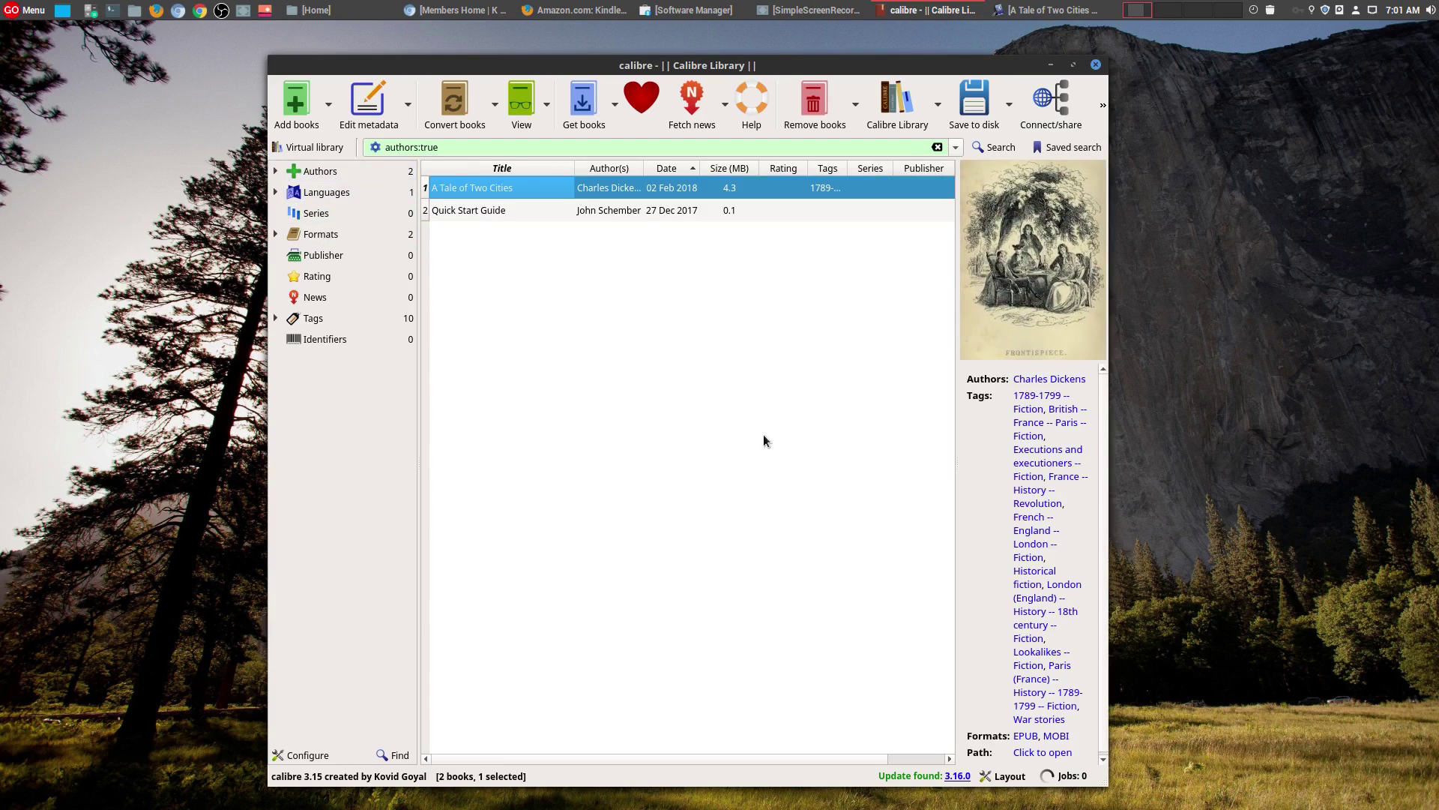
pyautogui.click(1049, 10)
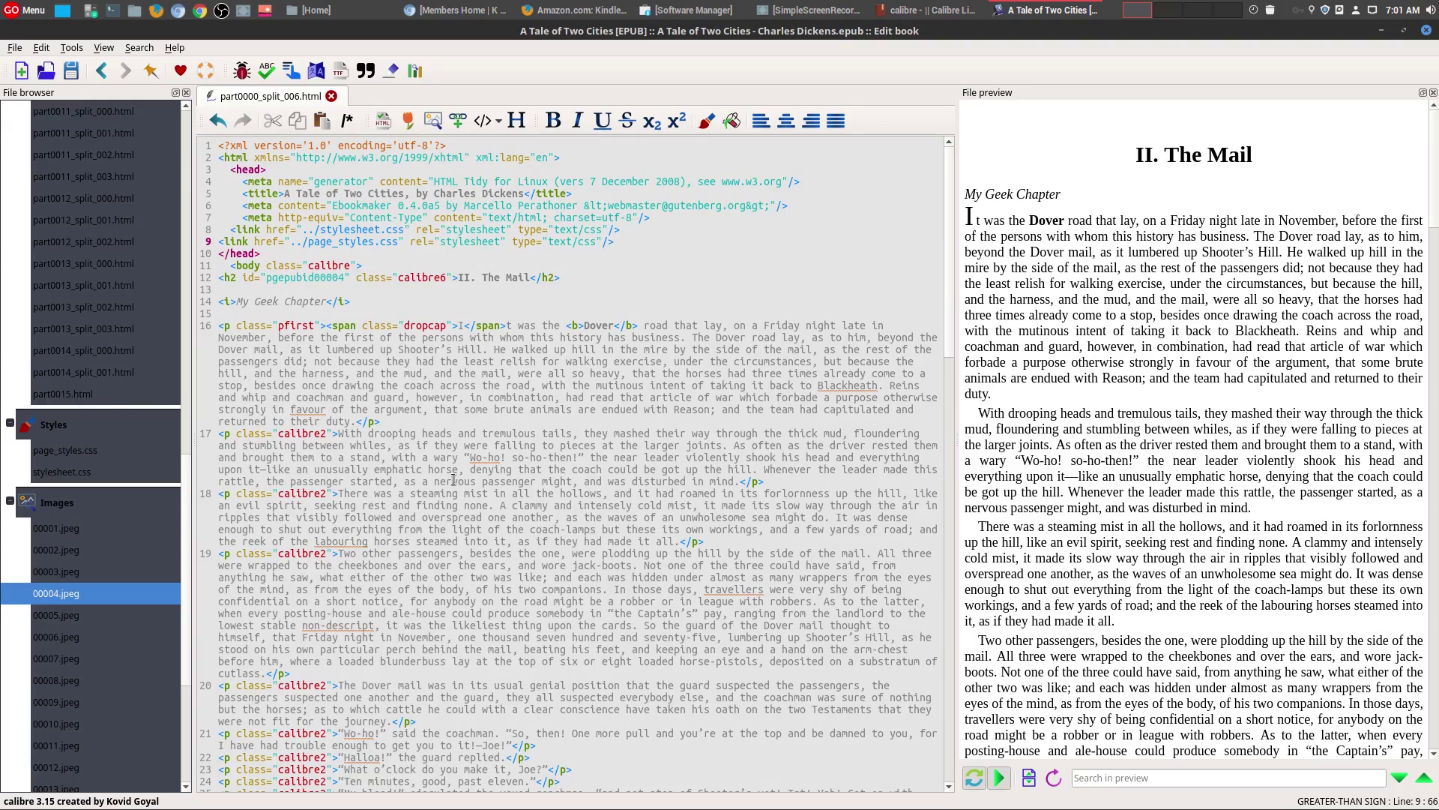
pyautogui.scroll(-17, 454, 479)
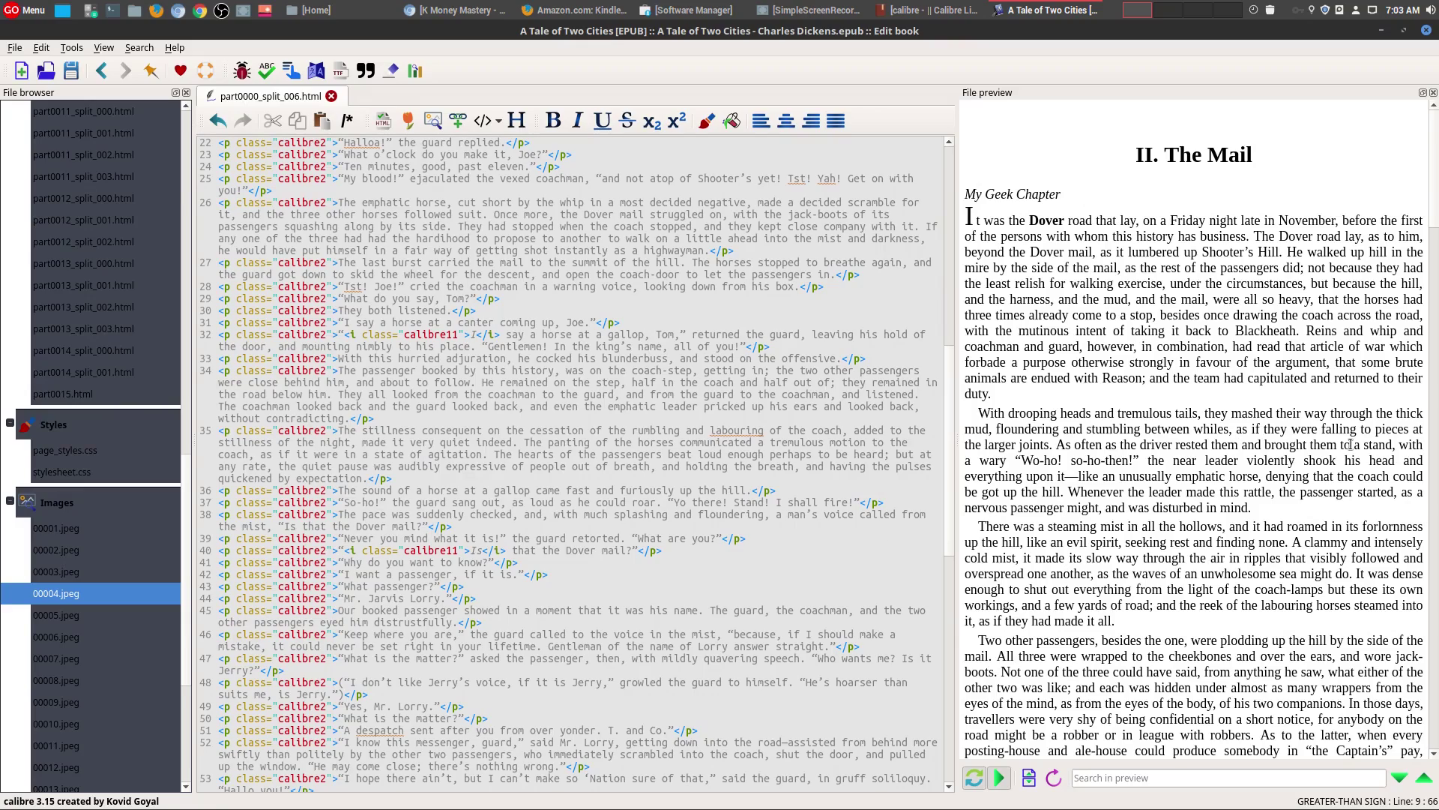
# Step: Minimize the book editor and bring up the K Money Mastery browser window
pyautogui.click(1381, 31)
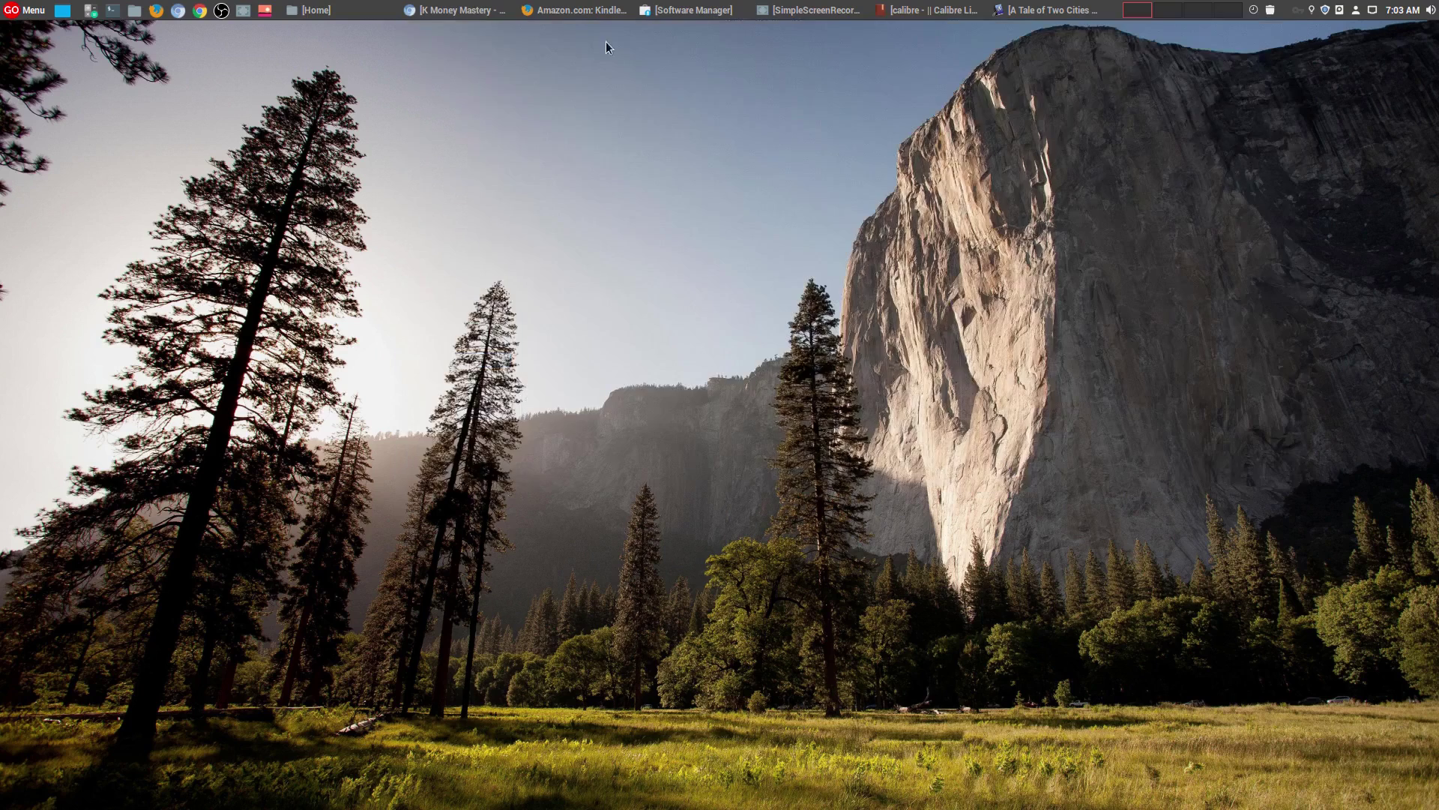
pyautogui.click(457, 10)
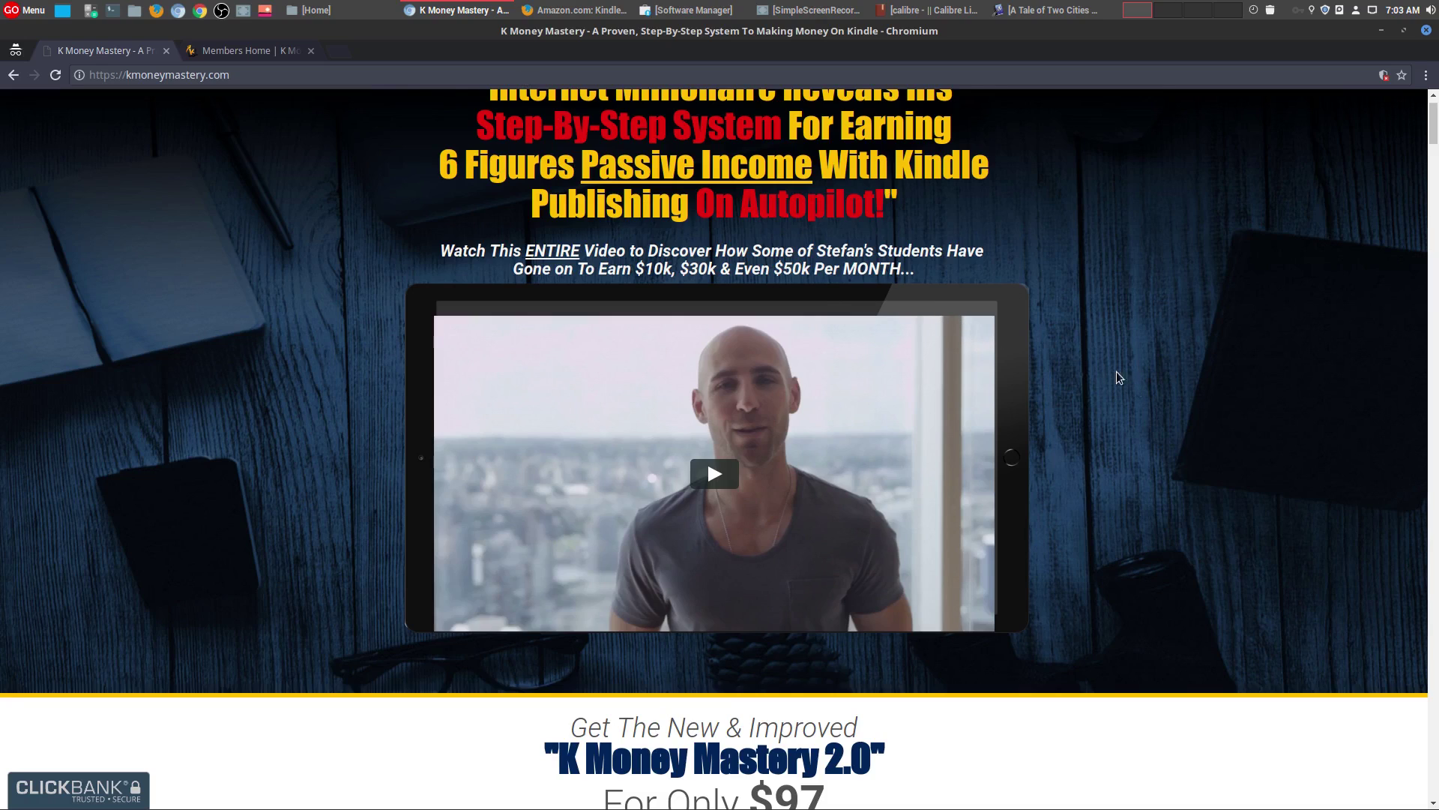
pyautogui.scroll(-1, 1140, 347)
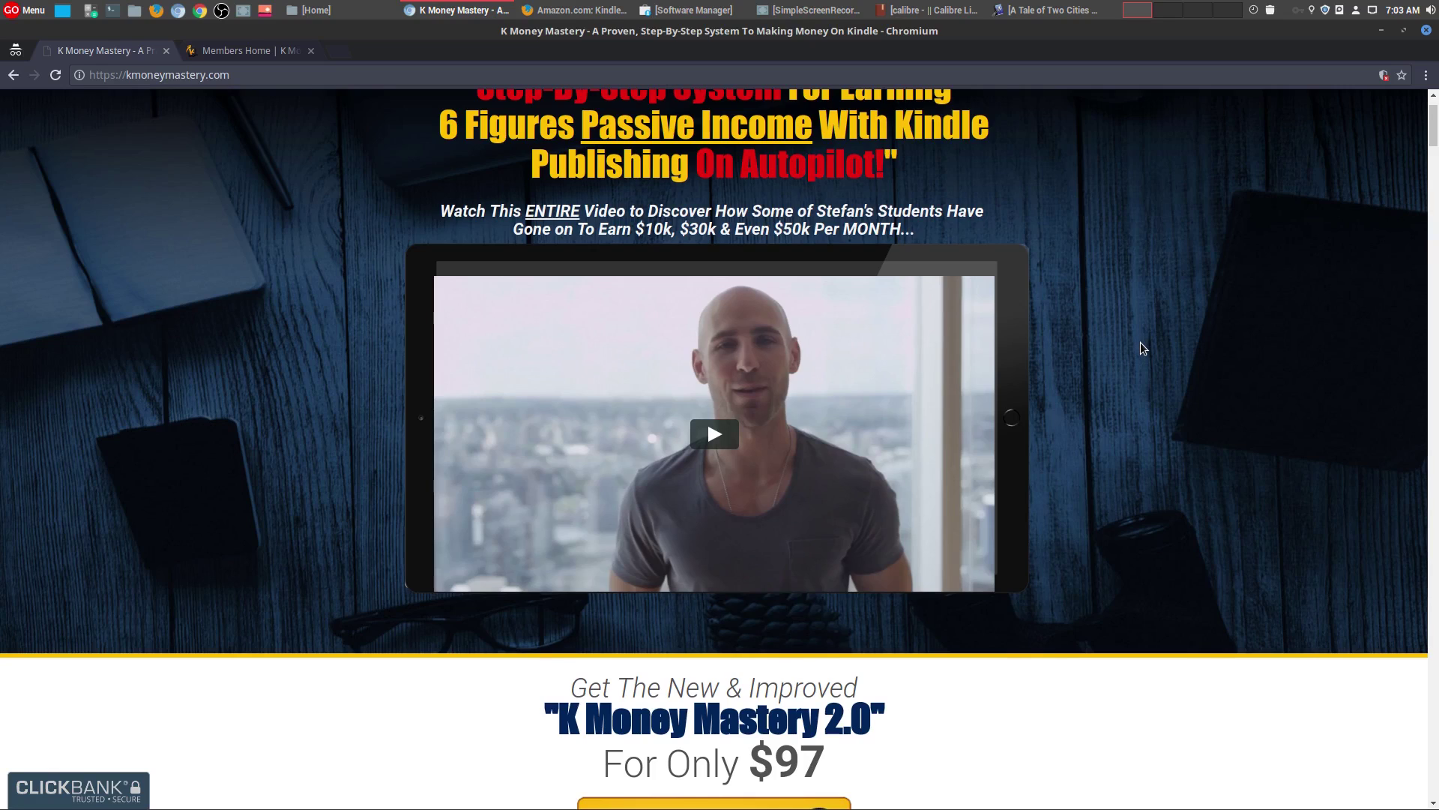
pyautogui.scroll(-4, 1140, 344)
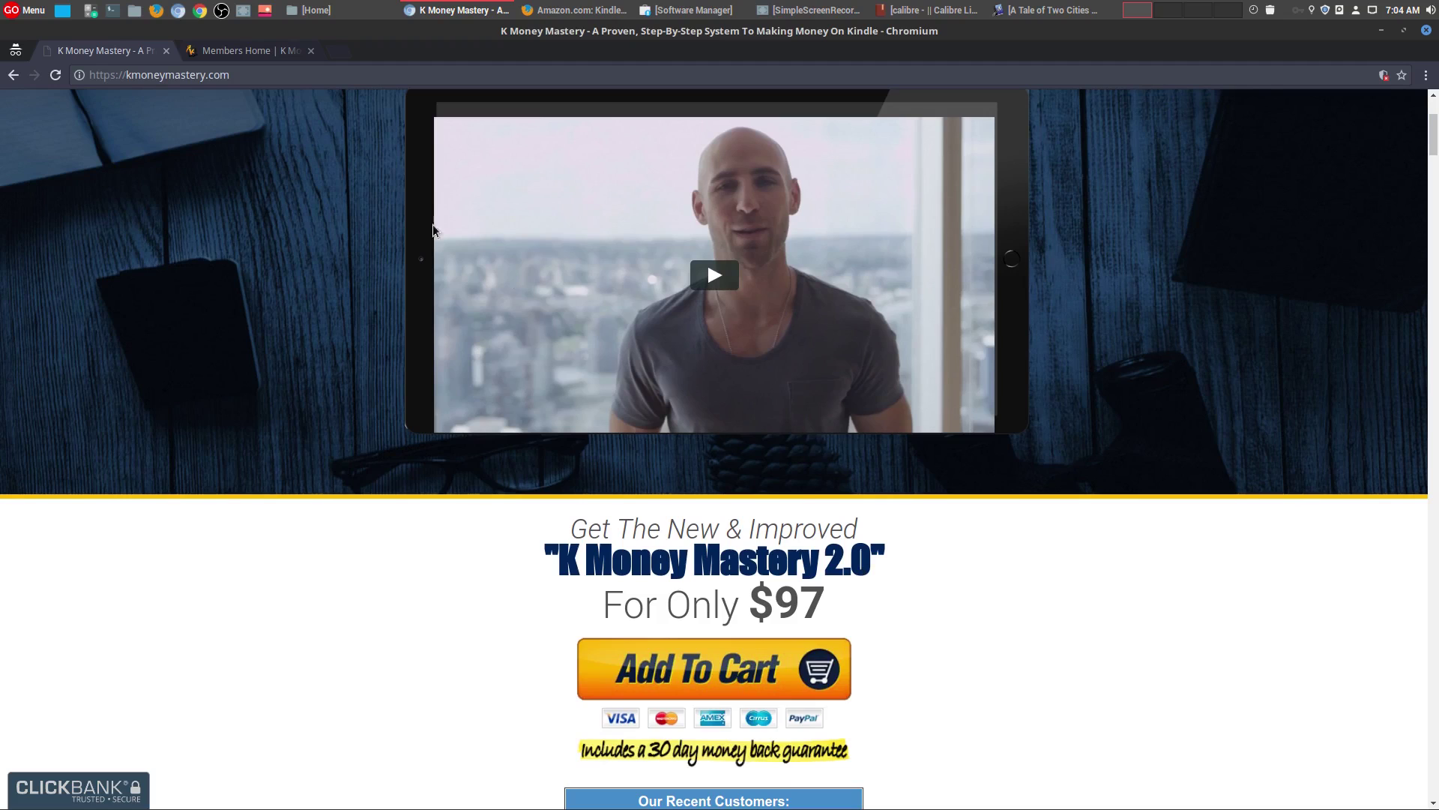
# Step: Go to Members Home, open the Lessons page and scroll it, then minimize the browser
pyautogui.click(245, 56)
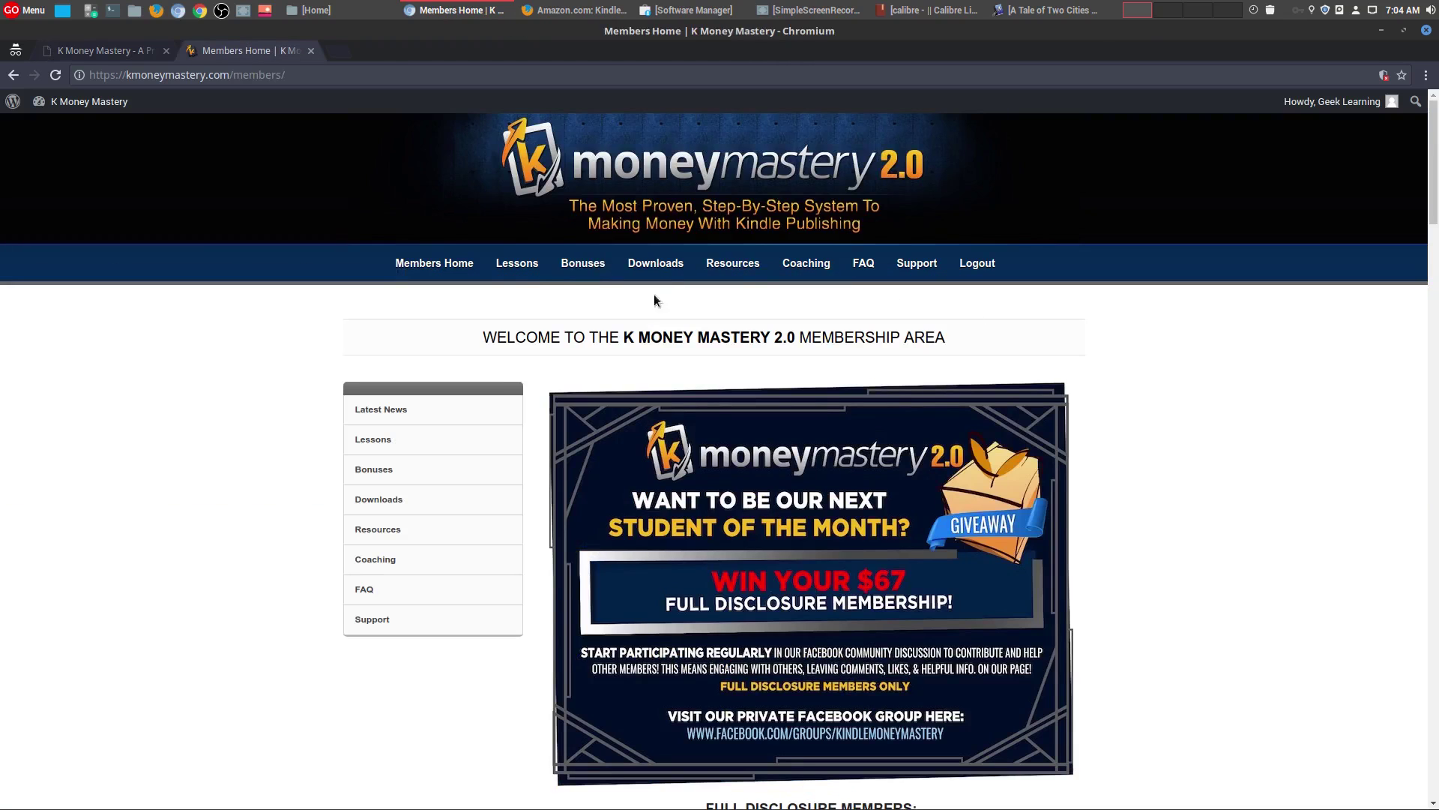
pyautogui.scroll(-3, 1108, 354)
pyautogui.scroll(3, 1101, 352)
pyautogui.click(517, 263)
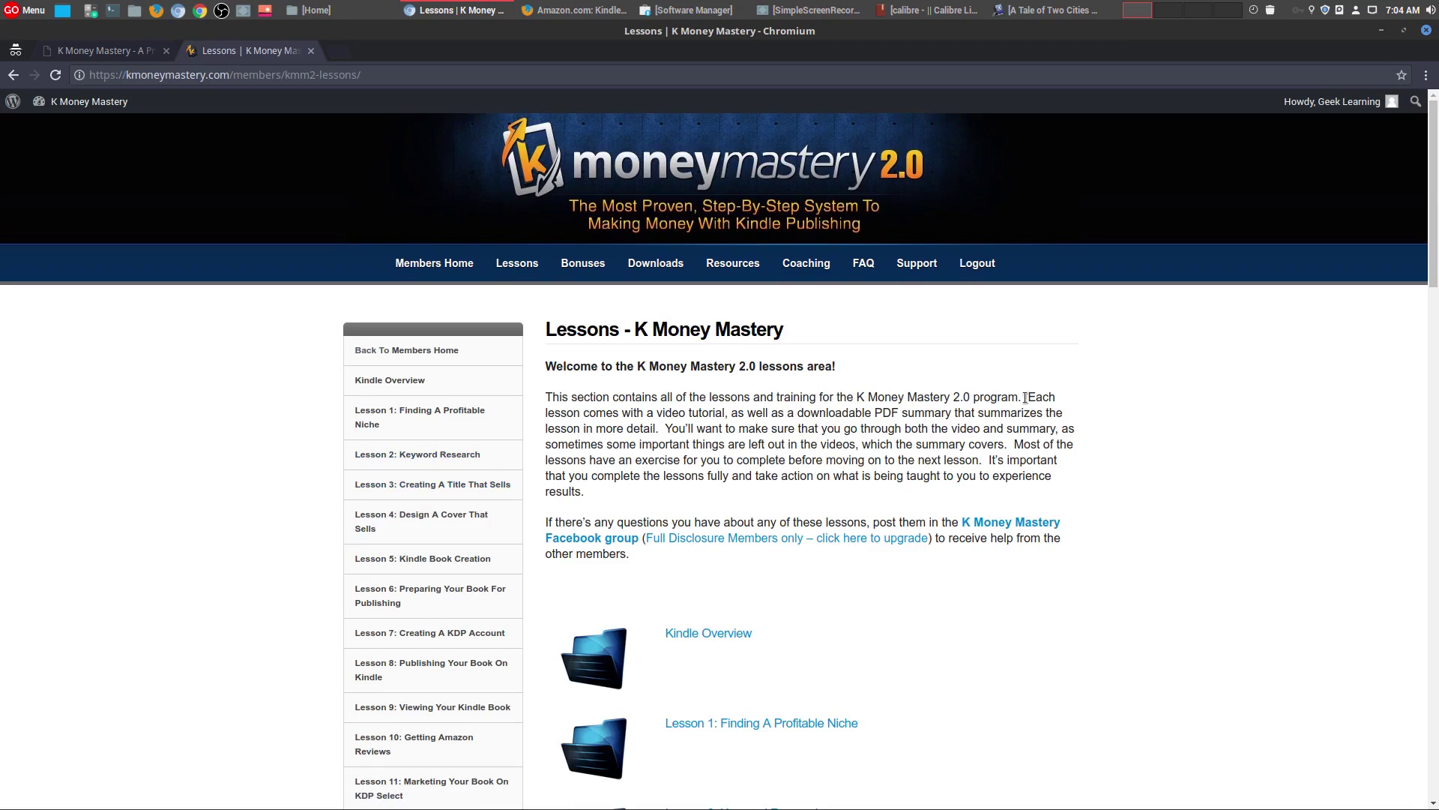
pyautogui.scroll(-2, 1038, 394)
pyautogui.scroll(-3, 1225, 401)
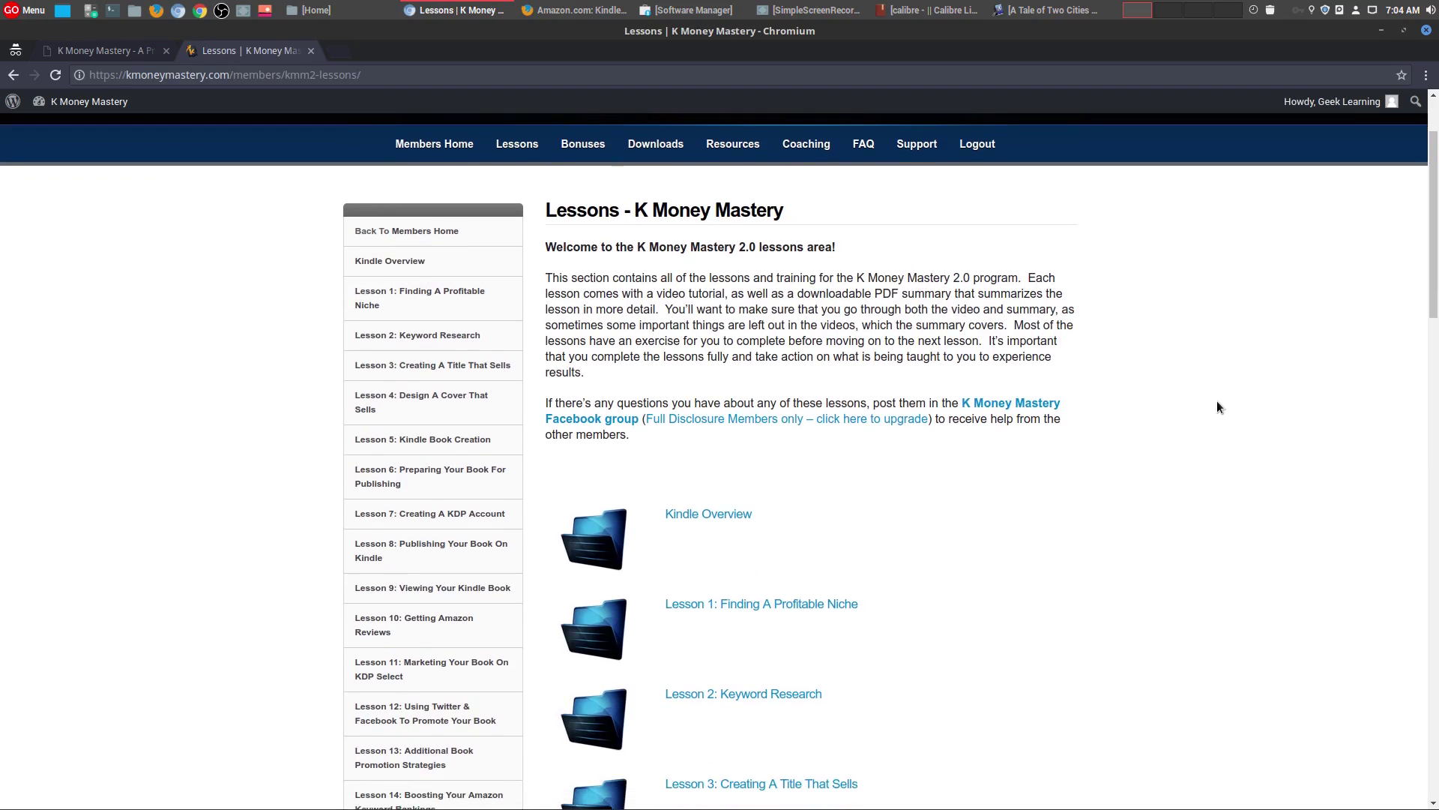
pyautogui.scroll(-5, 1218, 402)
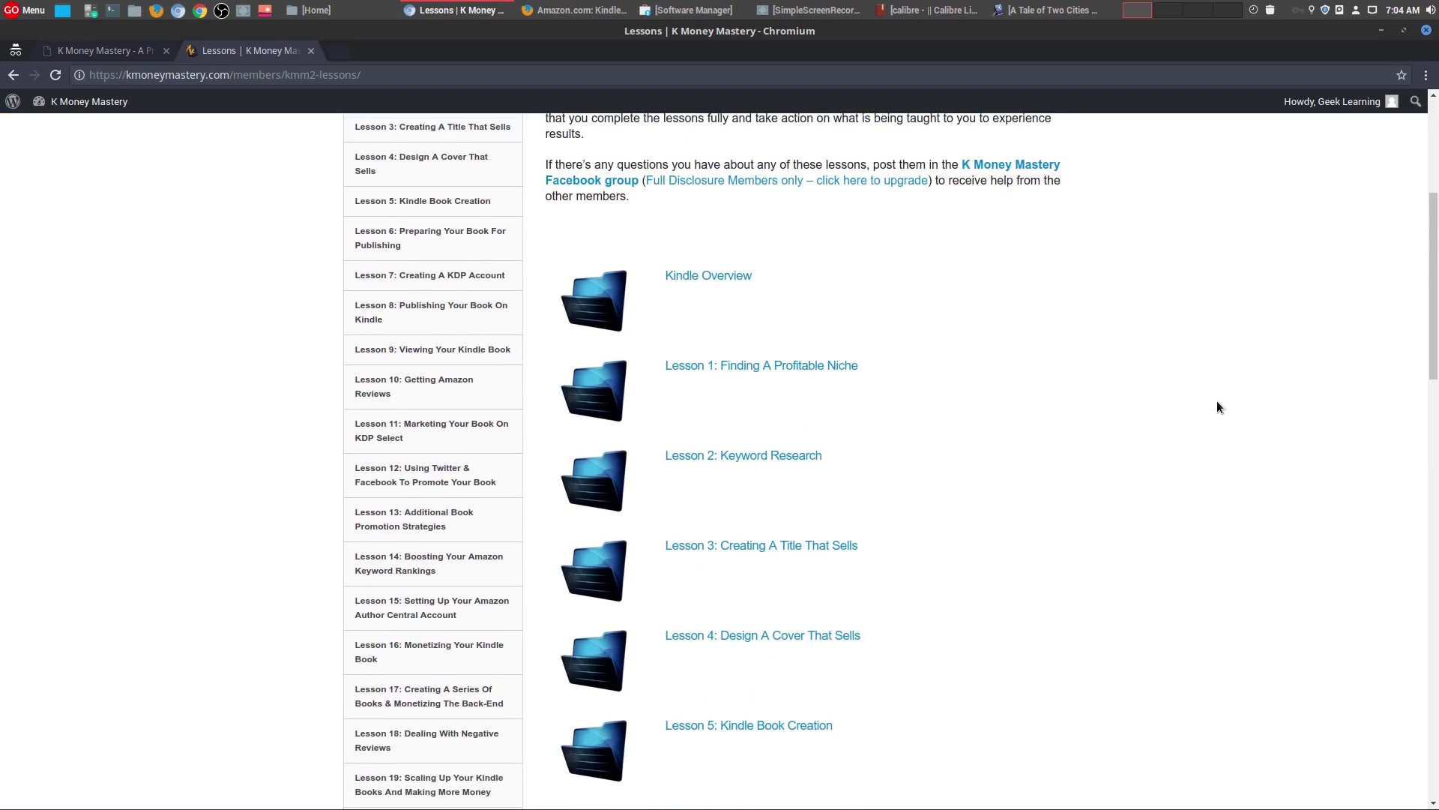
pyautogui.scroll(-2, 1217, 401)
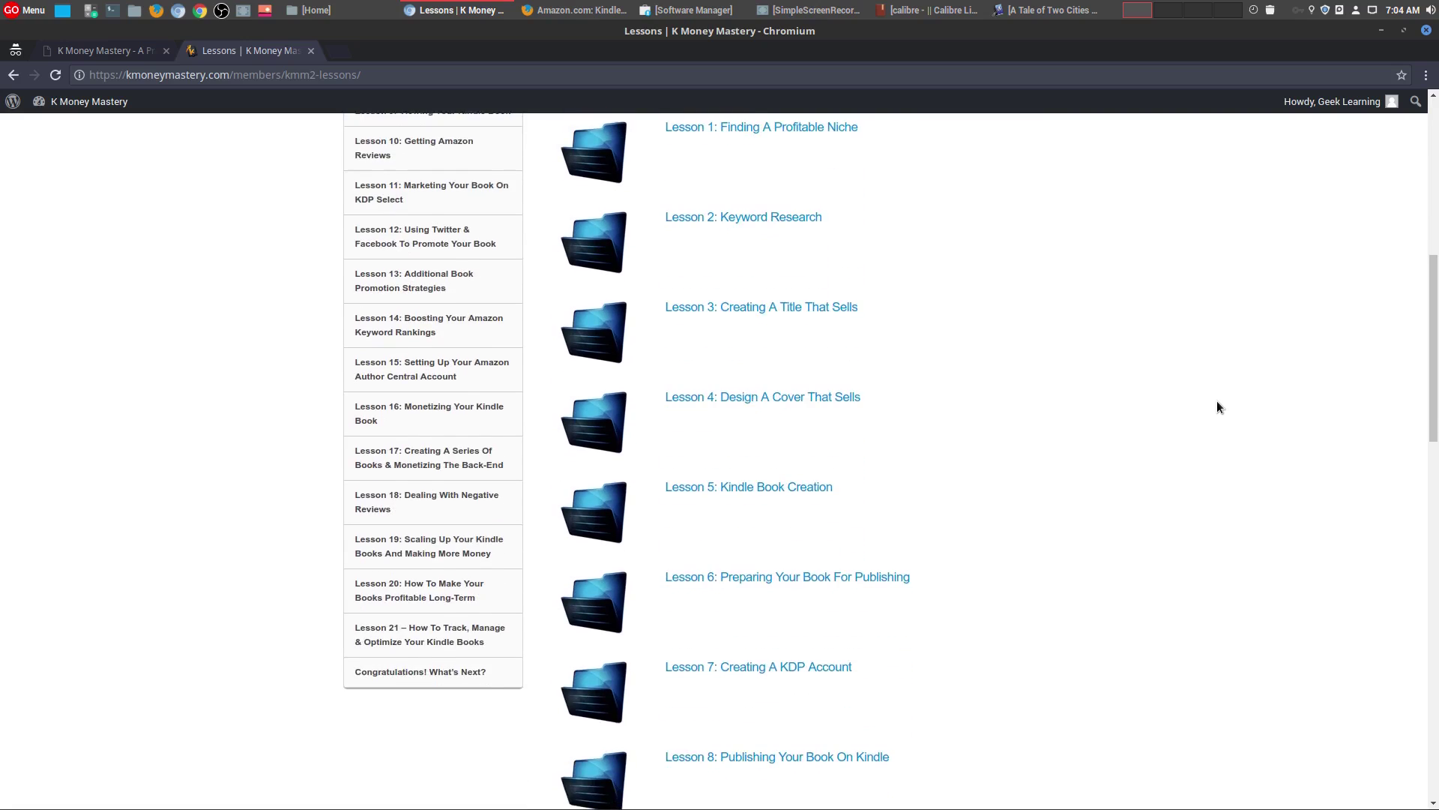
pyautogui.scroll(13, 1217, 402)
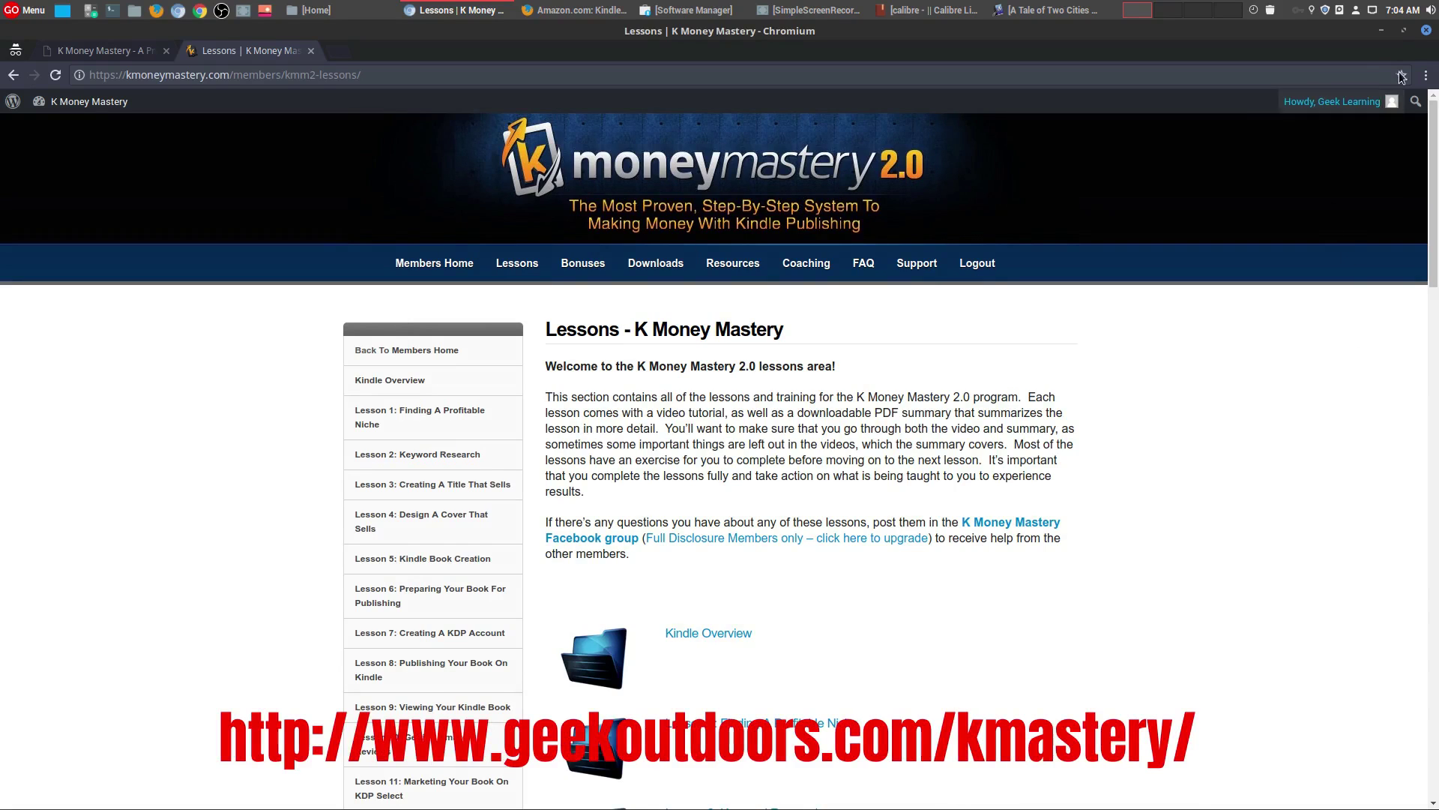
pyautogui.click(1383, 29)
pyautogui.click(933, 10)
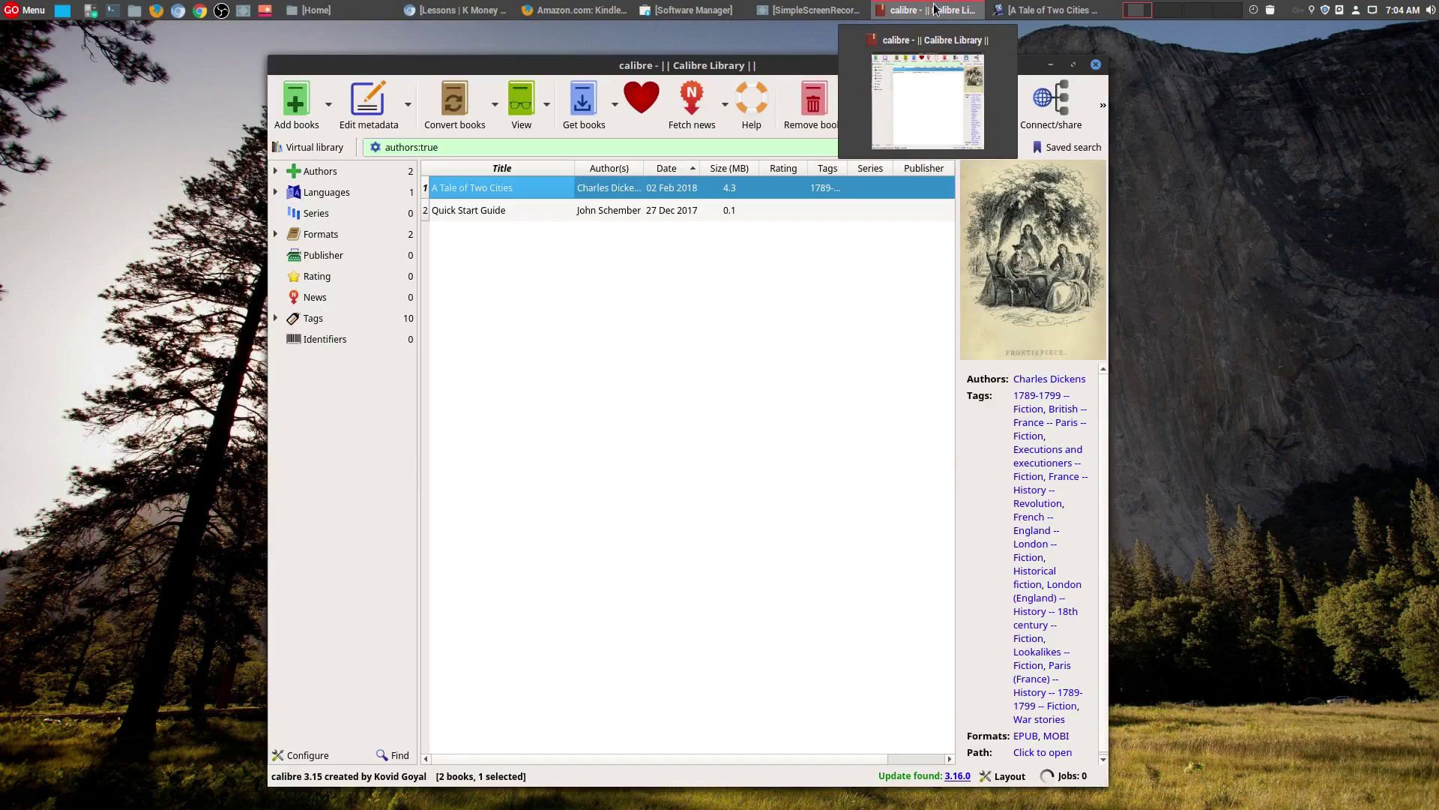